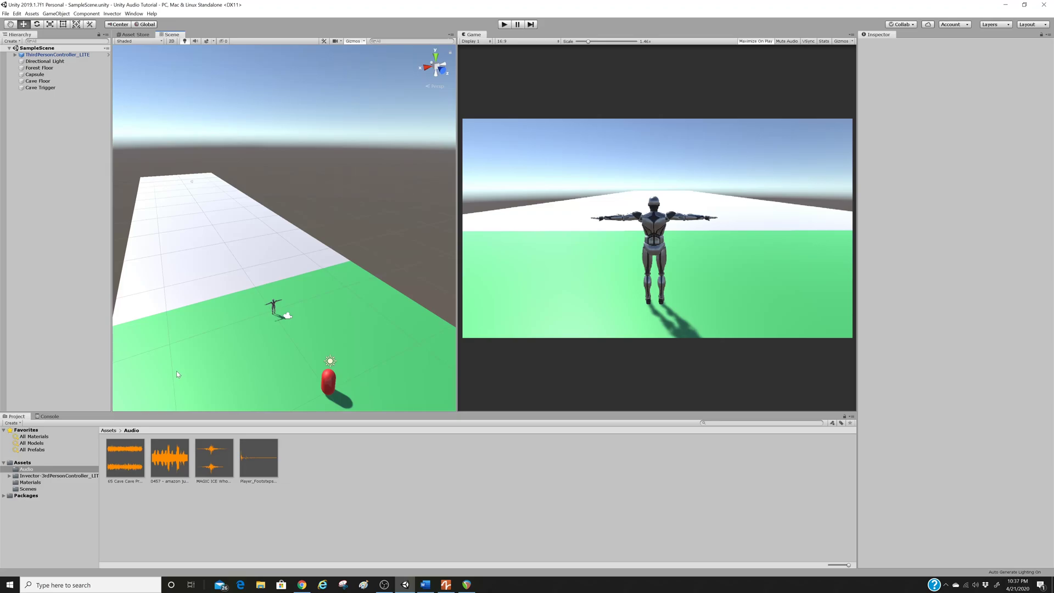
Step: Inspect the red capsule's audio source settings and the white Cave Floor plane in the scene
left_click_drag(212, 349, 651, 367, "alt")
left_click_drag(288, 336, 328, 319, "alt")
scroll(411, 357, "up", 5)
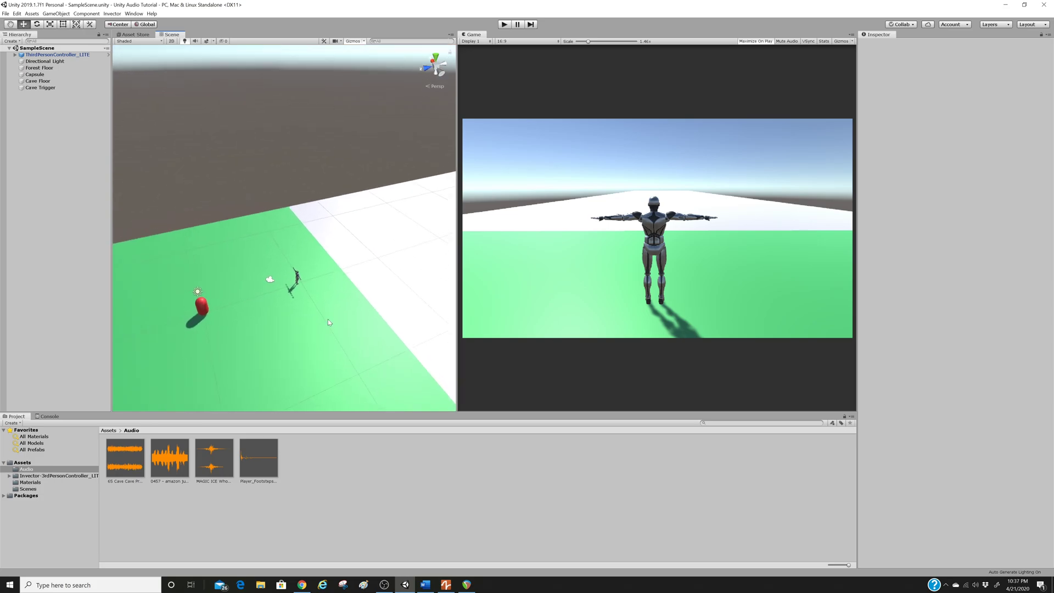
left_click(213, 309)
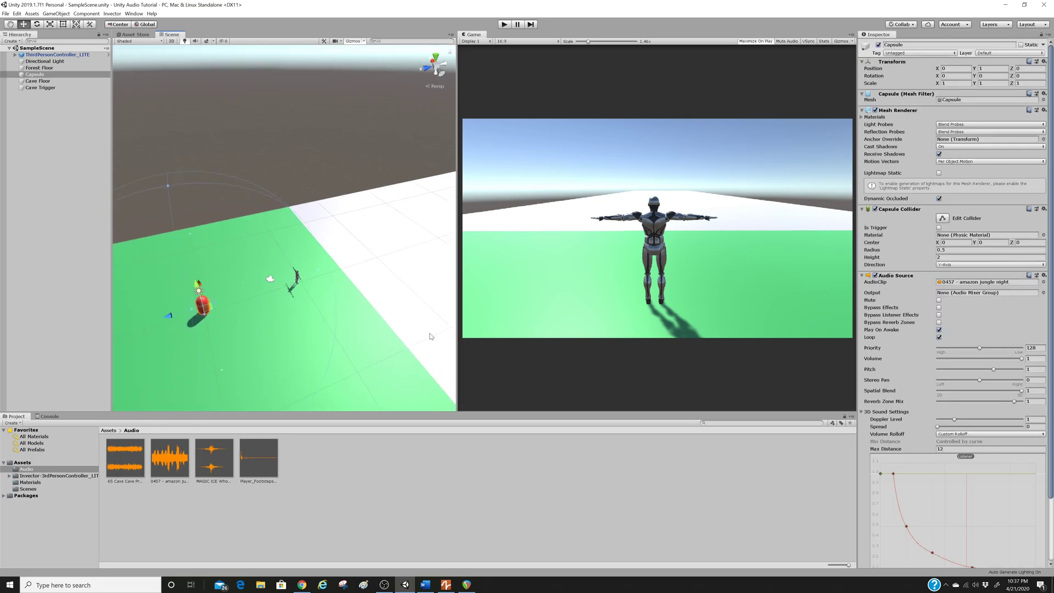
left_click(413, 252)
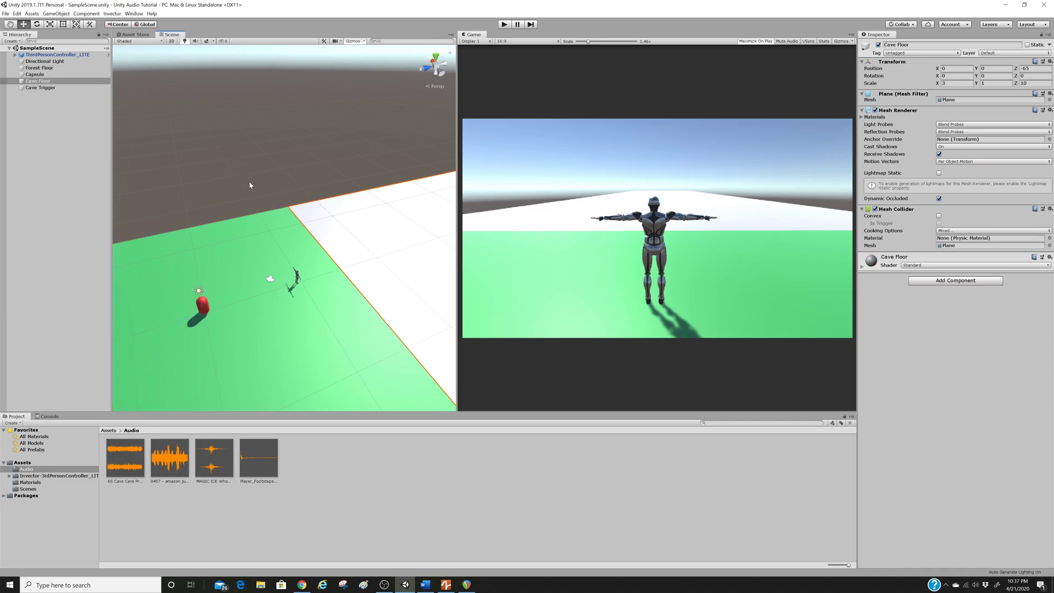
left_click(257, 169)
left_click_drag(287, 341, 455, 48, "alt")
Step: Run the game and walk the character up to and past the red capsule to hear its sound
left_click(505, 25)
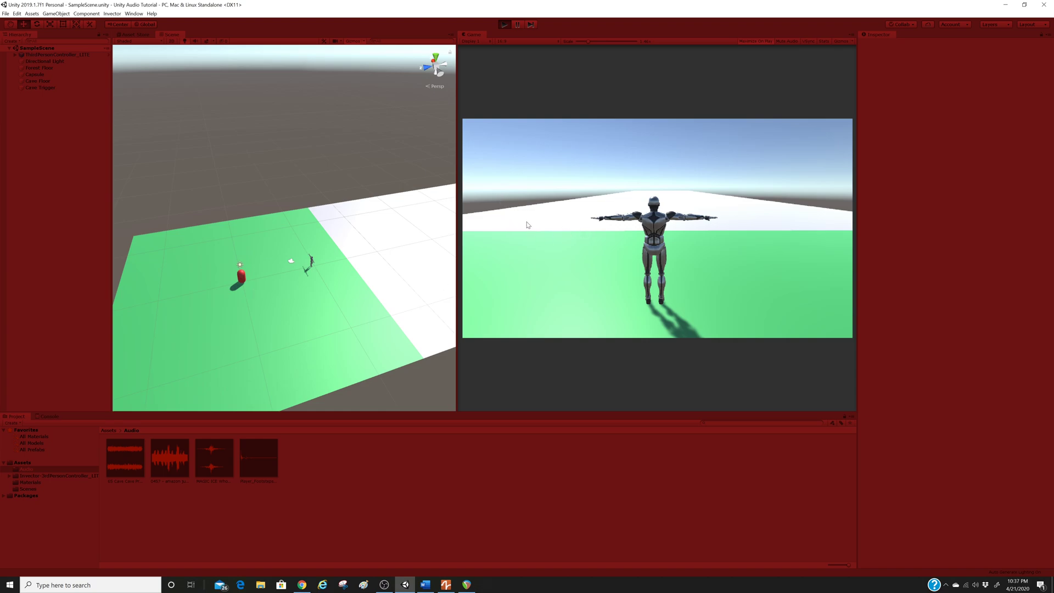
key("w")
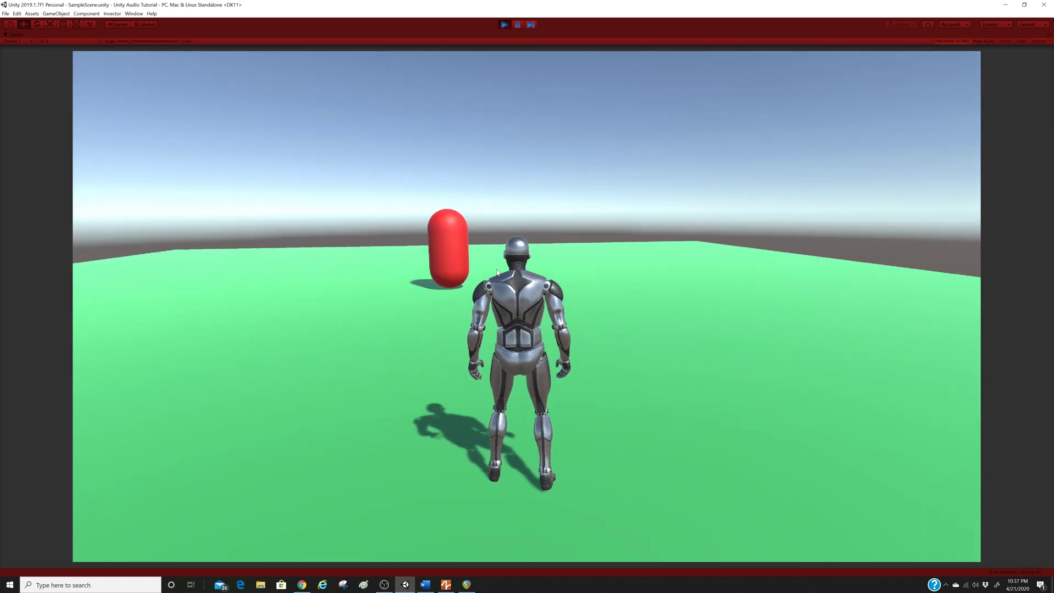
key("w")
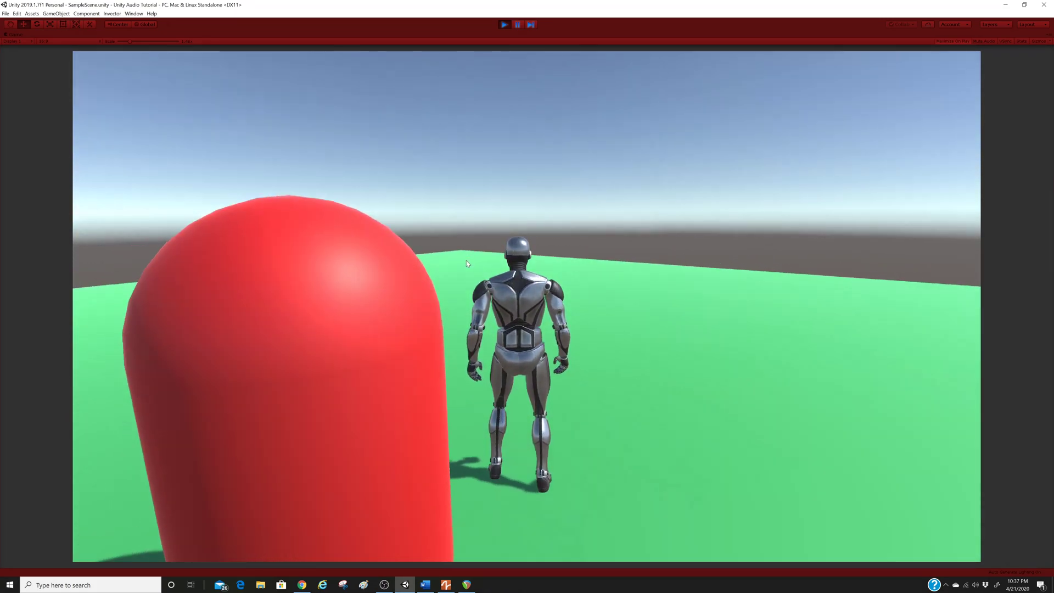
key("w")
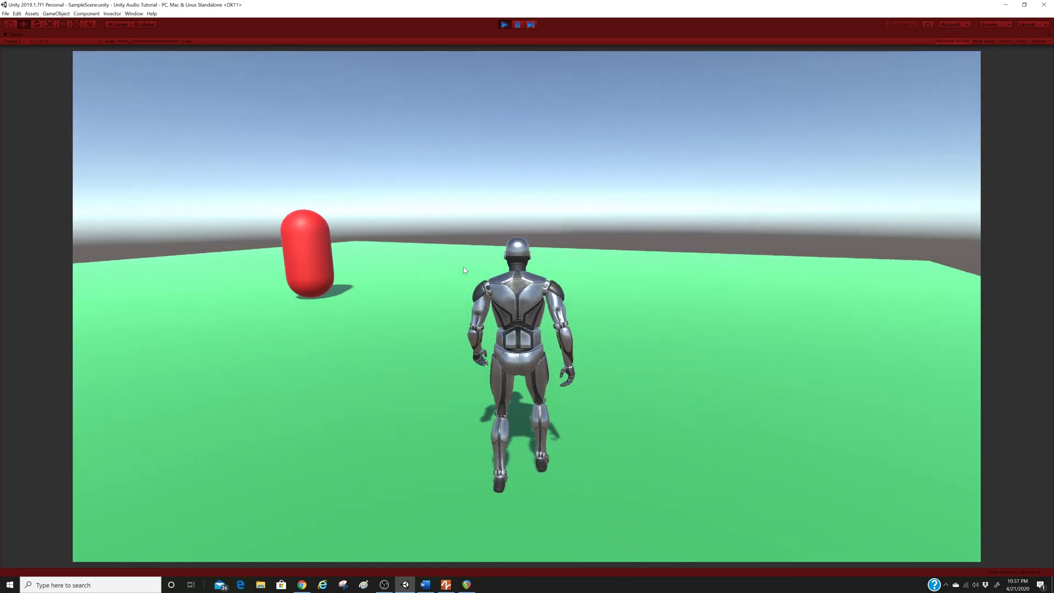
Step: Walk the character onto the white cave floor and back onto the green forest floor, and stop the game
key("w")
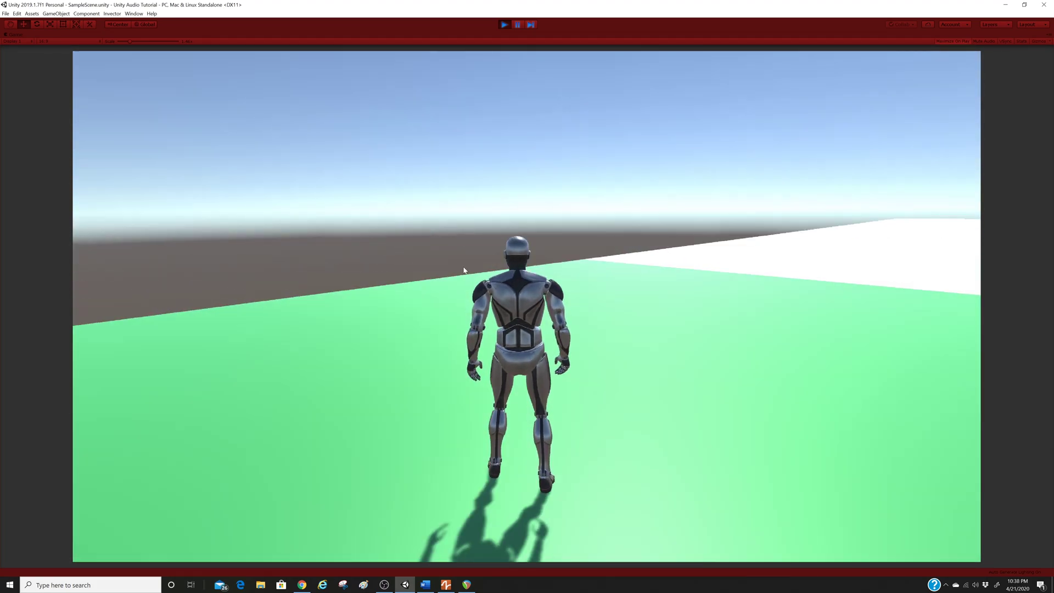
key("w")
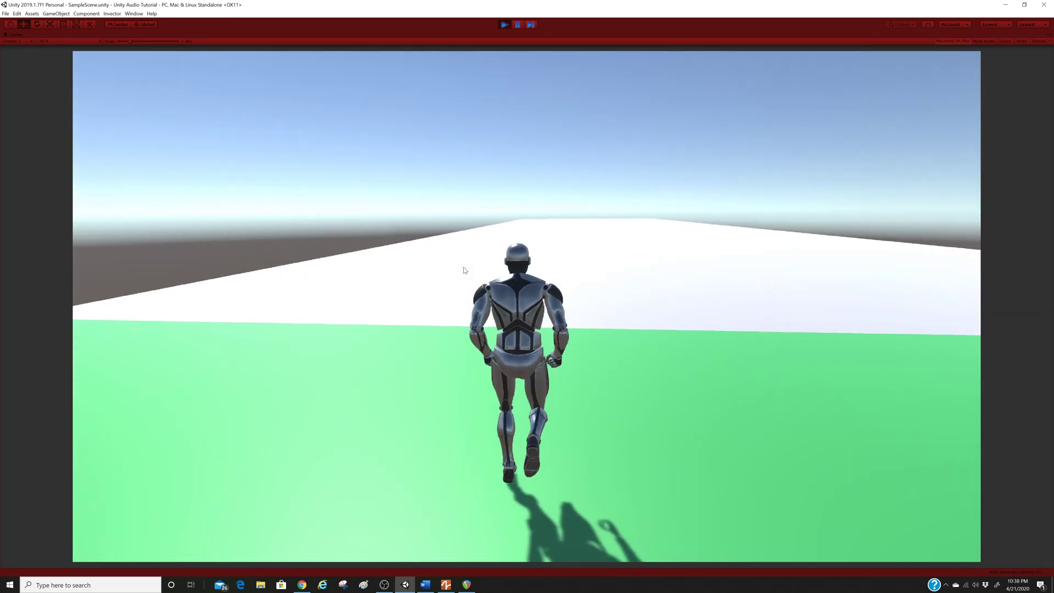
key("w")
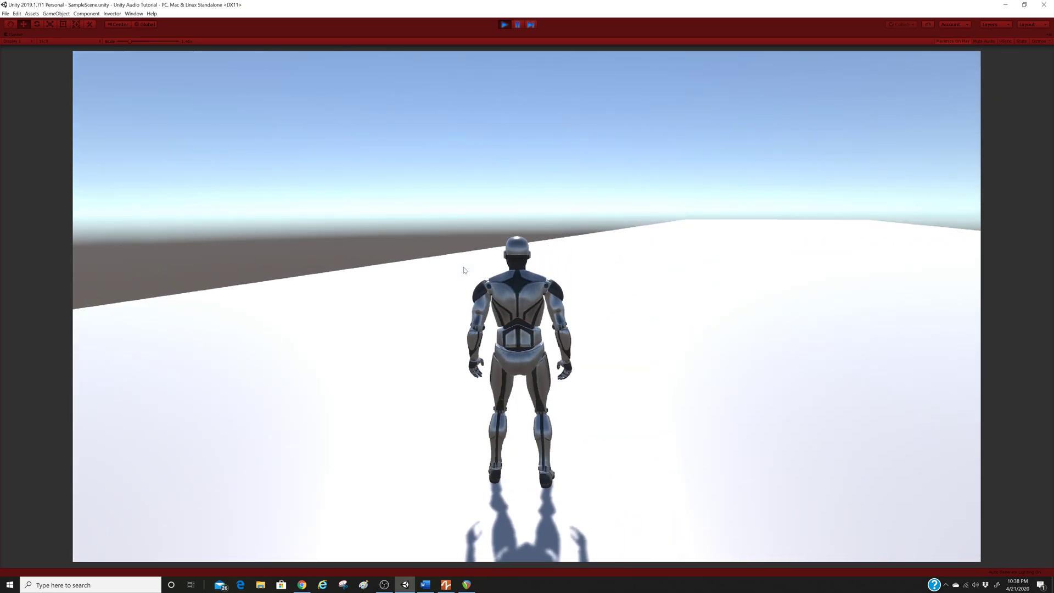
key("w")
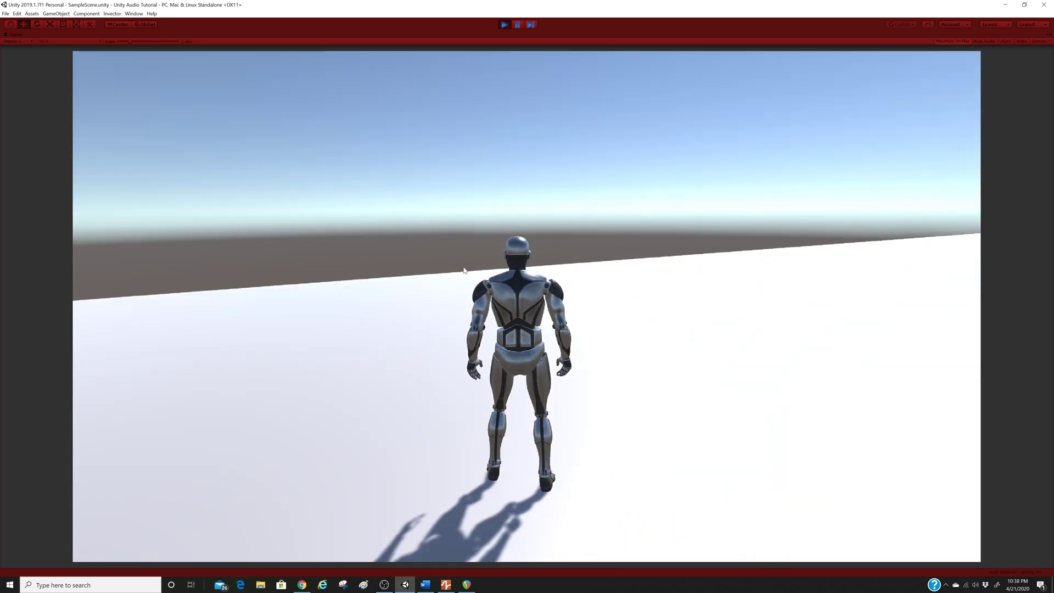
key("shift")
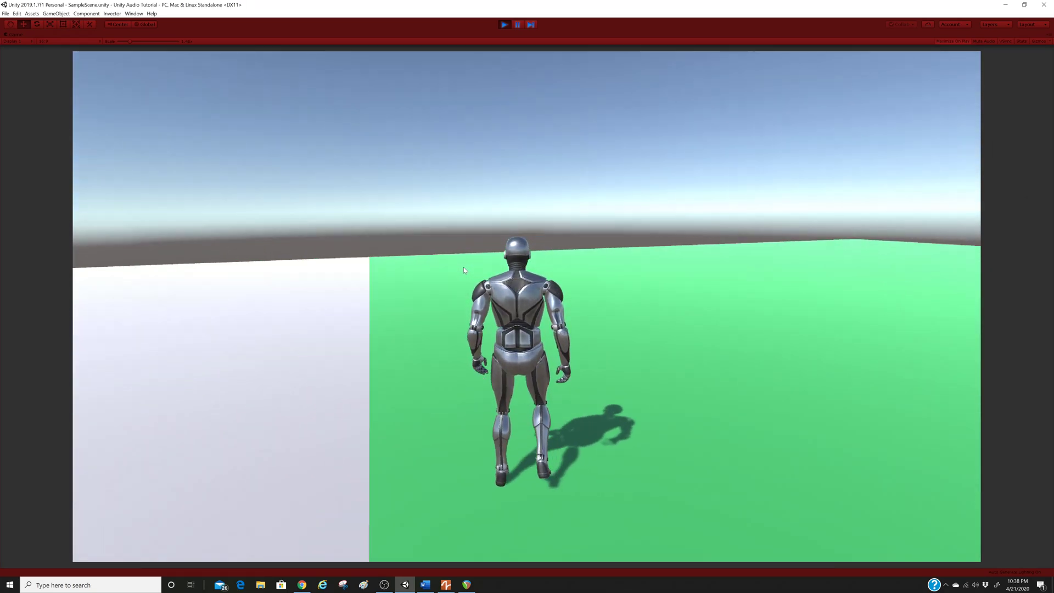
key("w")
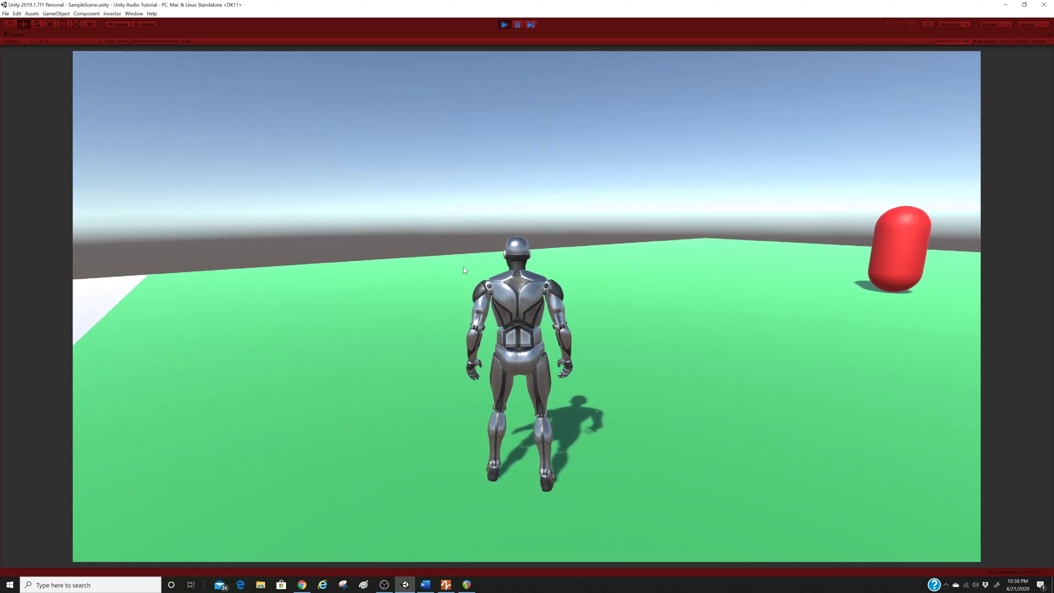
key("ctrl+p")
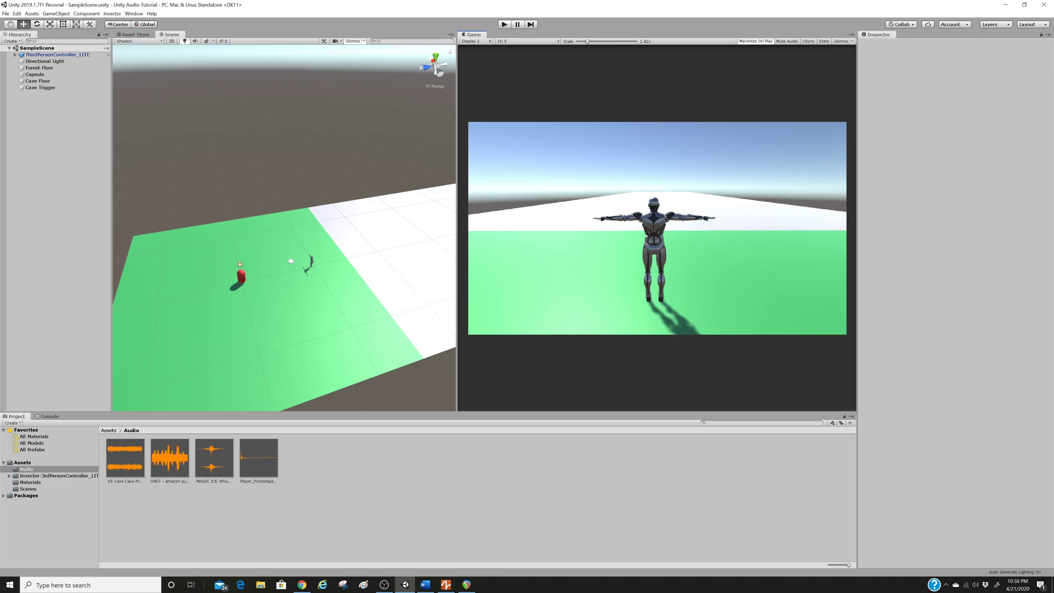
Step: Preview the Player_Footsteps_Hard_01 clip from the Audio folder
left_click(107, 431)
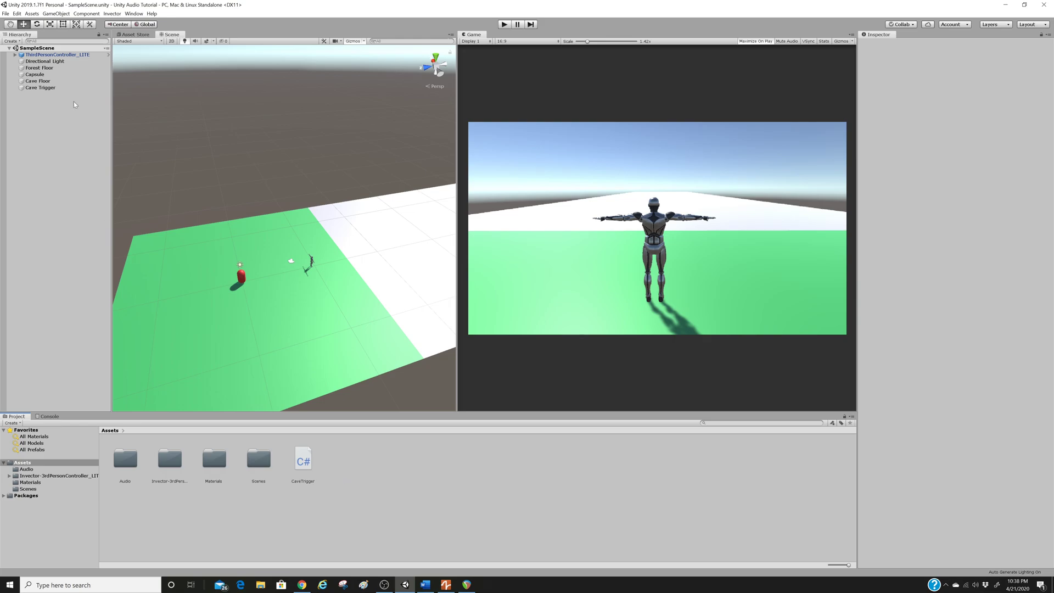
left_click(53, 56)
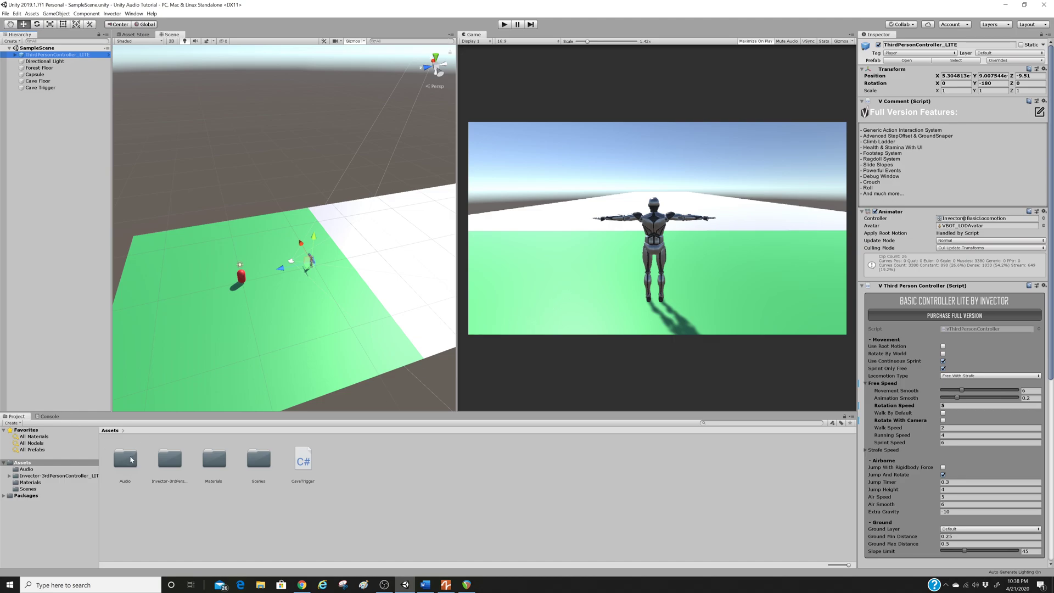
double_click(131, 460)
left_click(258, 458)
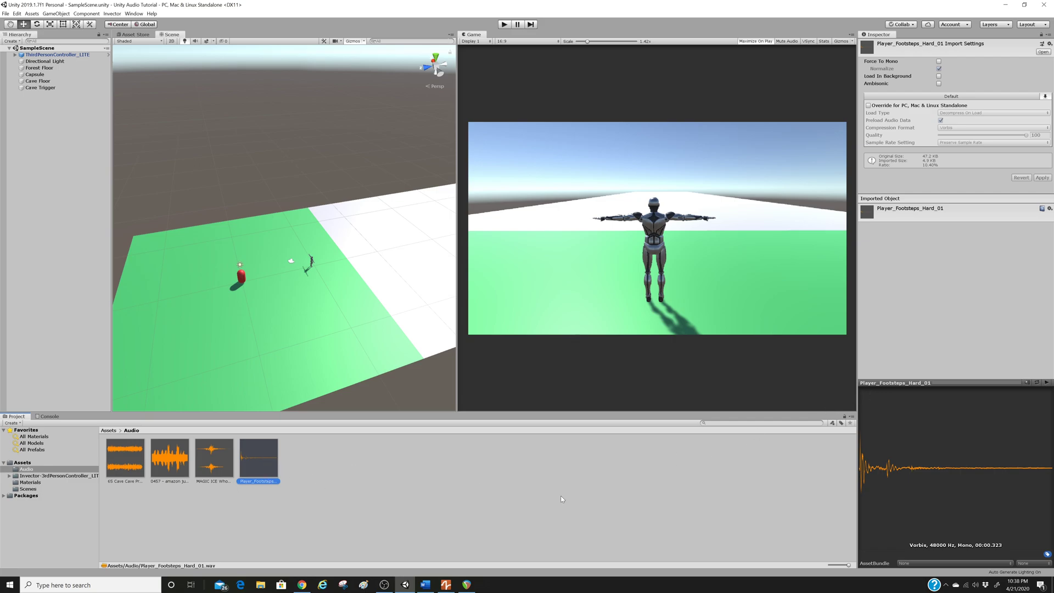
left_click(1046, 383)
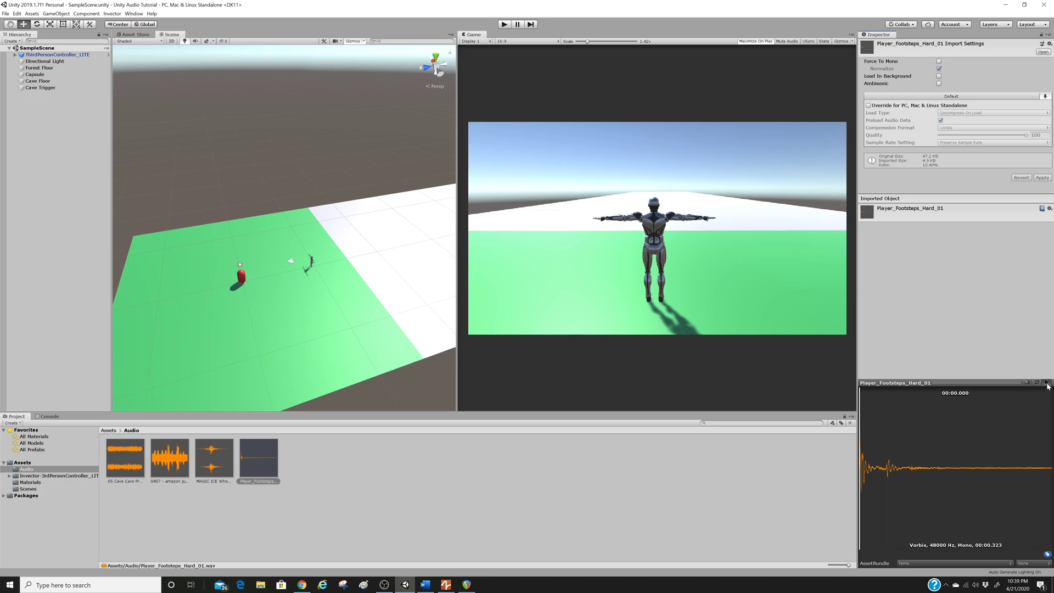
left_click(1046, 382)
Step: Review the components attached to the ThirdPersonController_LITE object, down to its Rigidbody and Capsule Collider
left_click(112, 431)
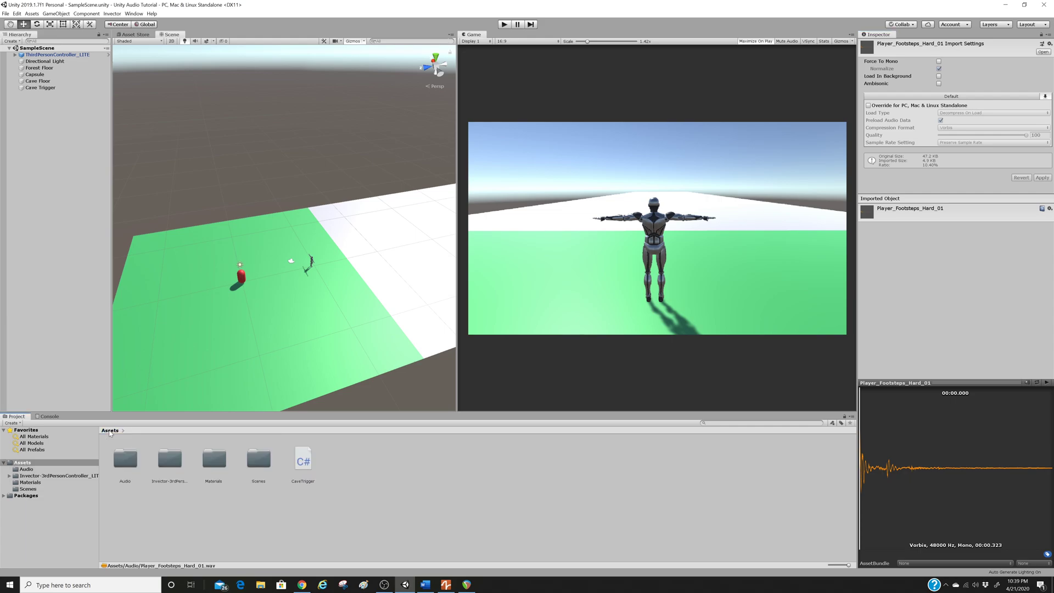
left_click(53, 55)
scroll(966, 281, "down", 5)
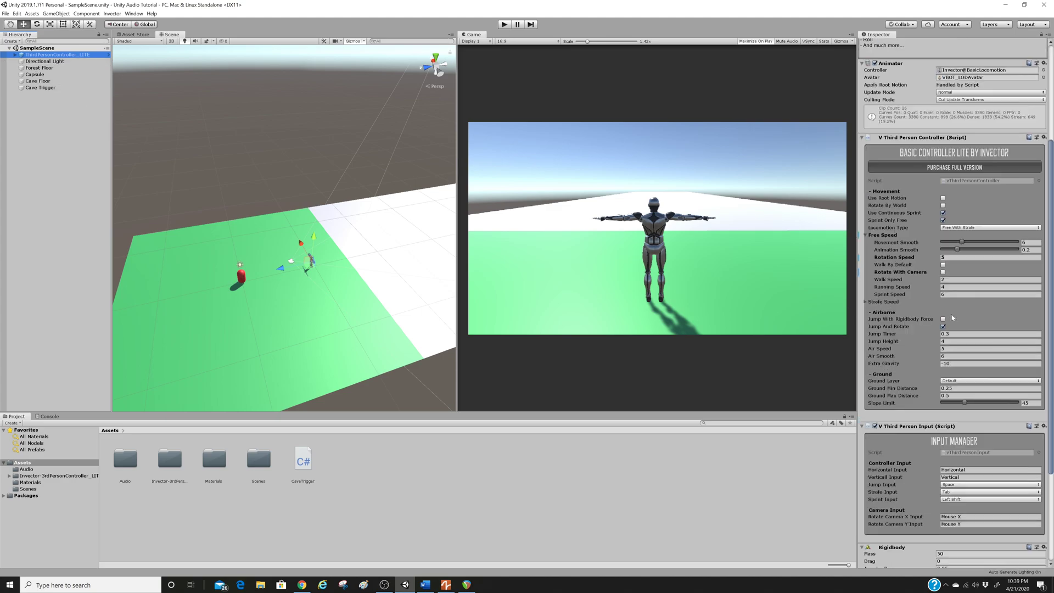
scroll(949, 301, "up", 5)
scroll(939, 314, "down", 2)
scroll(939, 314, "down", 5)
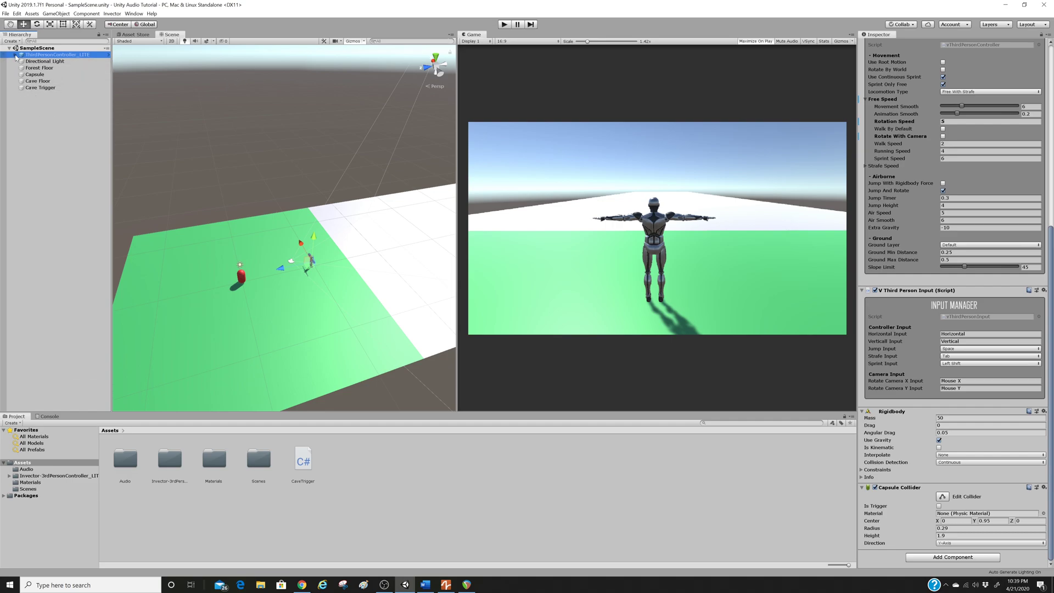
Step: Examine the child objects of ThirdPersonController_LITE, including Mesh_LOD and Main Camera, and collapse its hierarchy again
left_click(16, 55)
left_click(38, 62)
left_click(38, 67)
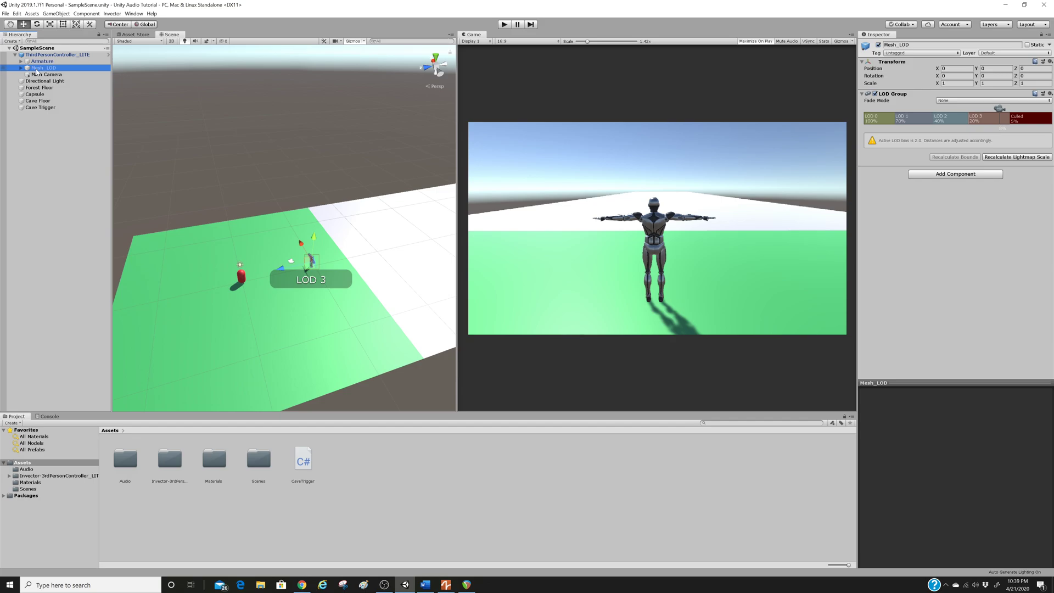
left_click(21, 67)
left_click(21, 61)
left_click(38, 107)
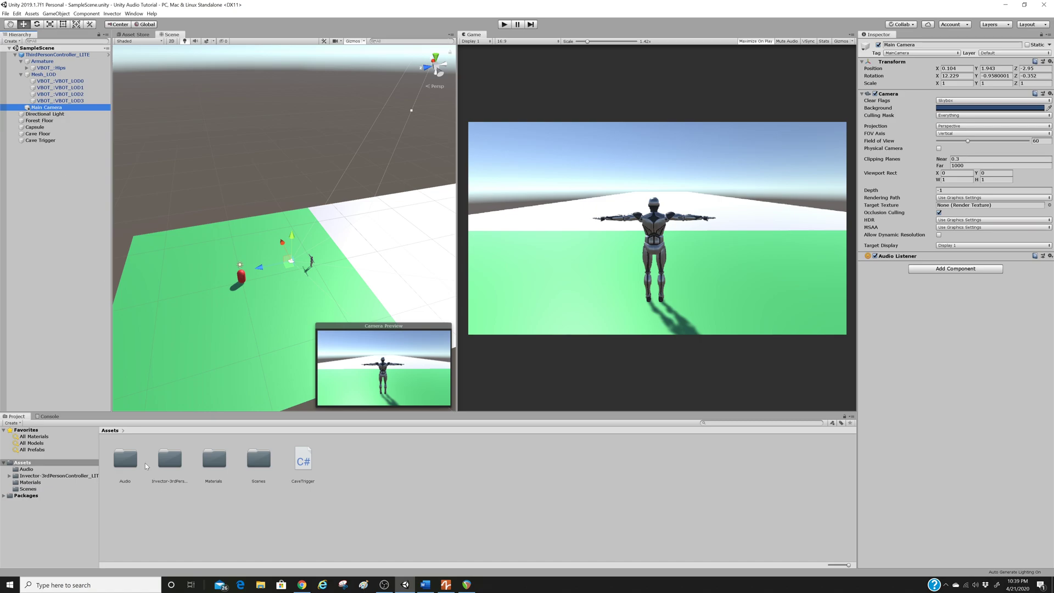
left_click(15, 54)
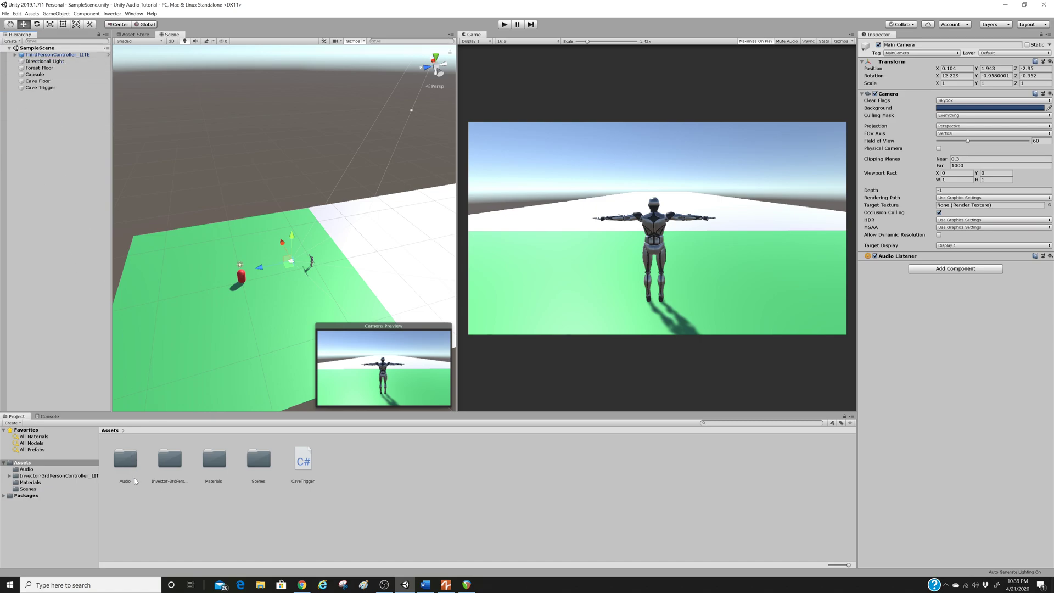
left_click(229, 521)
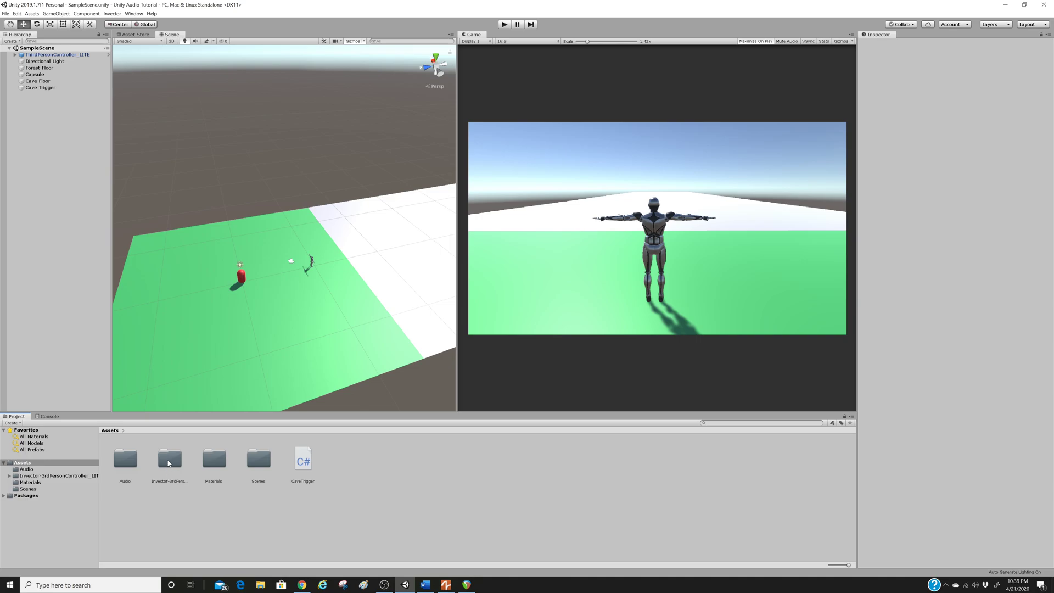
Step: Look through the Invector-3rdPersonController_LITE asset folder and inspect the ThirdPersonController_LITE prefab
left_click(167, 466)
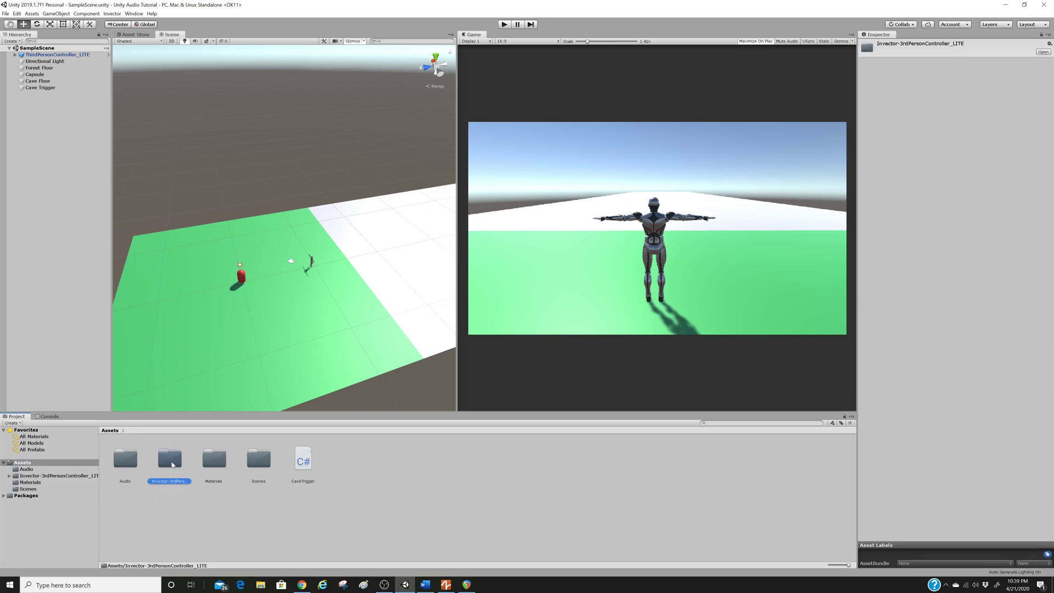
double_click(172, 464)
left_click(157, 494)
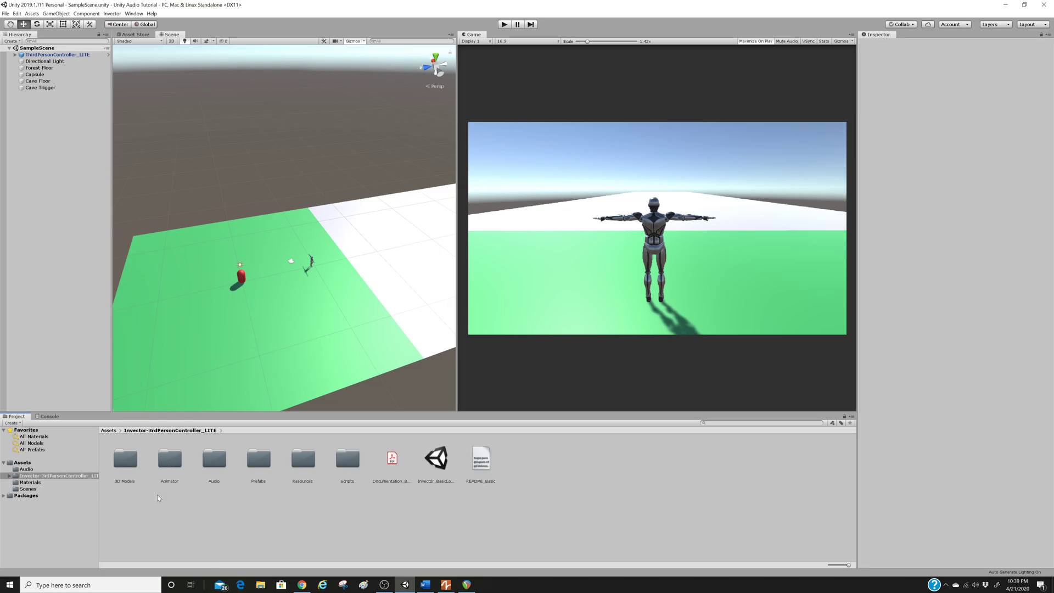
double_click(174, 462)
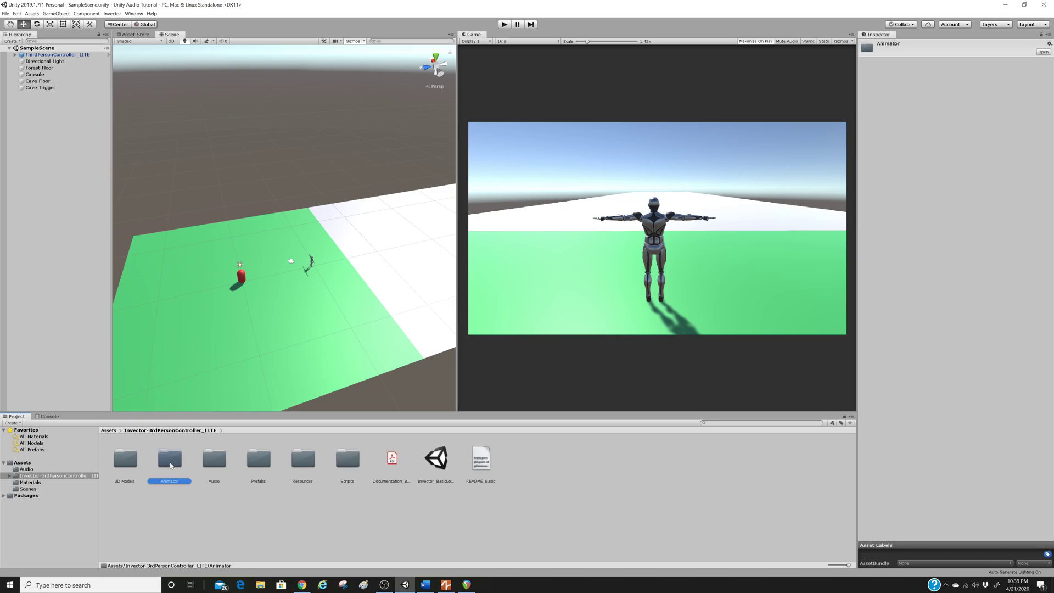
left_click(201, 430)
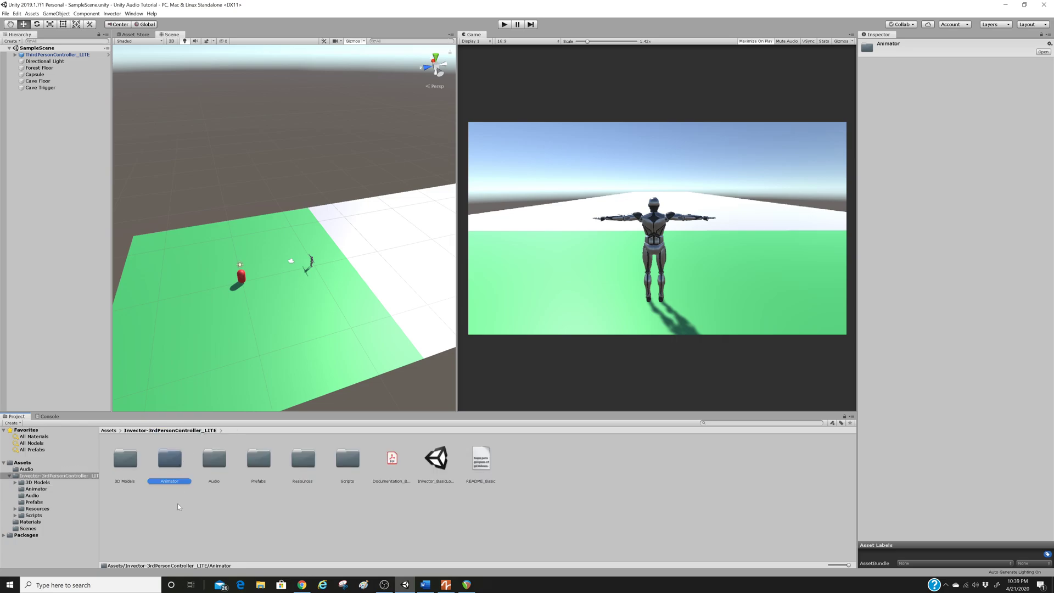
double_click(258, 460)
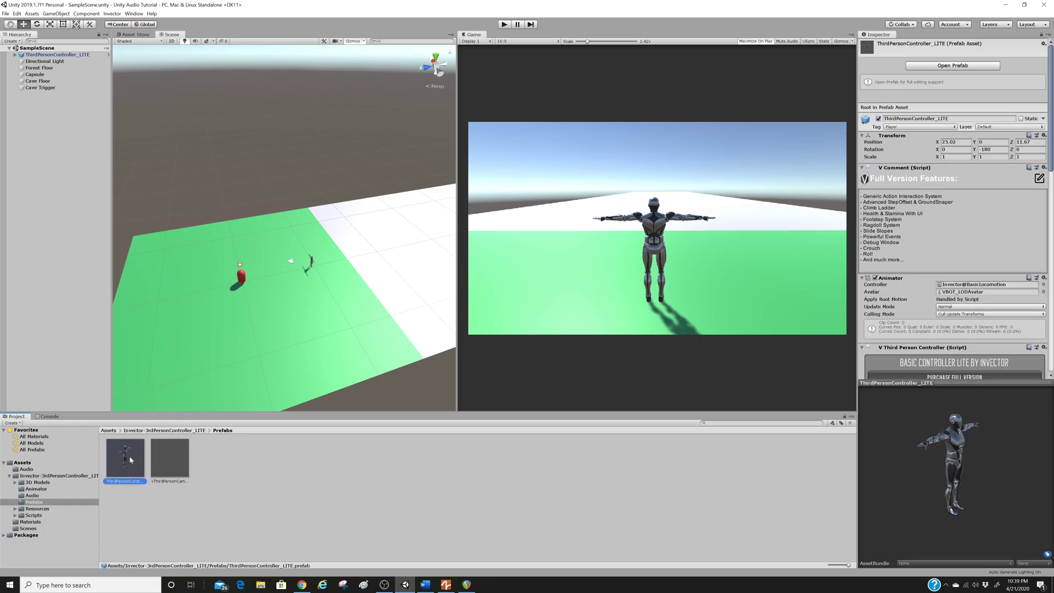
left_click(113, 431)
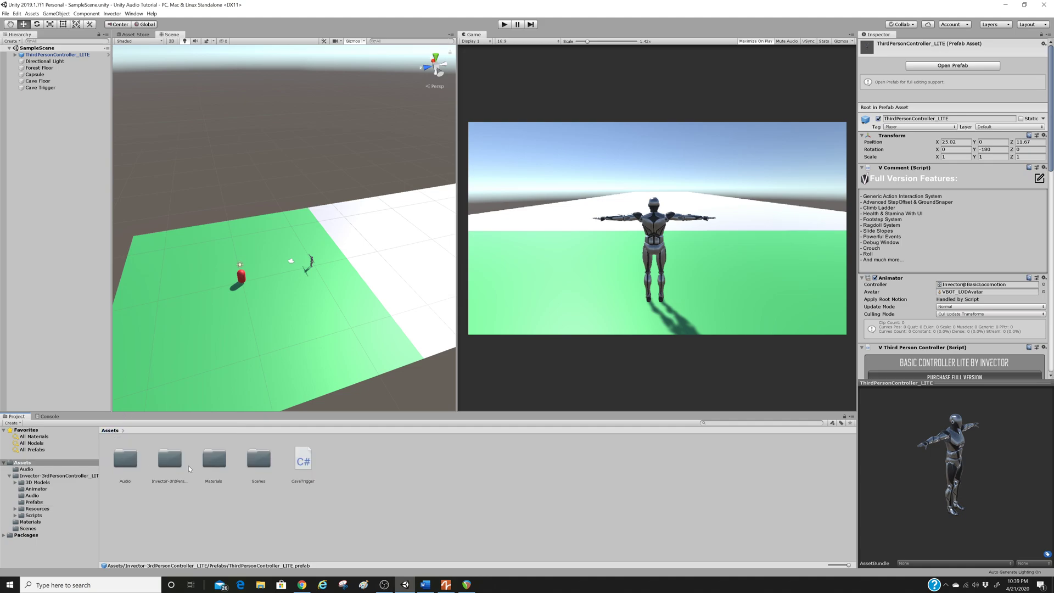
Step: Open the Animations folder within 3D Models of the Invector-3rdPersonController_LITE assets
double_click(169, 461)
double_click(125, 459)
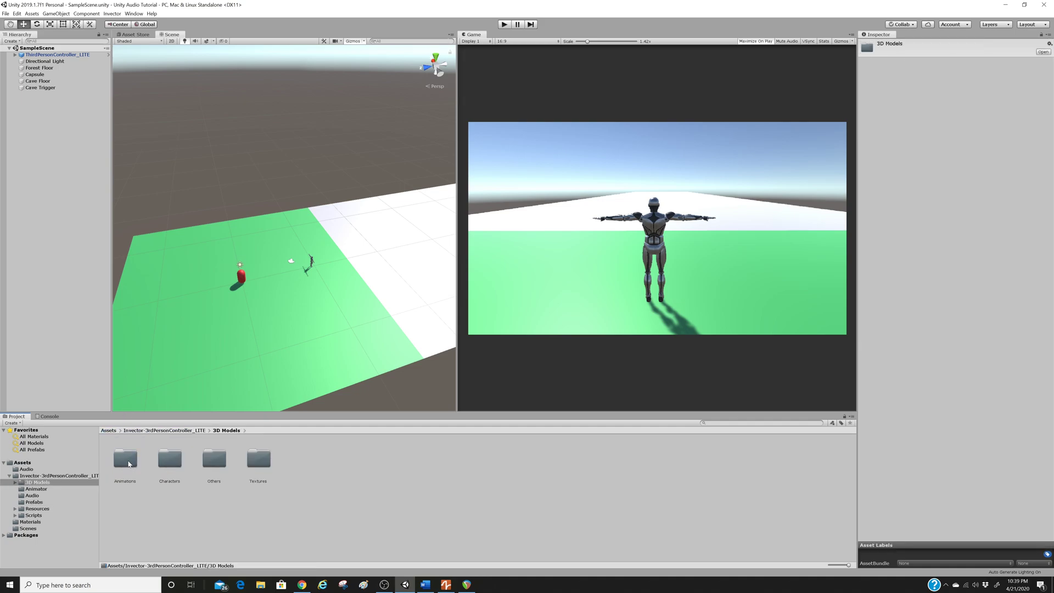
left_click(172, 430)
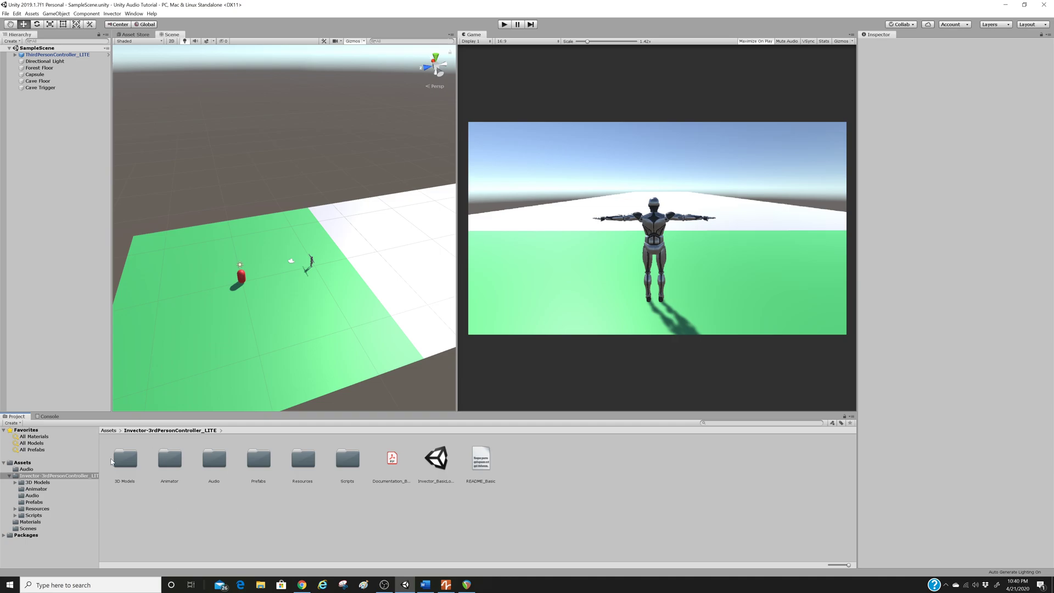
double_click(130, 464)
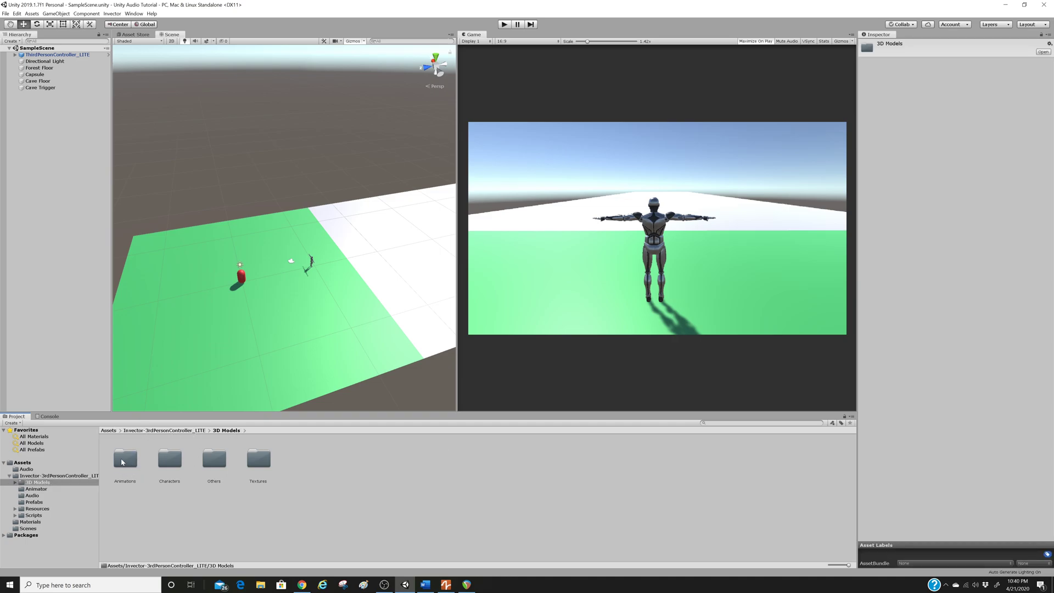
double_click(124, 459)
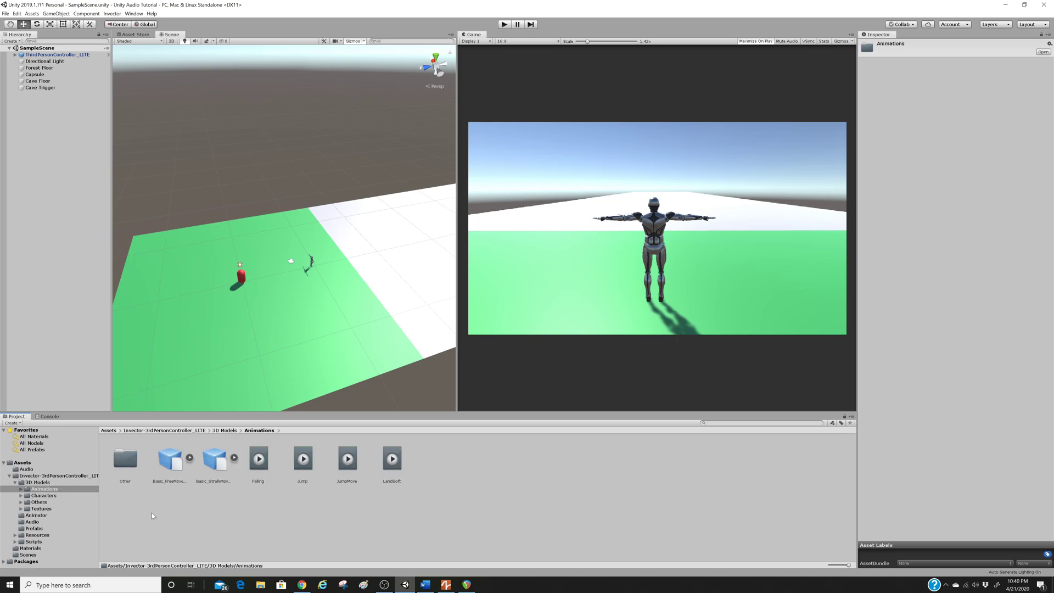
Step: Look through the Animations folder's assets, including its Other subfolder, and return to the Animations folder
left_click(220, 460)
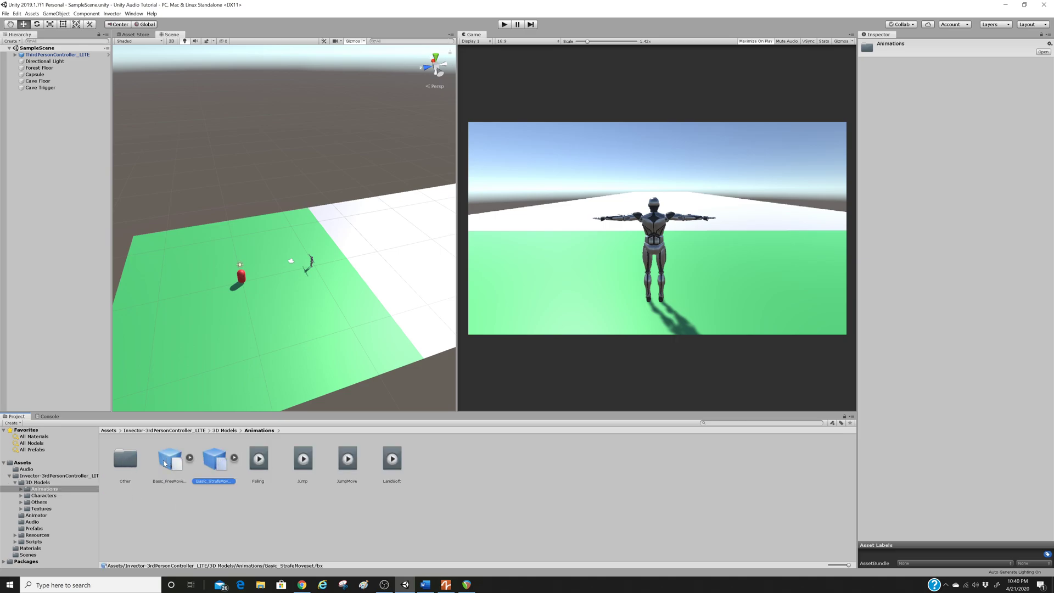
double_click(126, 461)
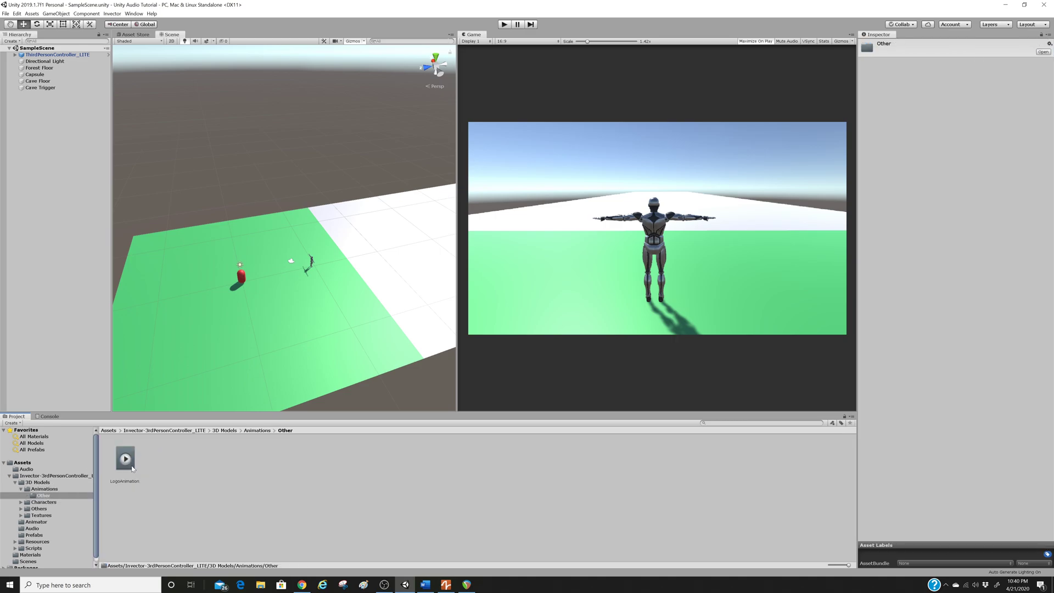
left_click(245, 431)
Step: Show the Basic_FreeMovement import settings and select the Run clip in its animation settings
left_click(170, 472)
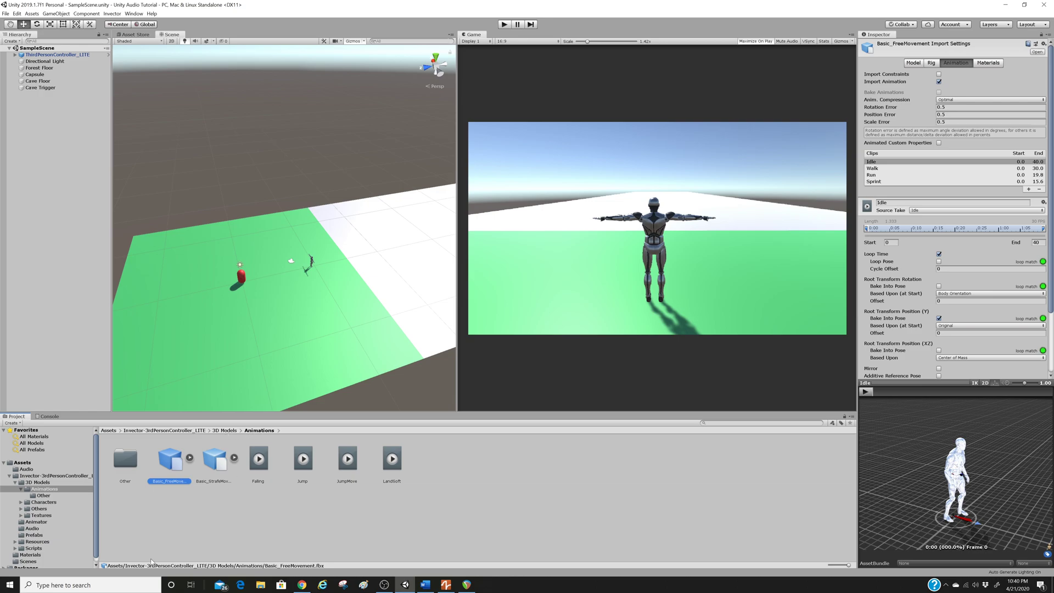
left_click(171, 463)
left_click(915, 64)
left_click(930, 62)
left_click(956, 63)
left_click(877, 175)
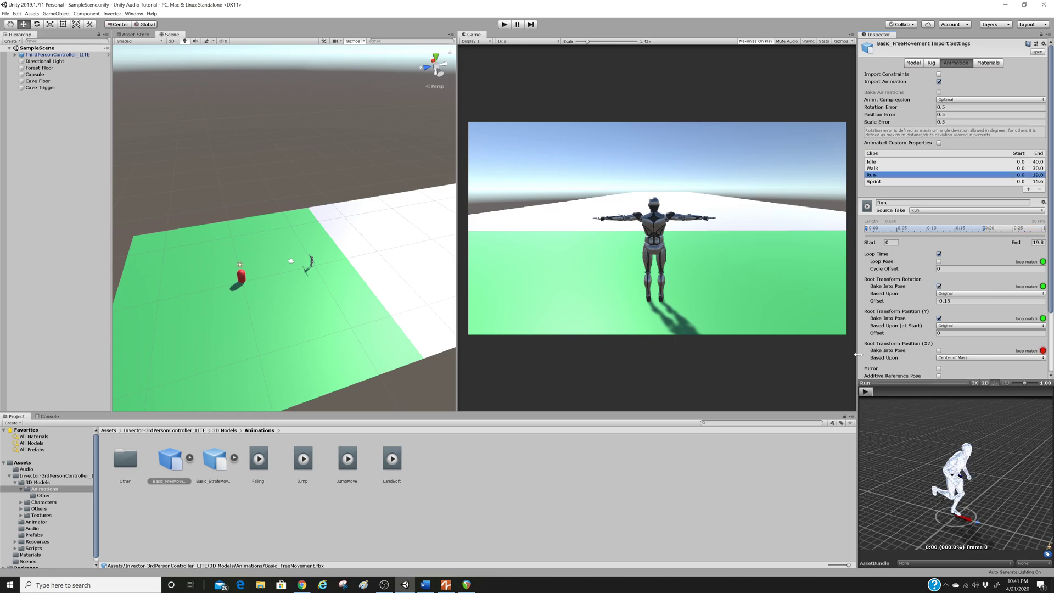
Step: Enlarge the Inspector and its preview area, and play and scrub through the Run clip to examine the footfalls
left_click_drag(856, 359, 661, 363)
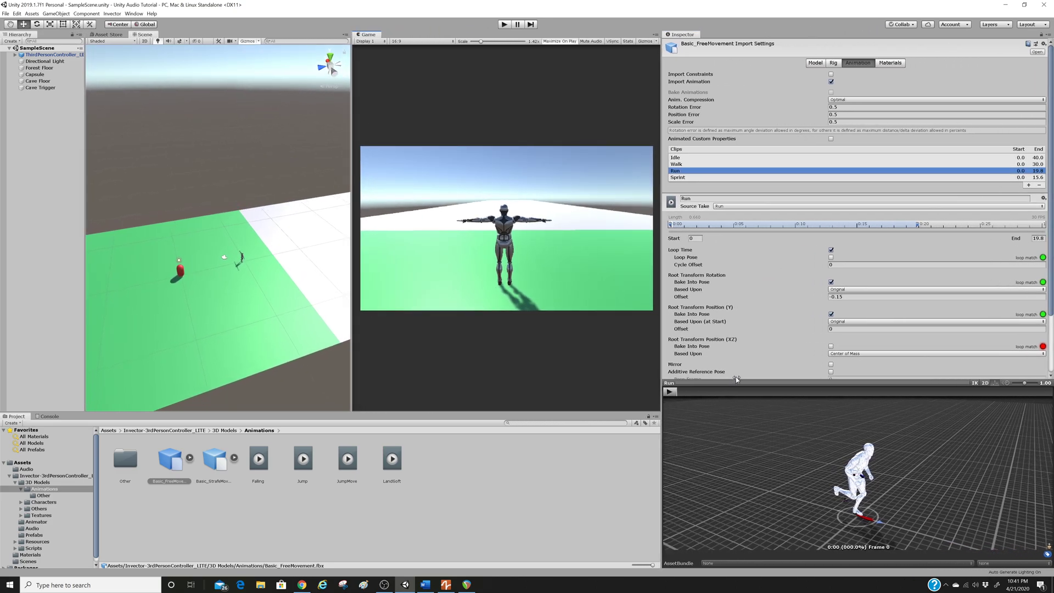
left_click_drag(736, 383, 725, 326)
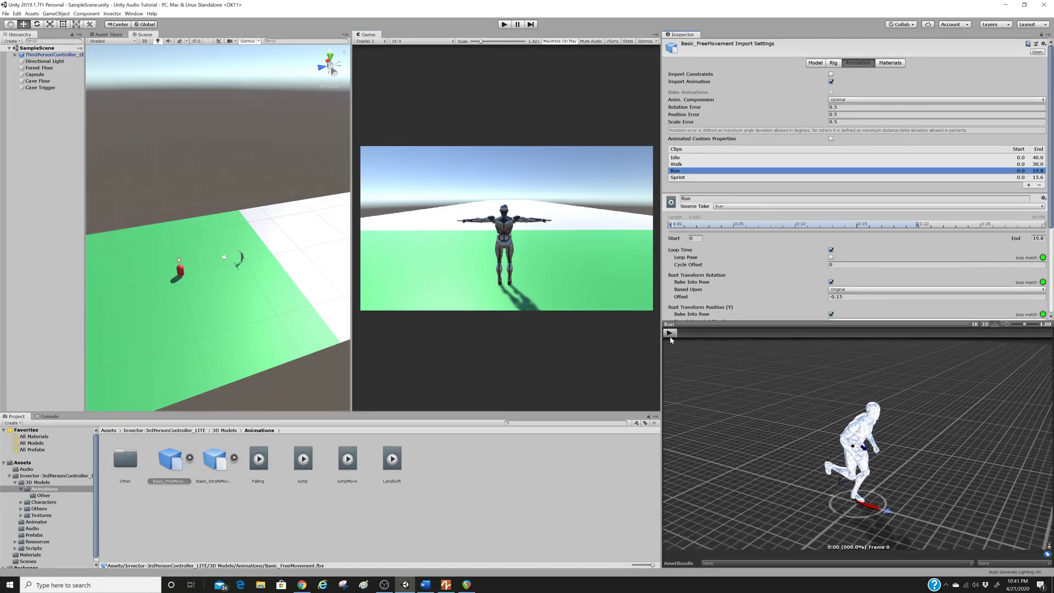
left_click(669, 333)
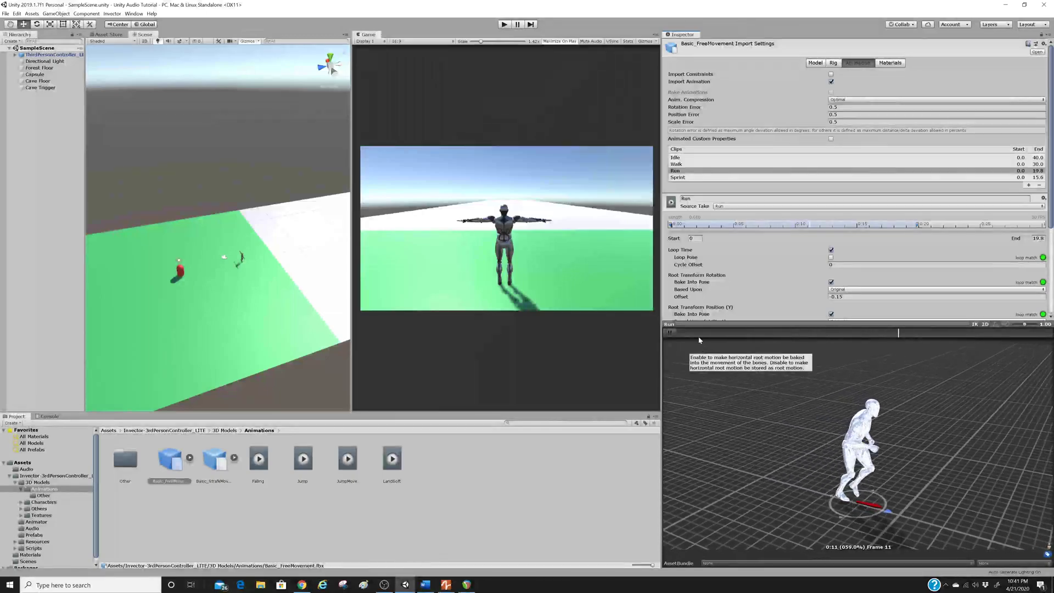
left_click(670, 333)
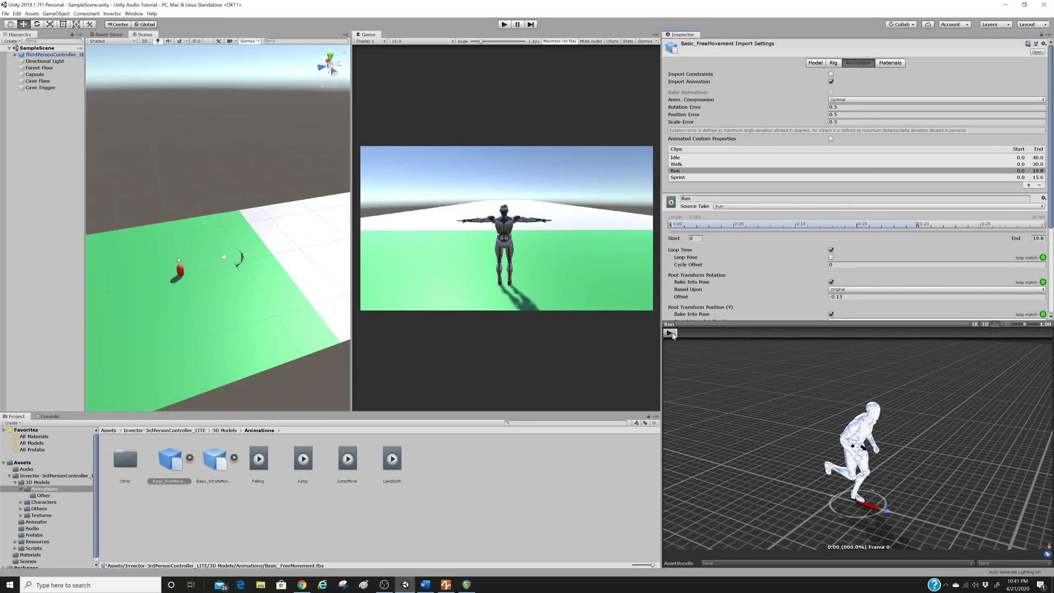
scroll(698, 298, "down", 3)
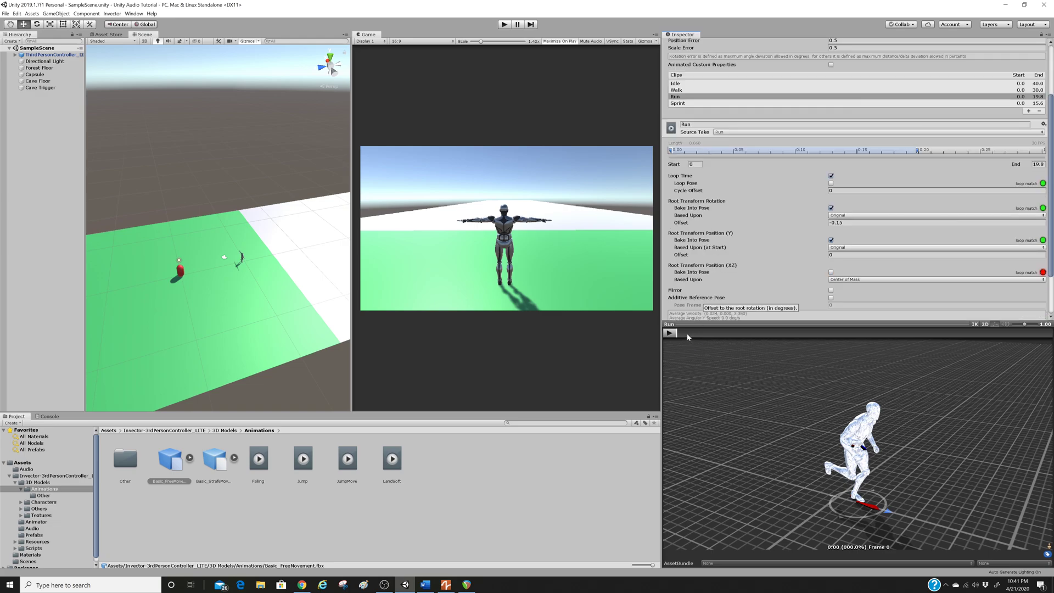
left_click_drag(688, 333, 1015, 363)
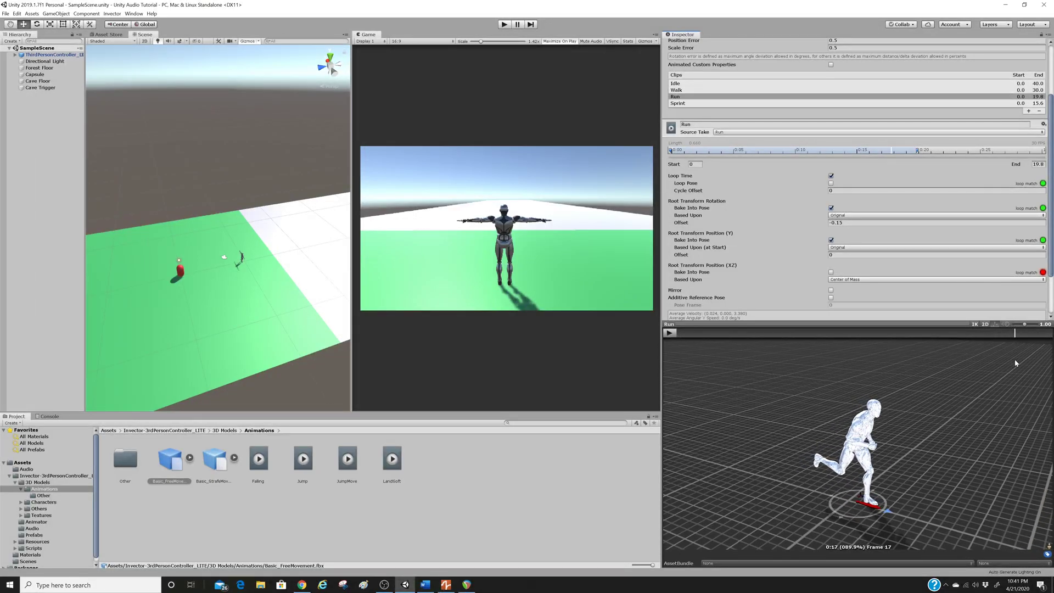
left_click_drag(1015, 363, 684, 351)
Step: Examine the Run clip's Events section with its timeline and function fields, and collapse it again
scroll(842, 254, "down", 3)
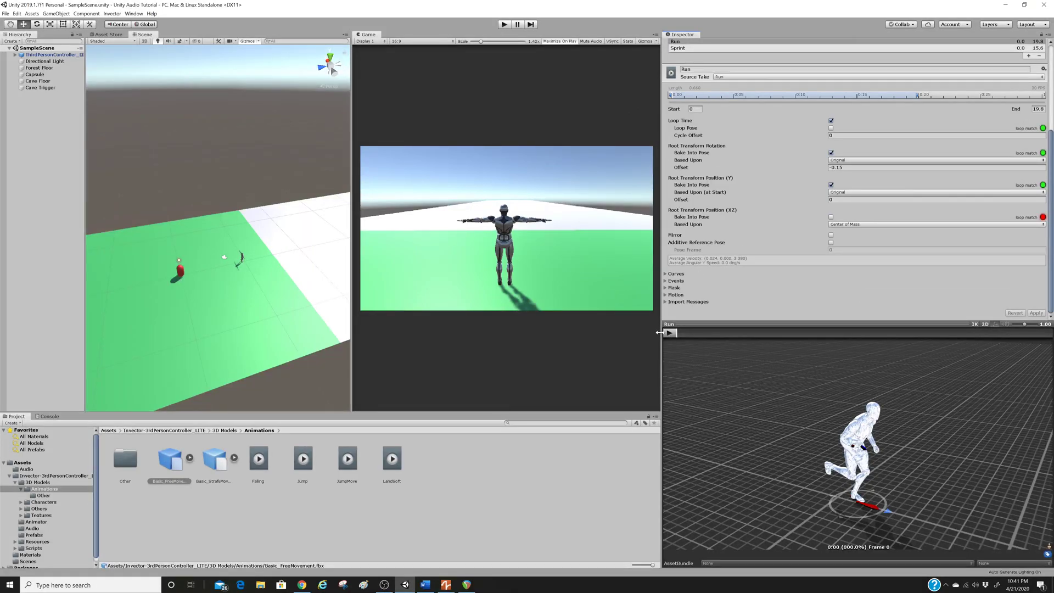
left_click(665, 281)
scroll(733, 294, "down", 3)
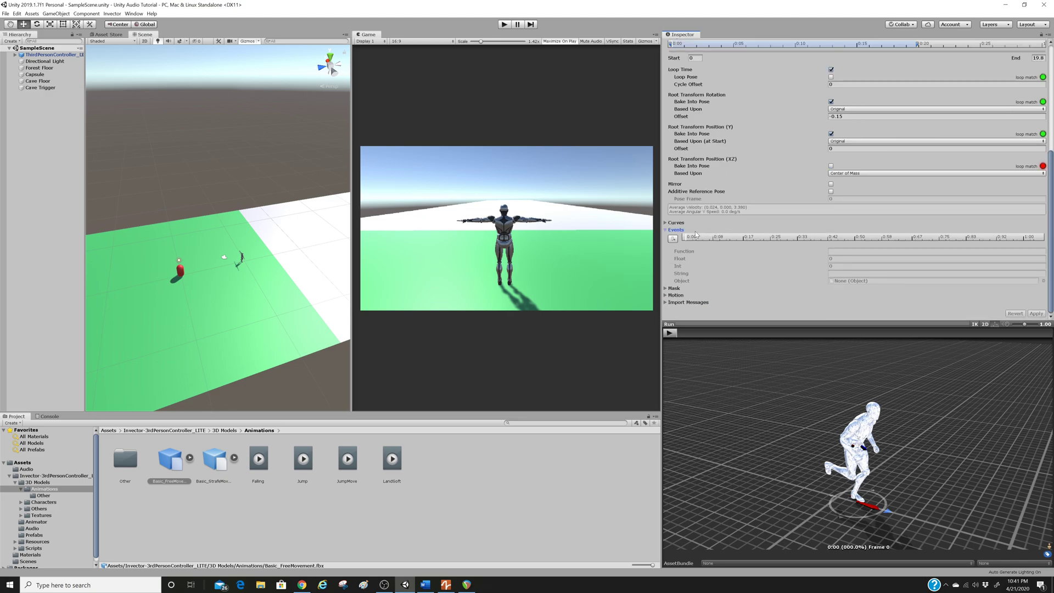
left_click(666, 230)
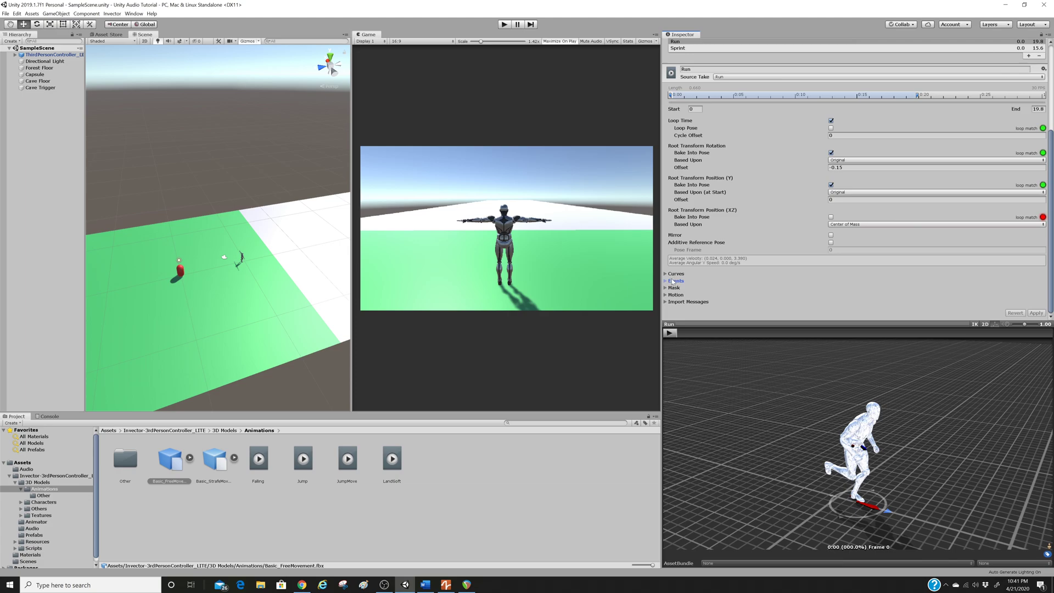
Step: Review the Animator and other components of ThirdPersonController_LITE, making the Inspector narrower again
left_click(39, 54)
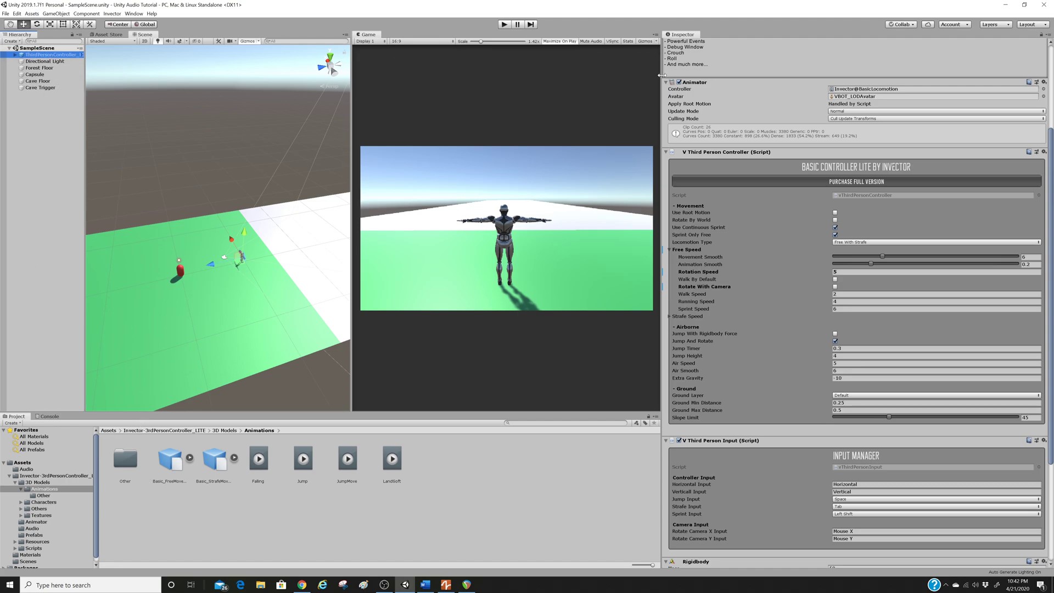
left_click(715, 81)
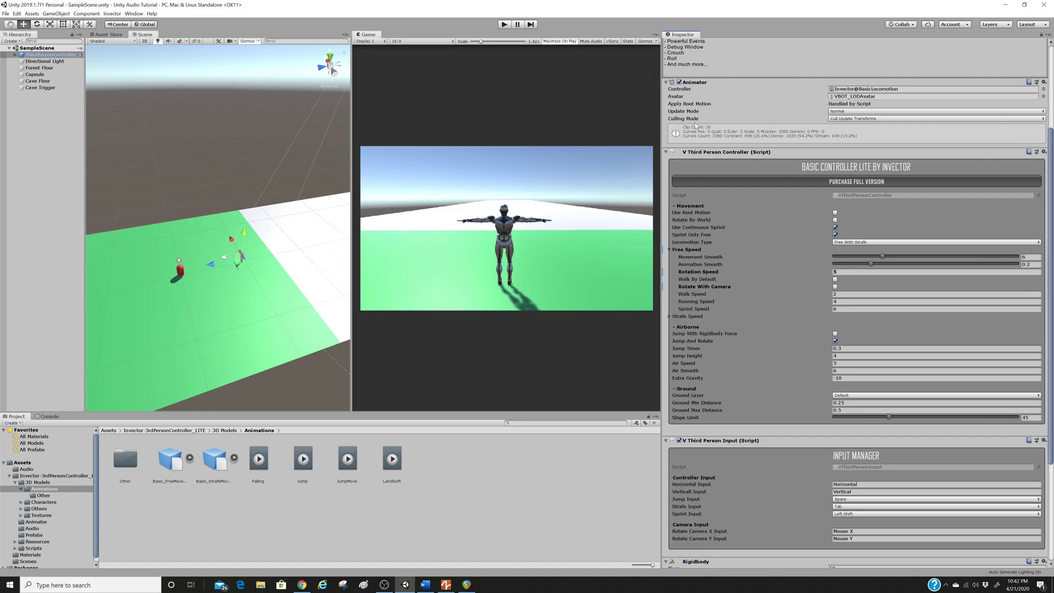
left_click_drag(660, 219, 712, 220)
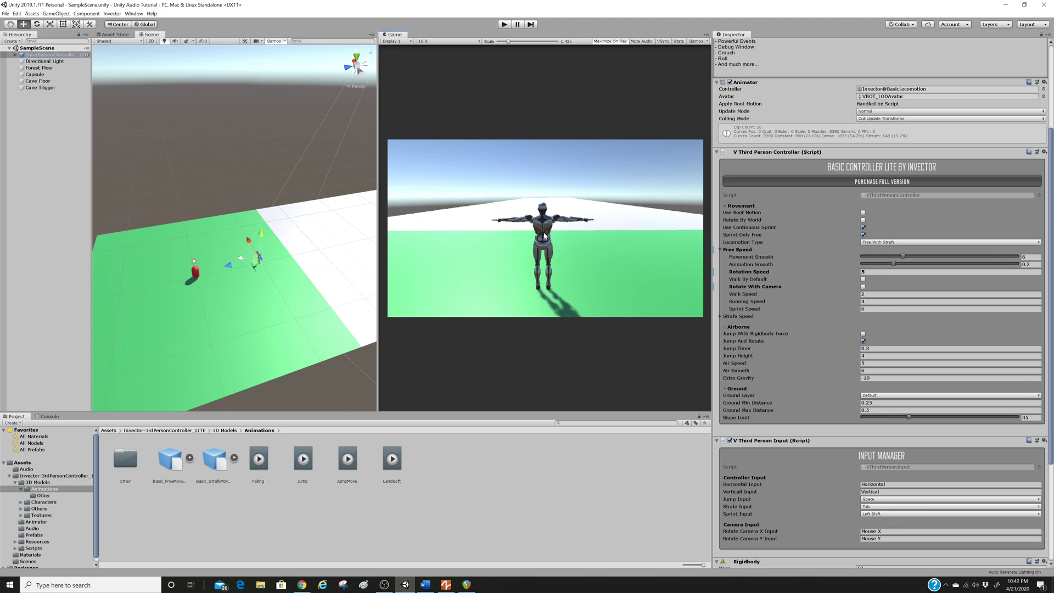
left_click(24, 117)
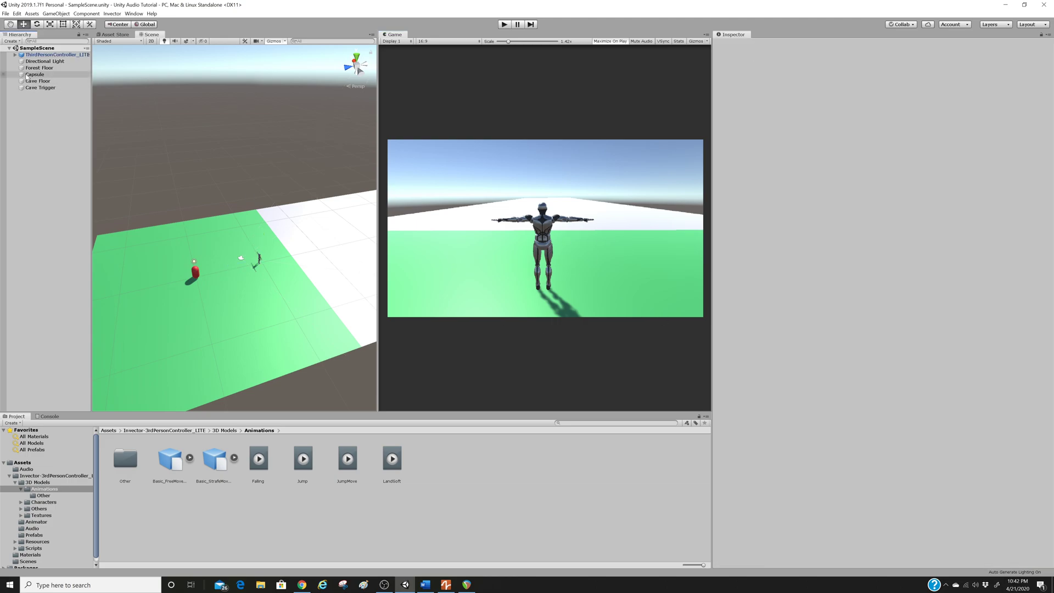
left_click(37, 55)
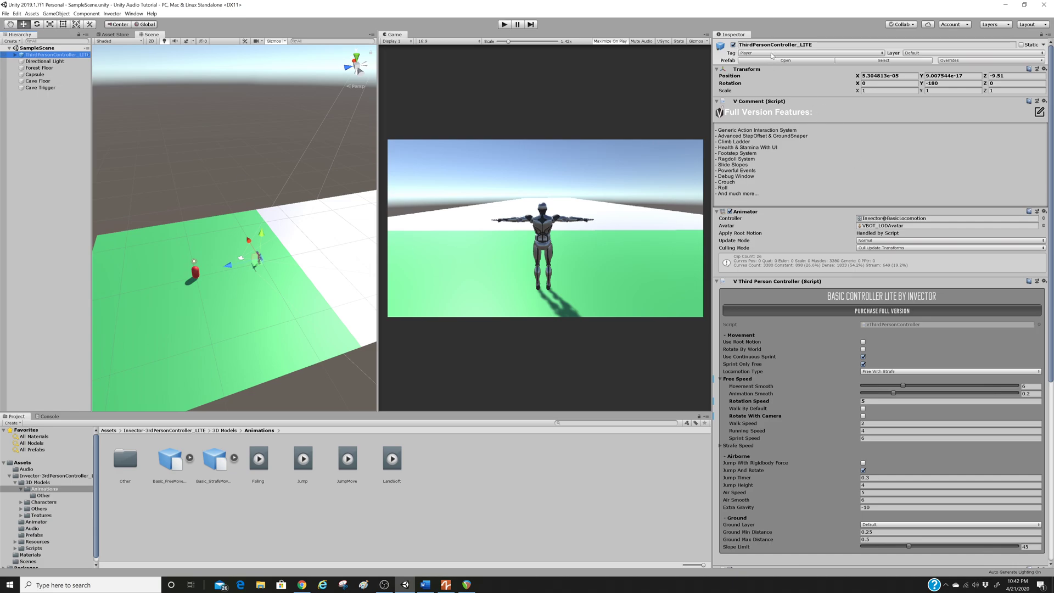
scroll(828, 225, "down", 2)
scroll(828, 226, "up", 2)
scroll(730, 168, "down", 3)
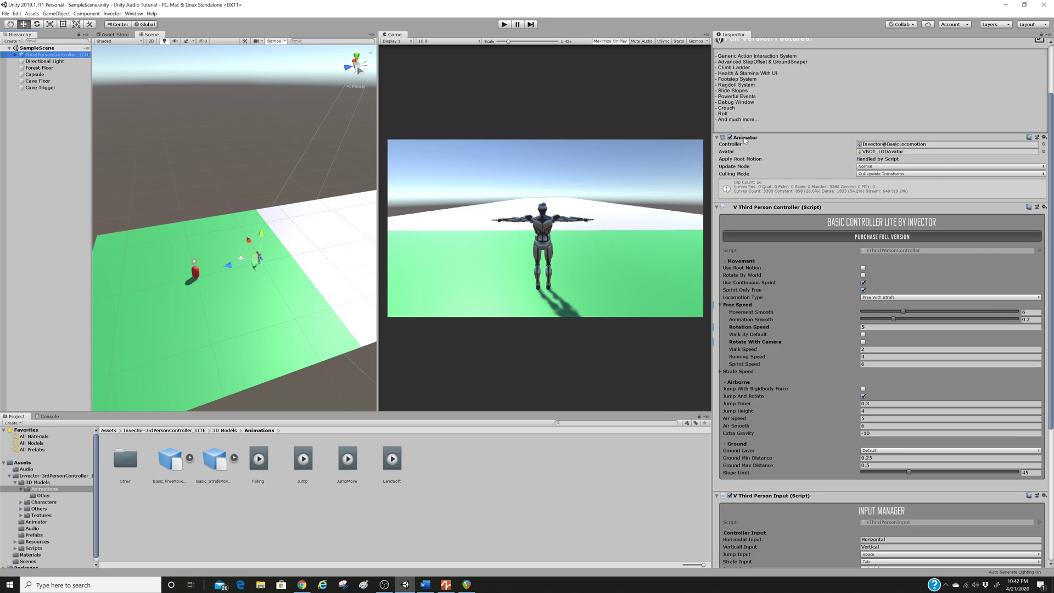
scroll(761, 193, "down", 8)
scroll(791, 263, "up", 10)
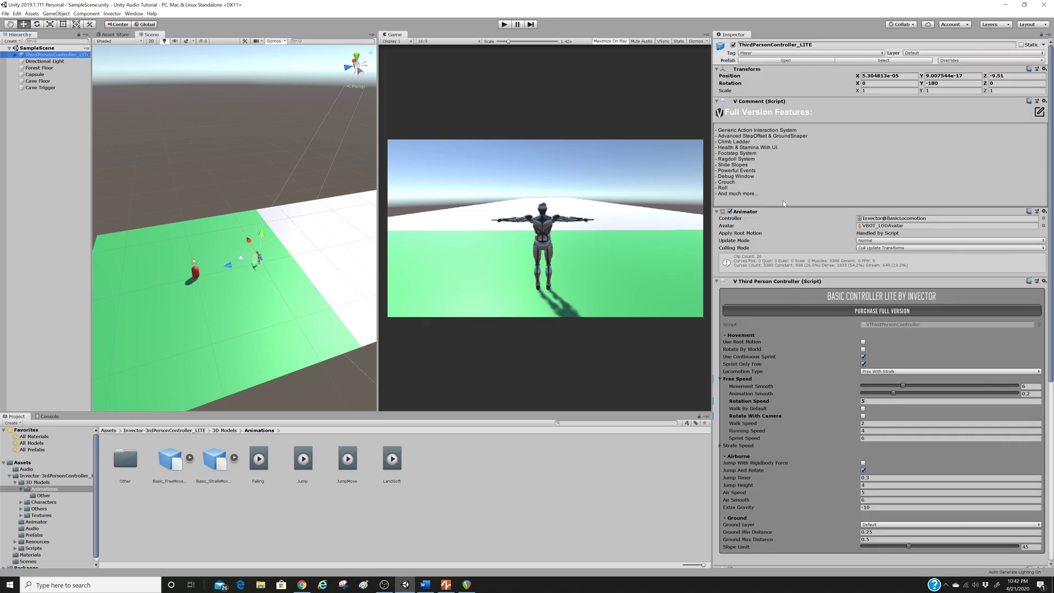
Step: Create a new script named PlayerAnimationSounds and attach it to ThirdPersonController_LITE
scroll(758, 178, "down", 6)
scroll(817, 252, "down", 5)
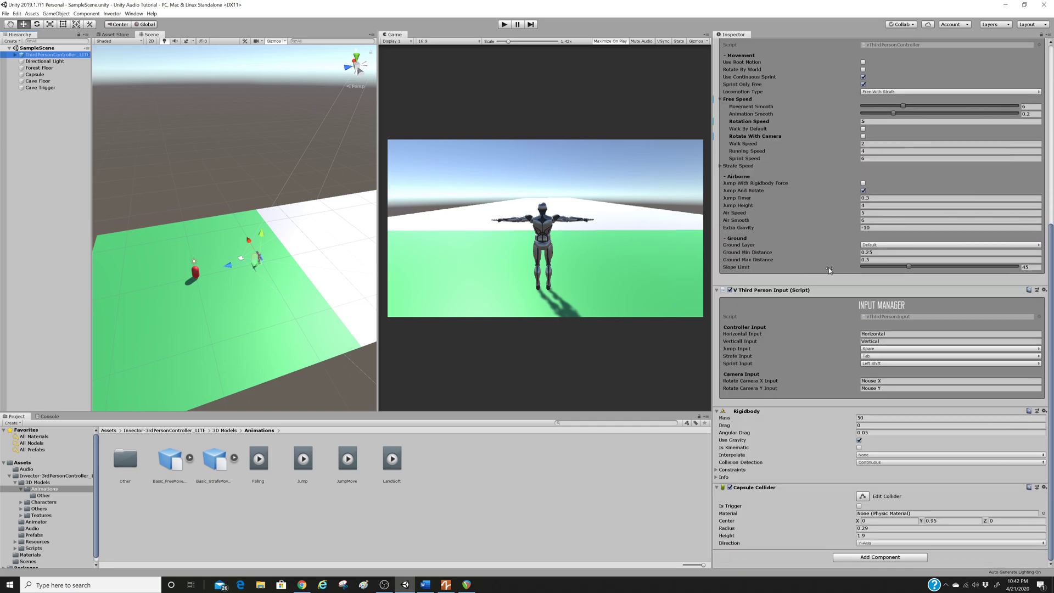
left_click(875, 557)
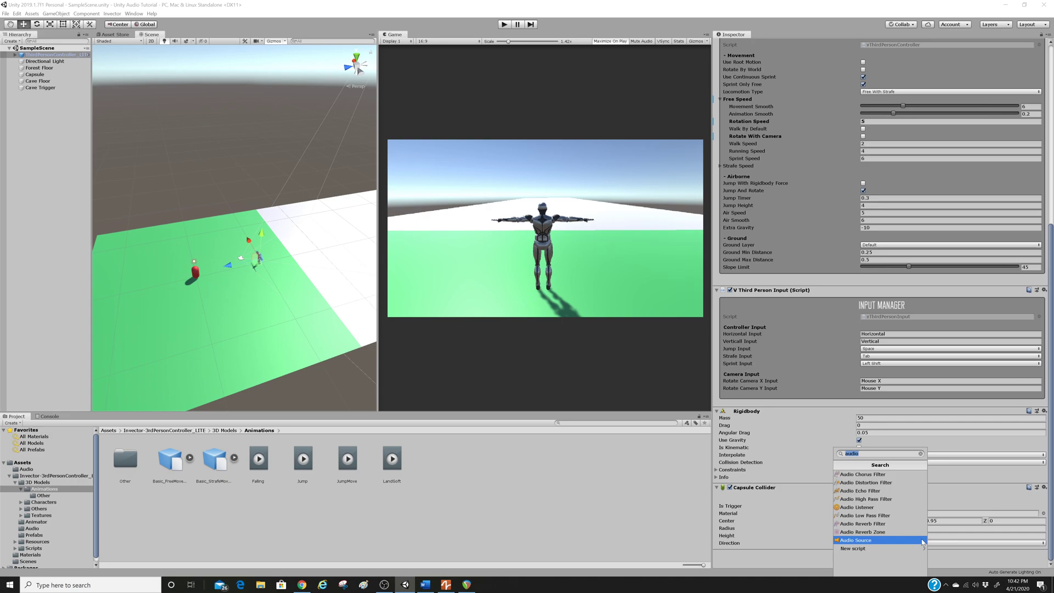
key("BackSpace")
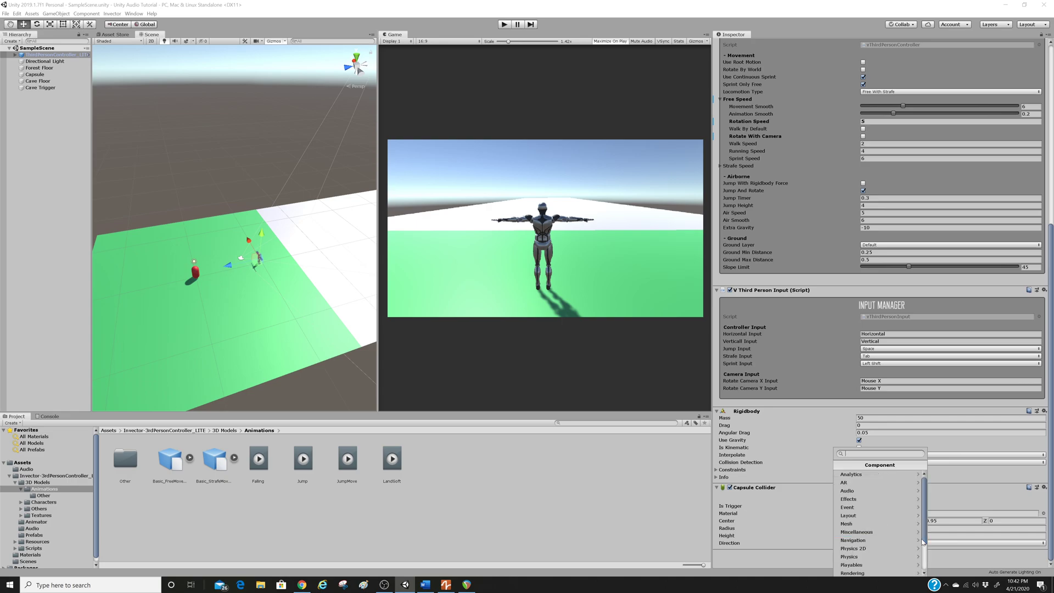
type("Player")
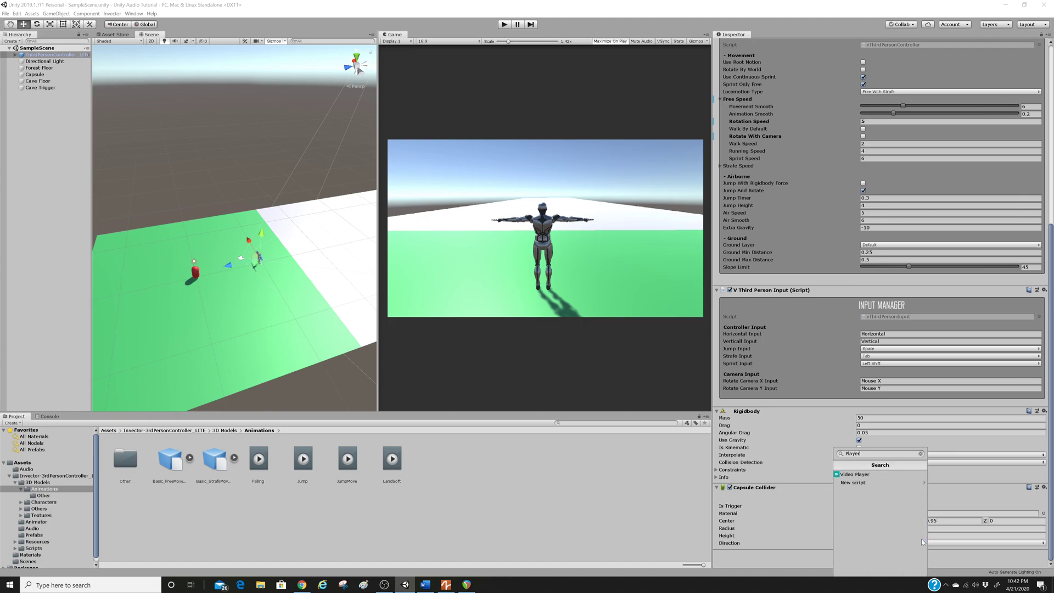
type("AnimationSounds")
key("ctrl+a")
left_click(860, 475)
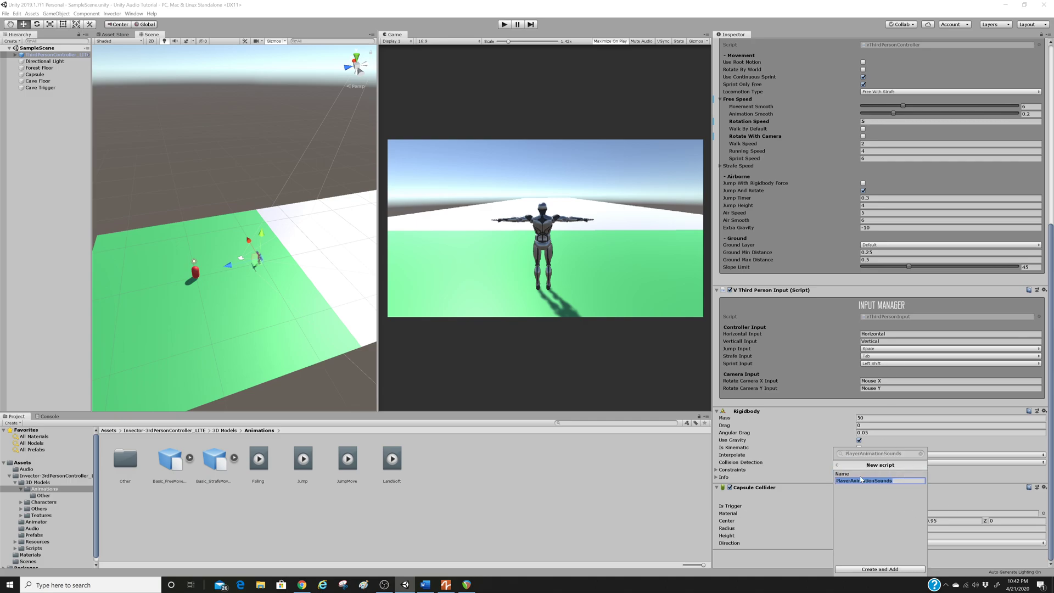
left_click(862, 568)
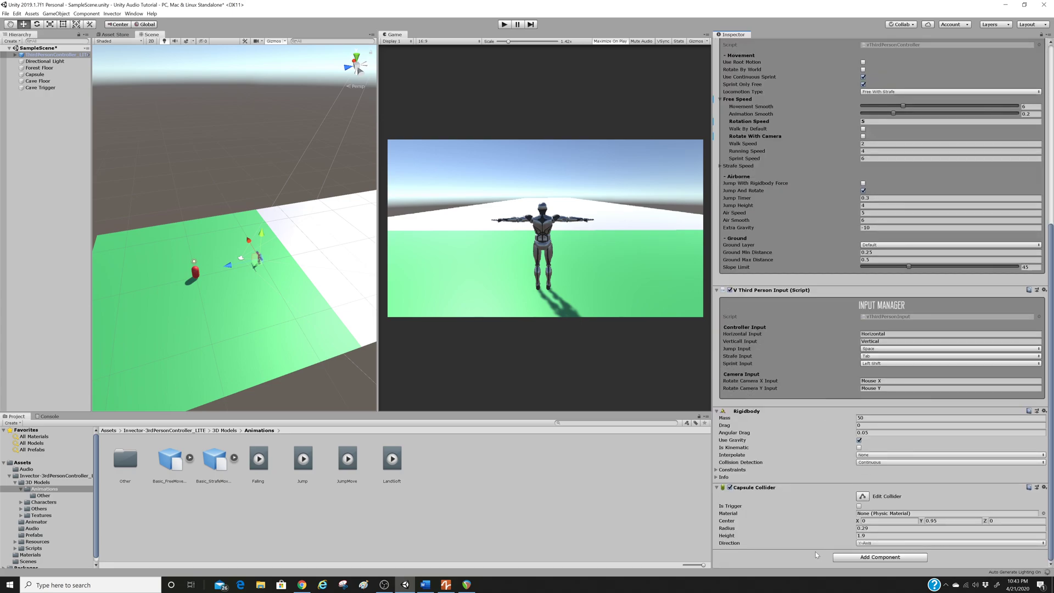
Step: Open the PlayerAnimationSounds script of ThirdPersonController_LITE in Visual Studio and maximize the editor window
scroll(800, 457, "up", 5)
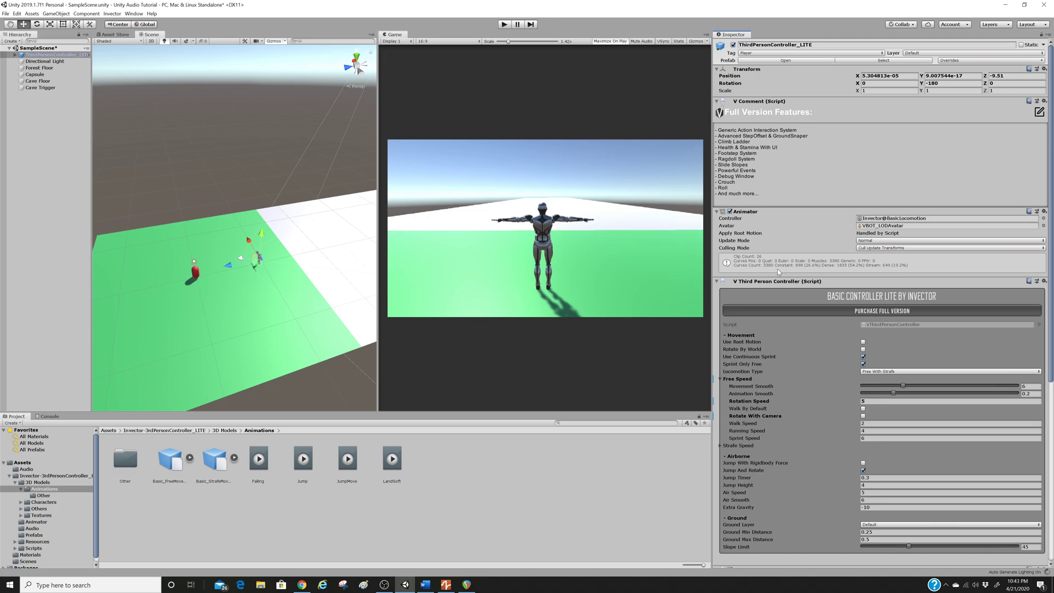
scroll(757, 376, "down", 5)
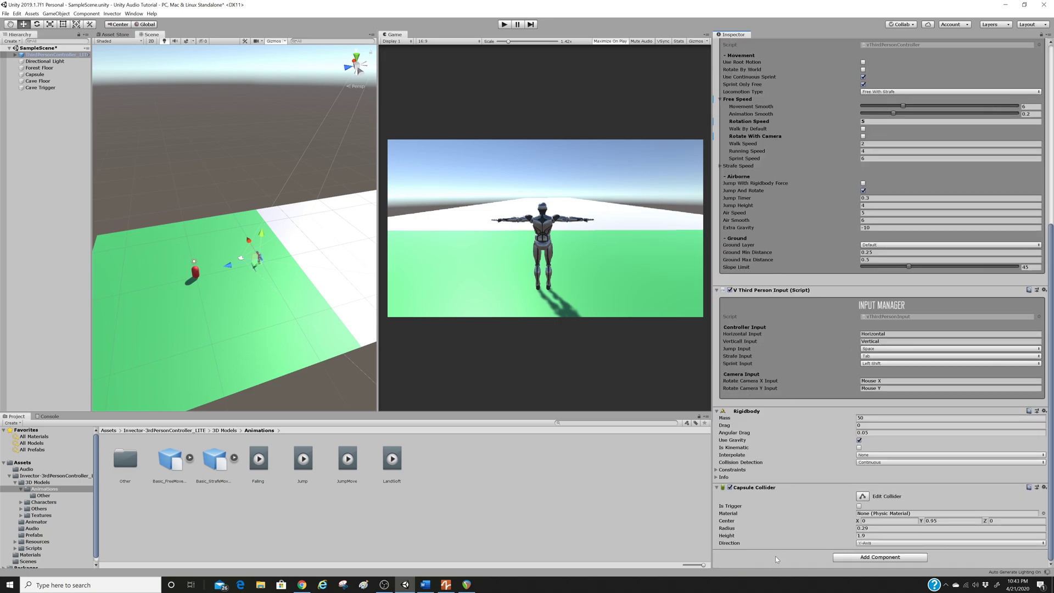
scroll(776, 555, "up", 5)
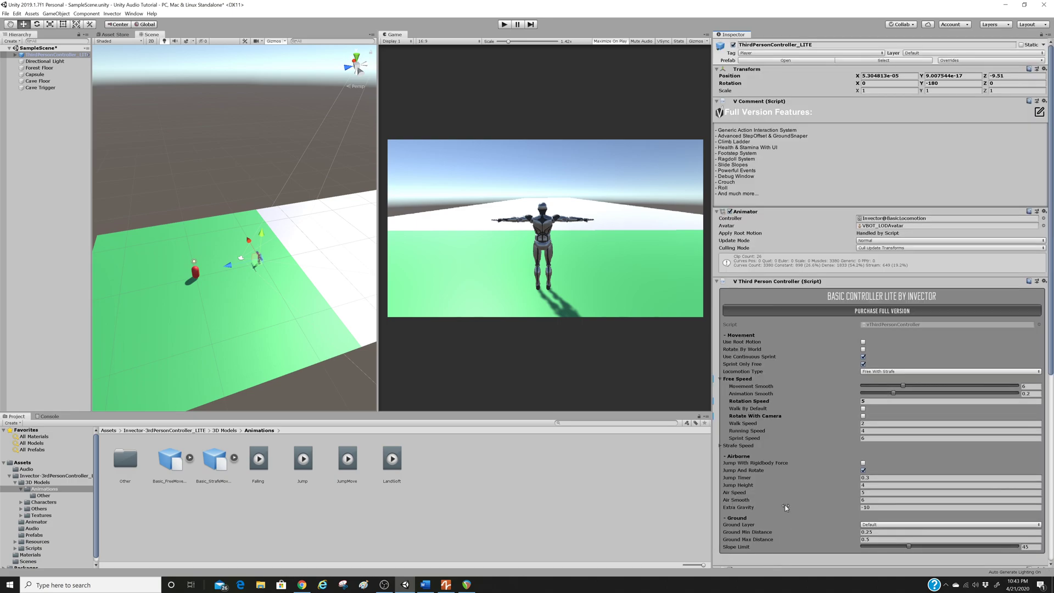
scroll(786, 498, "down", 5)
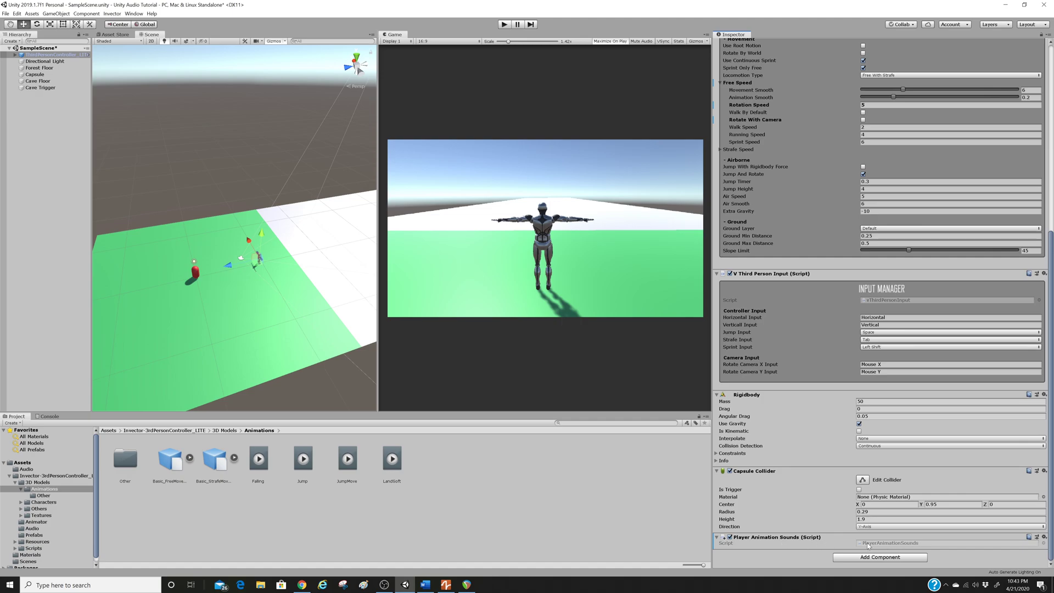
double_click(887, 543)
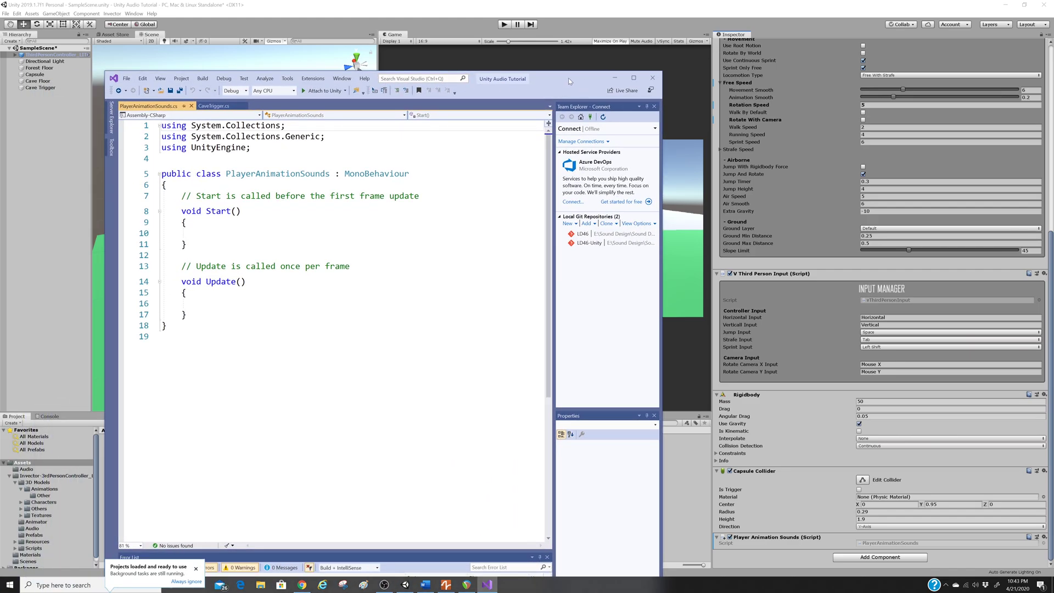
double_click(569, 81)
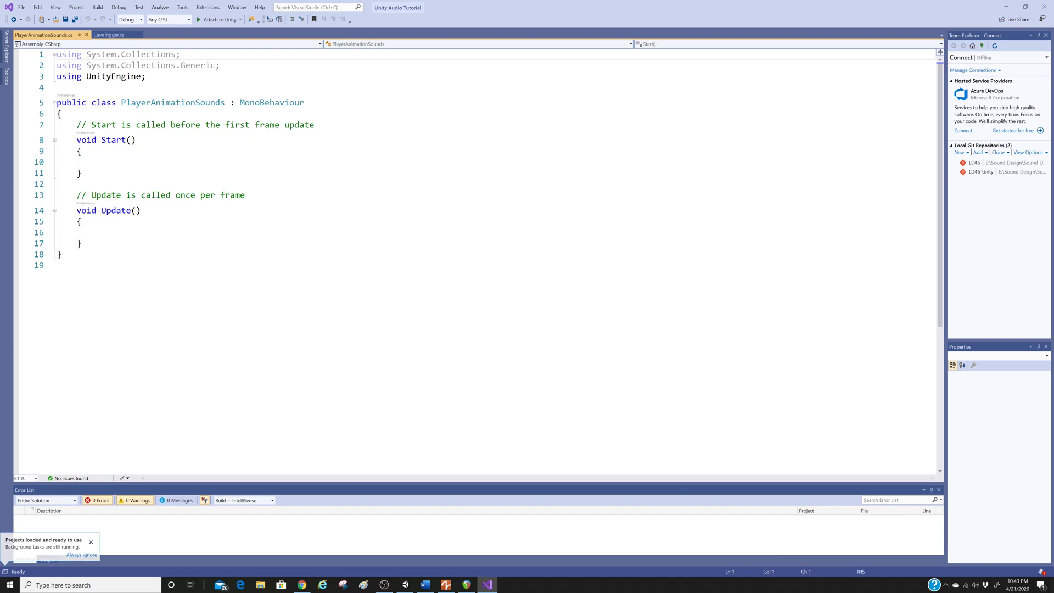
Step: Insert blank lines at the start of the PlayerAnimationSounds class body and begin a field declaration of type AudioSource there
left_click(60, 113)
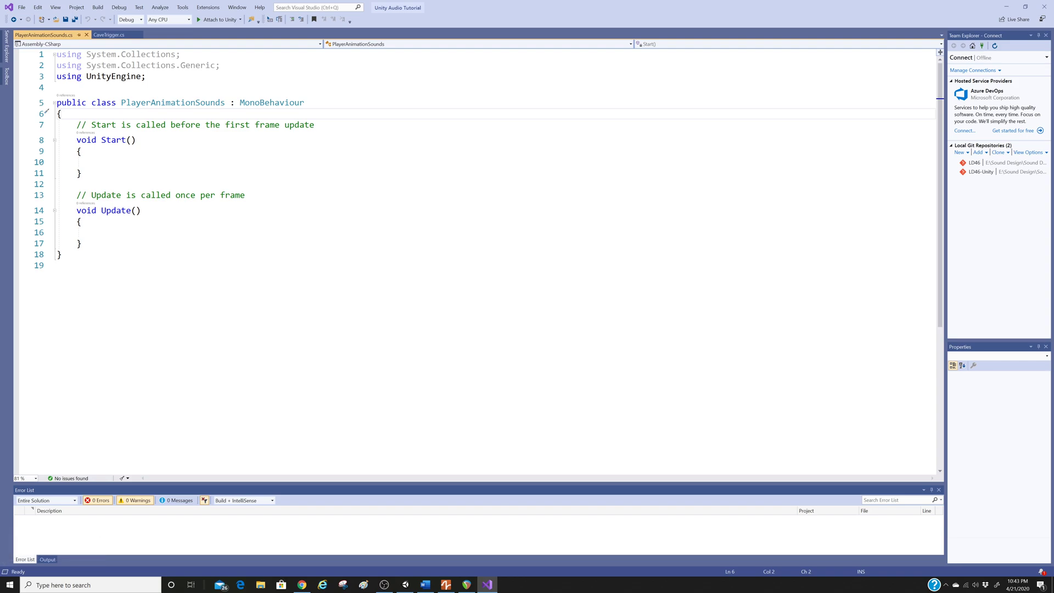
key("Return")
key("Return")
key("Return")
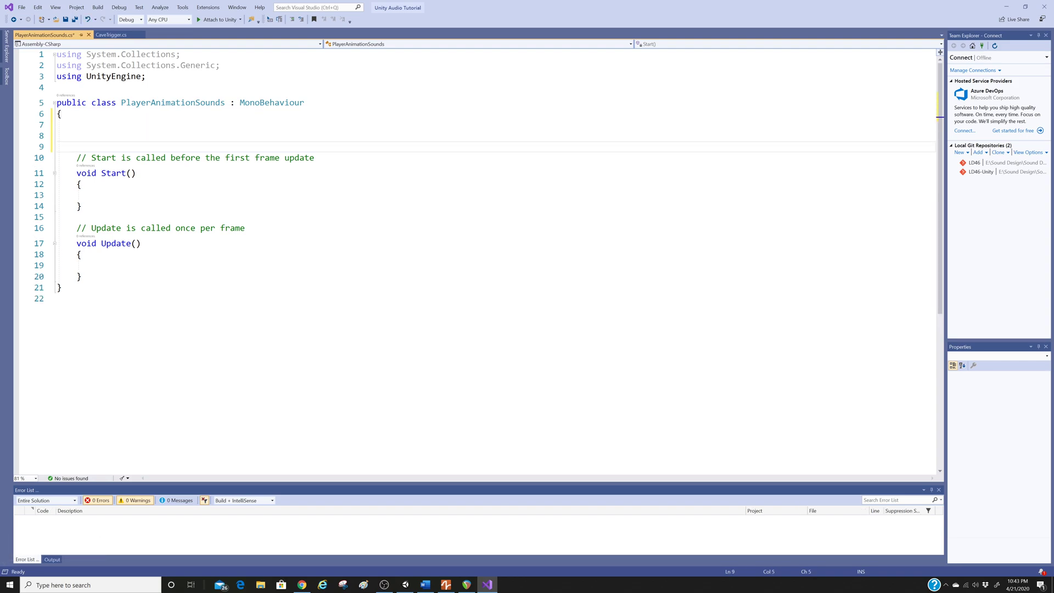
left_click(77, 135)
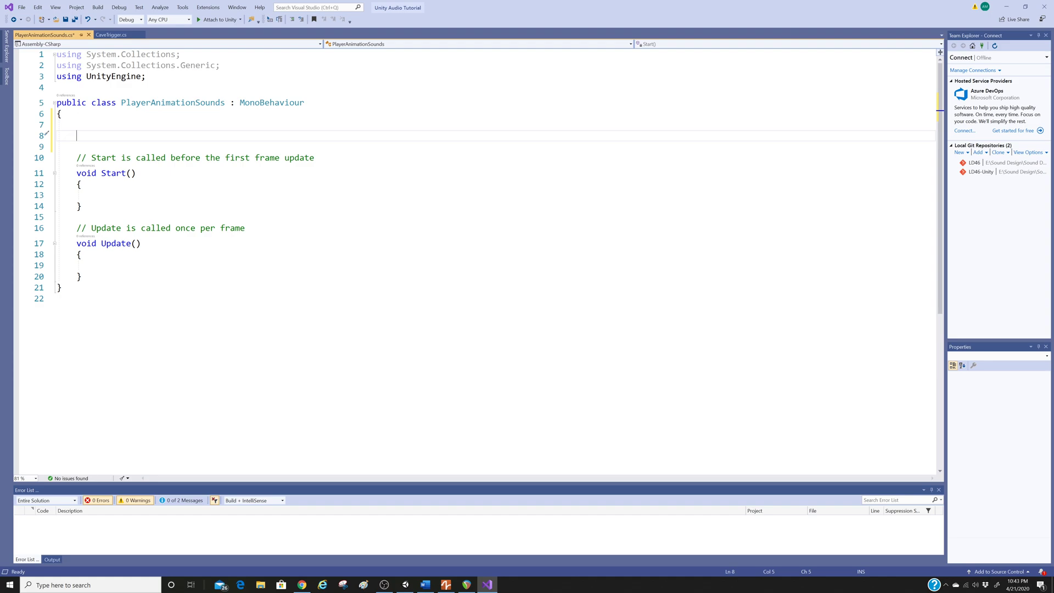
type("Audio")
key("BackSpace")
key("BackSpace")
key("BackSpace")
key("BackSpace")
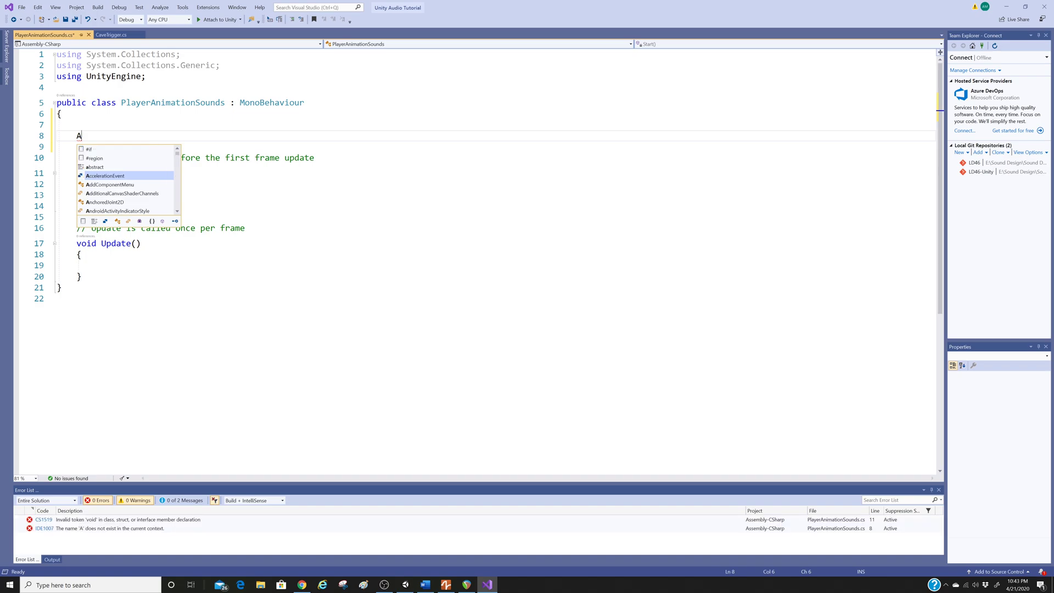
type("udioSou")
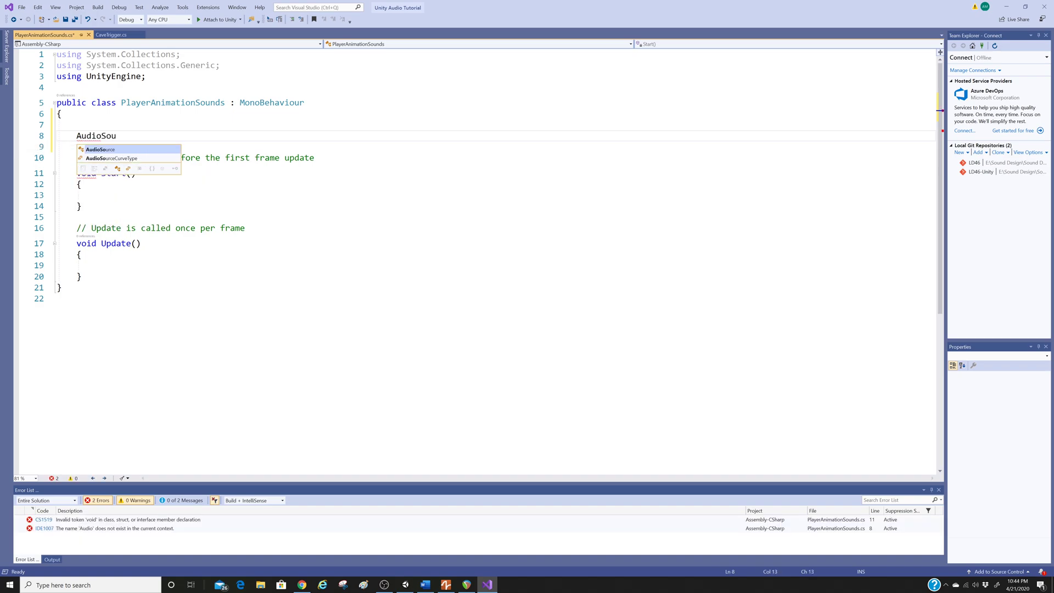
key("Tab")
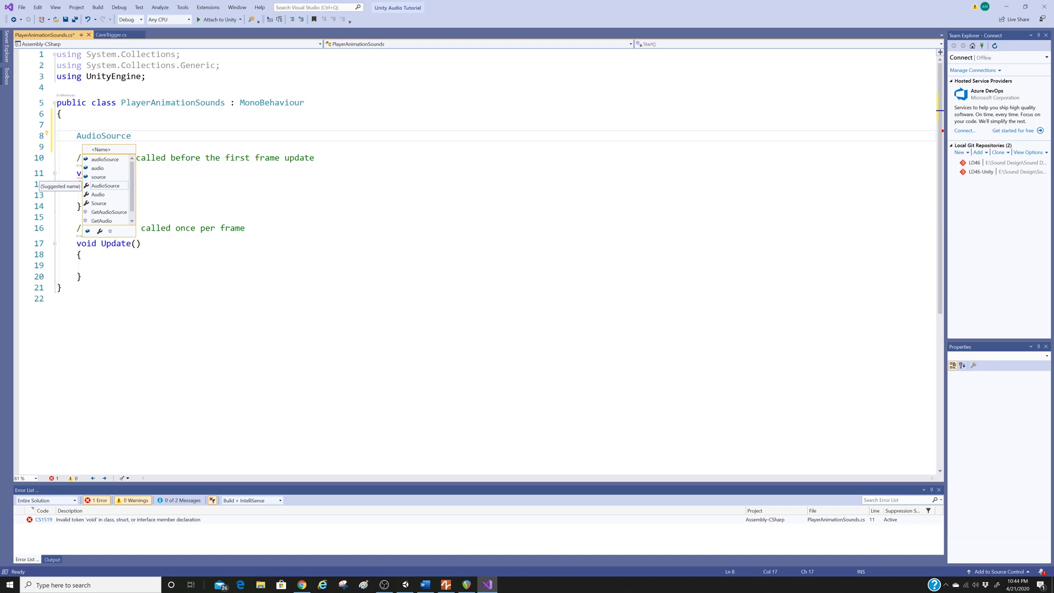
Step: Name the AudioSource field animationSoundPlayer and complete its declaration
type("animation")
key("BackSpace")
key("BackSpace")
key("BackSpace")
key("BackSpace")
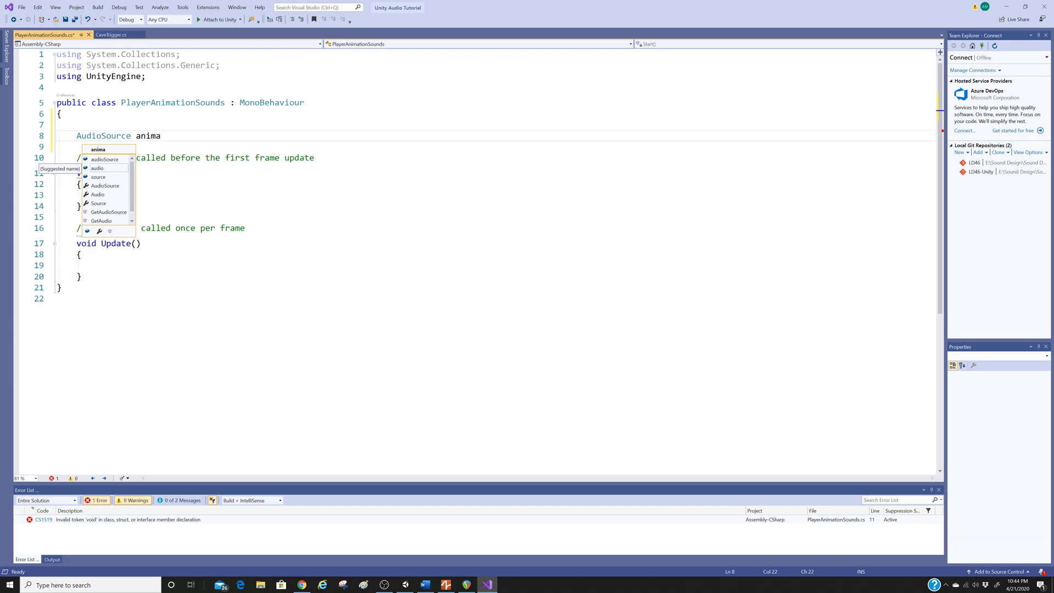
type("tionSou")
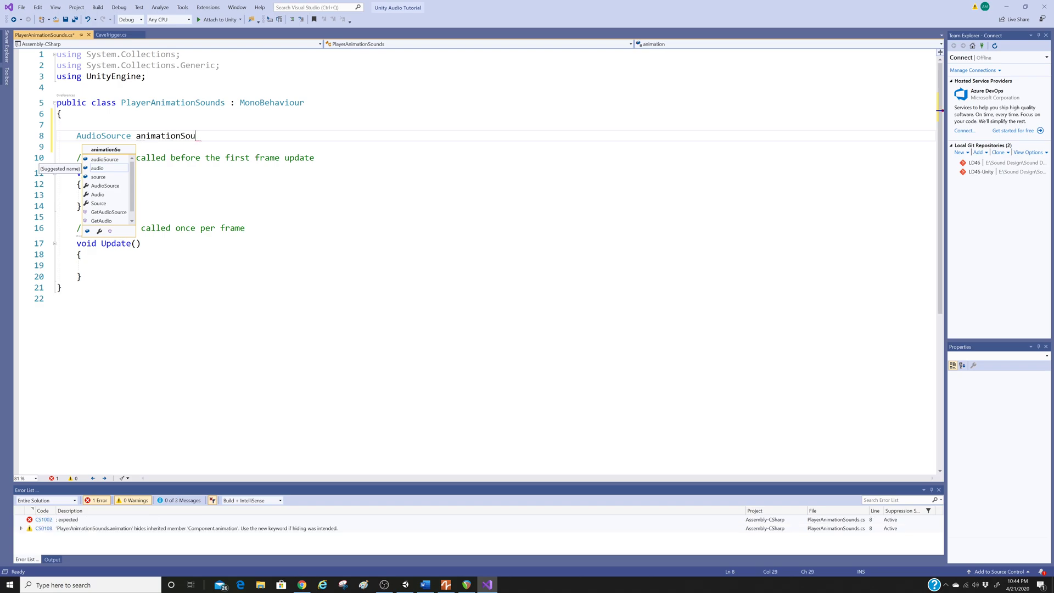
type("ndPla")
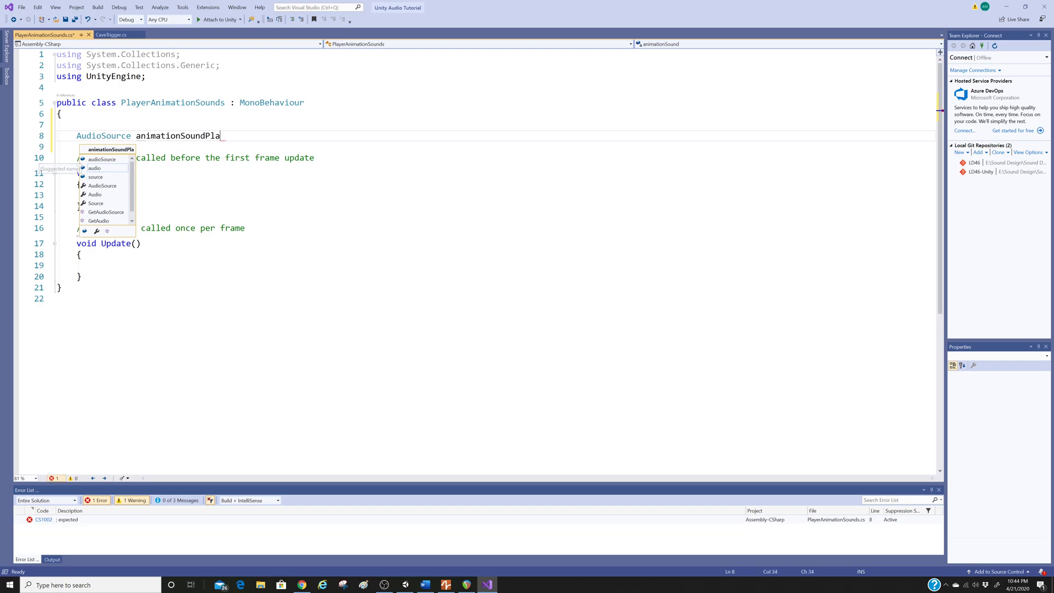
type("yer;")
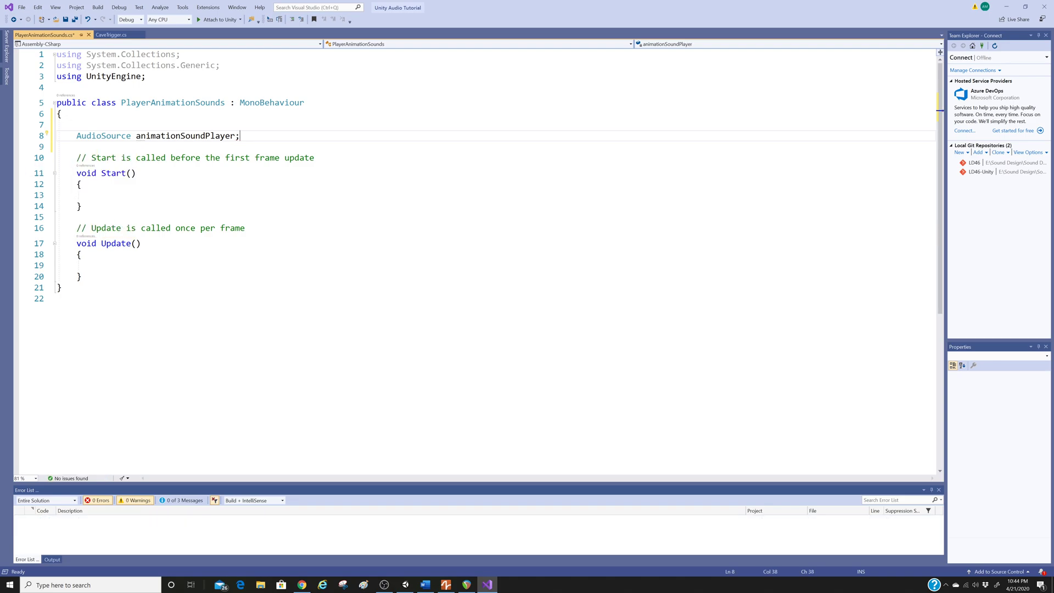
Step: Switch to Unity and check which components ThirdPersonController_LITE already has, looking for an Audio Source
left_click(97, 195)
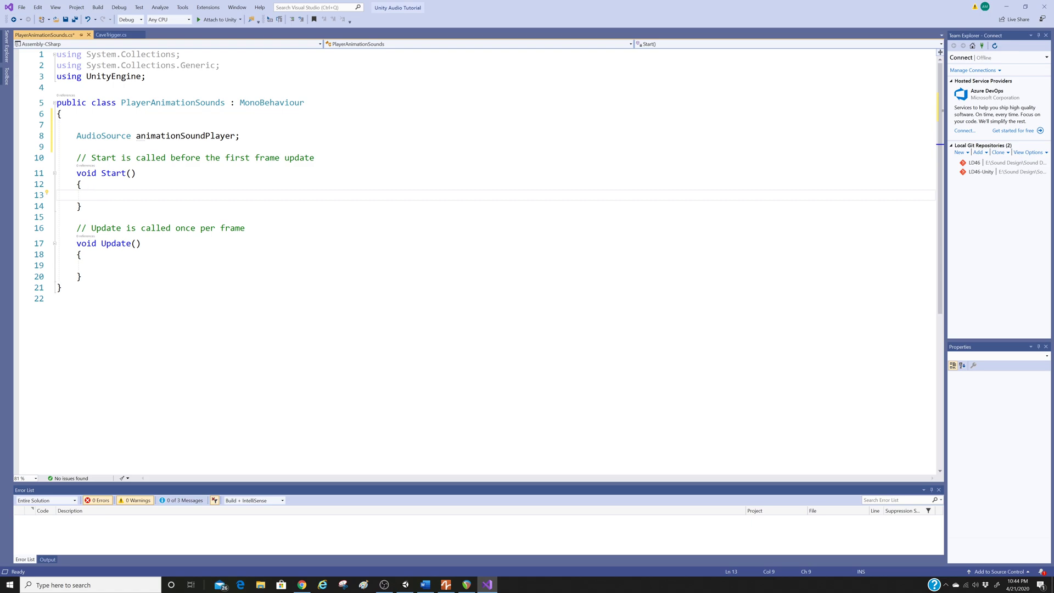
left_click(405, 583)
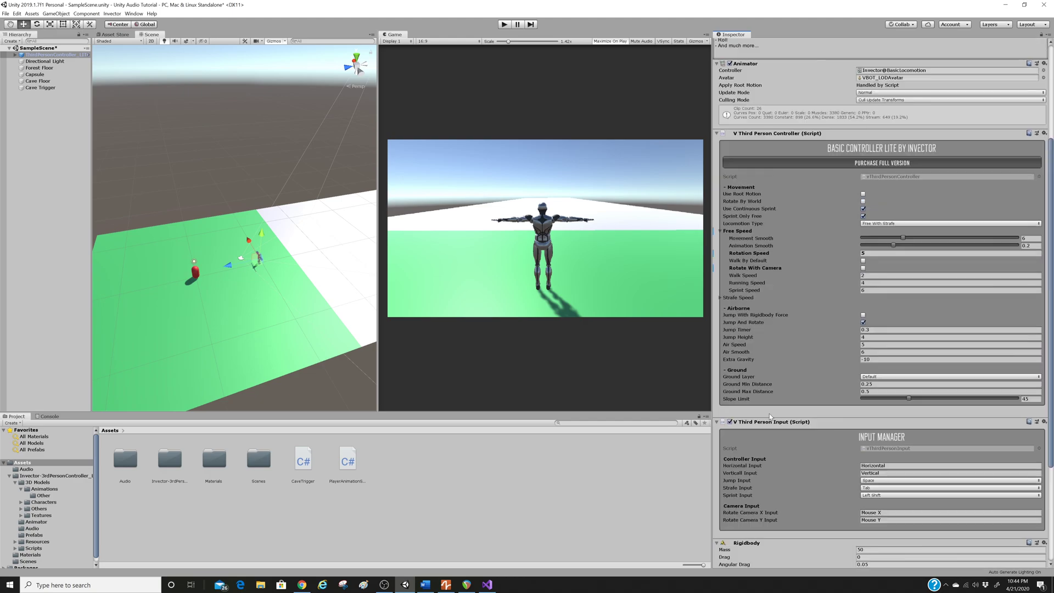
scroll(802, 394, "down", 5)
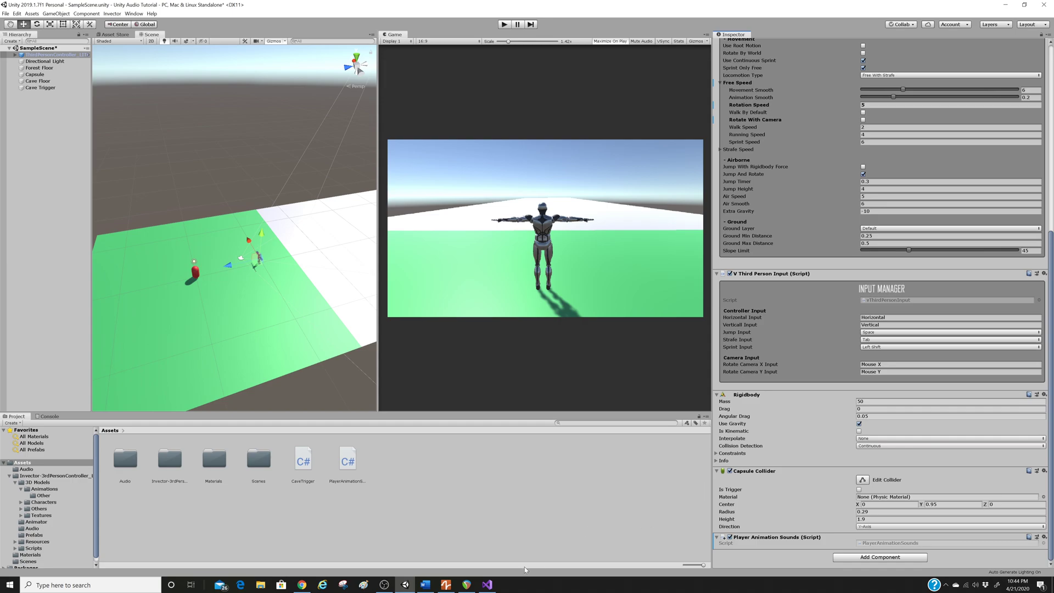
left_click(488, 586)
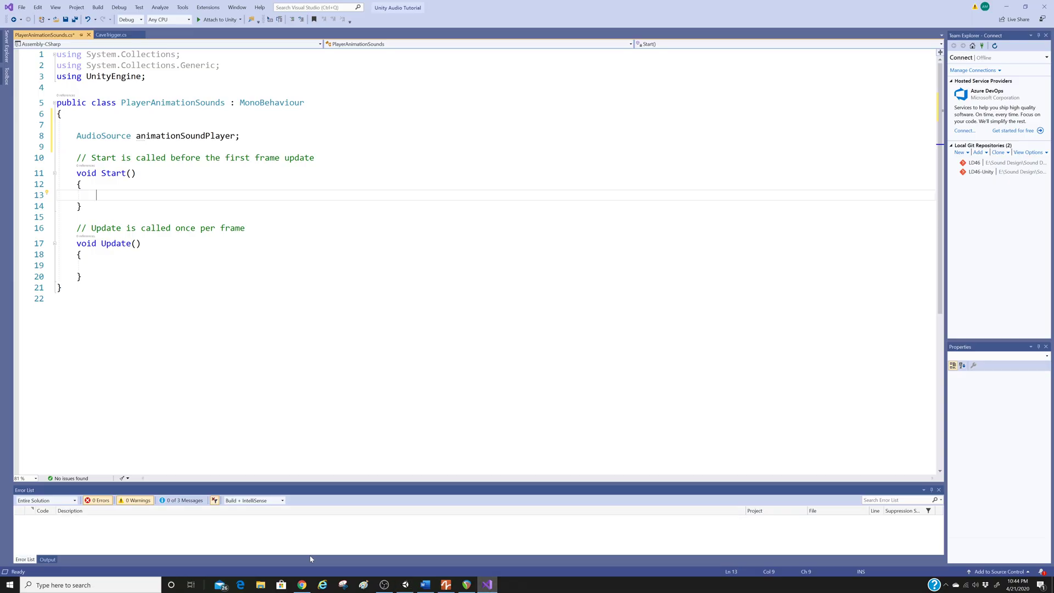
left_click(405, 584)
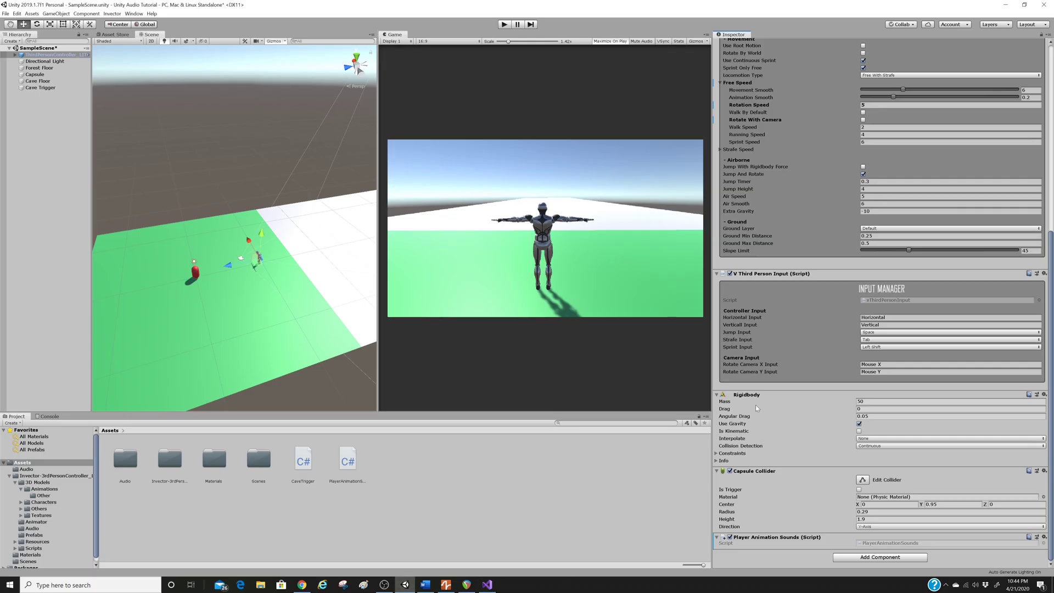
scroll(743, 225, "up", 5)
scroll(742, 219, "down", 4)
scroll(791, 231, "up", 6)
scroll(746, 219, "down", 10)
Step: Add an Audio Source component to ThirdPersonController_LITE and turn off its Play On Awake option
left_click(859, 558)
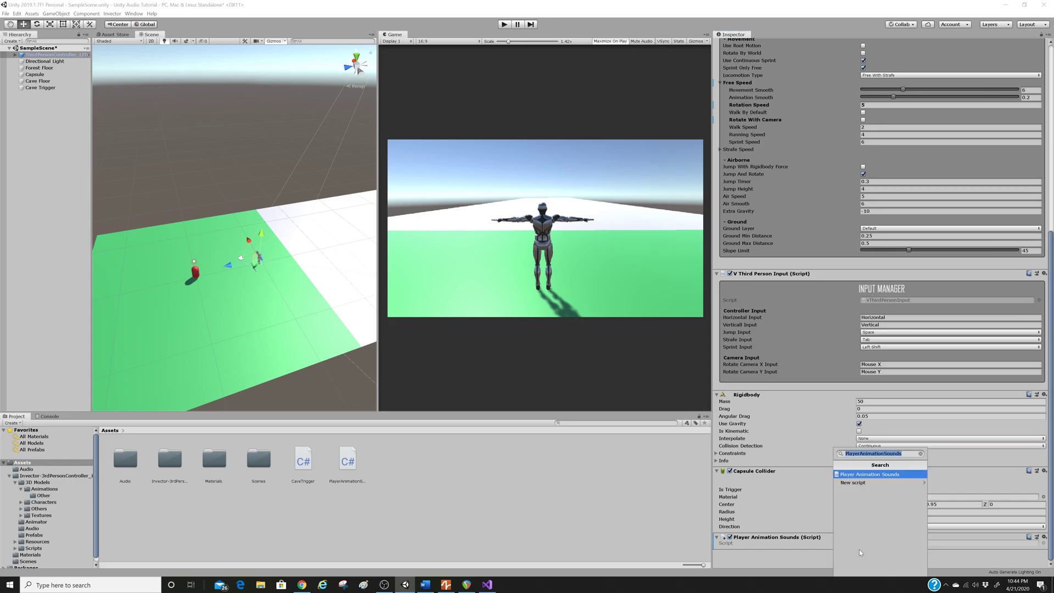
type("audio")
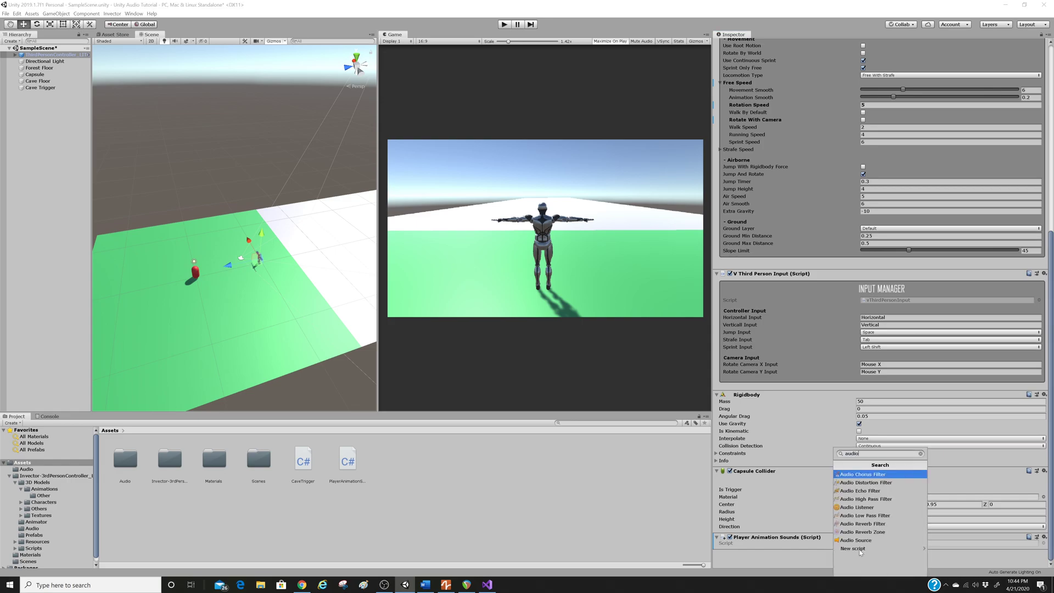
left_click(855, 539)
scroll(848, 512, "down", 8)
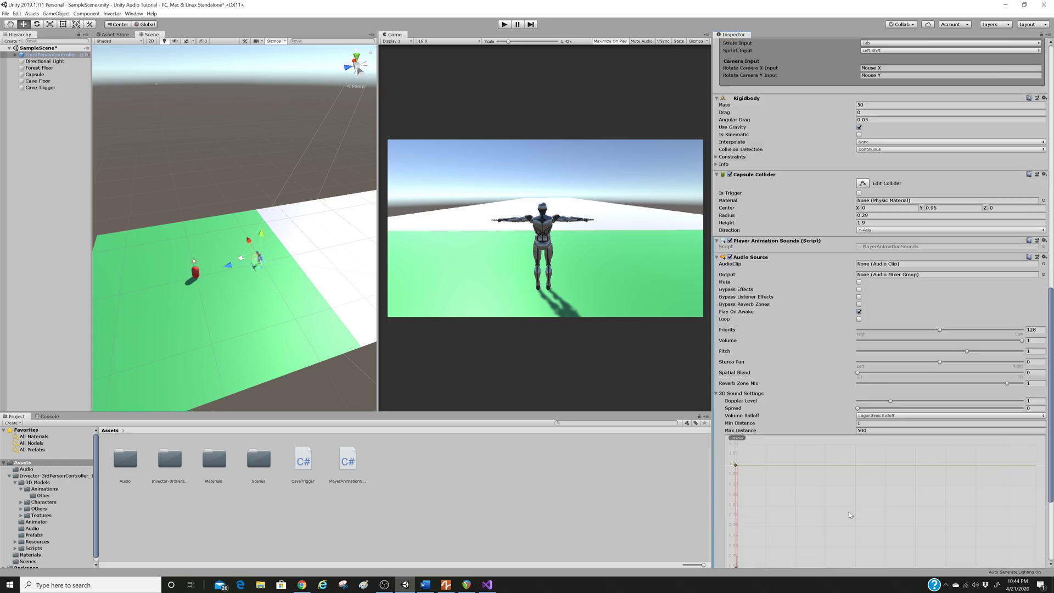
scroll(848, 511, "up", 3)
left_click(859, 312)
left_click(859, 312)
Step: Select ThirdPersonController_LITE in the scene again and look through the Audio and Invector-3rdPersonController_LITE asset folders
double_click(126, 460)
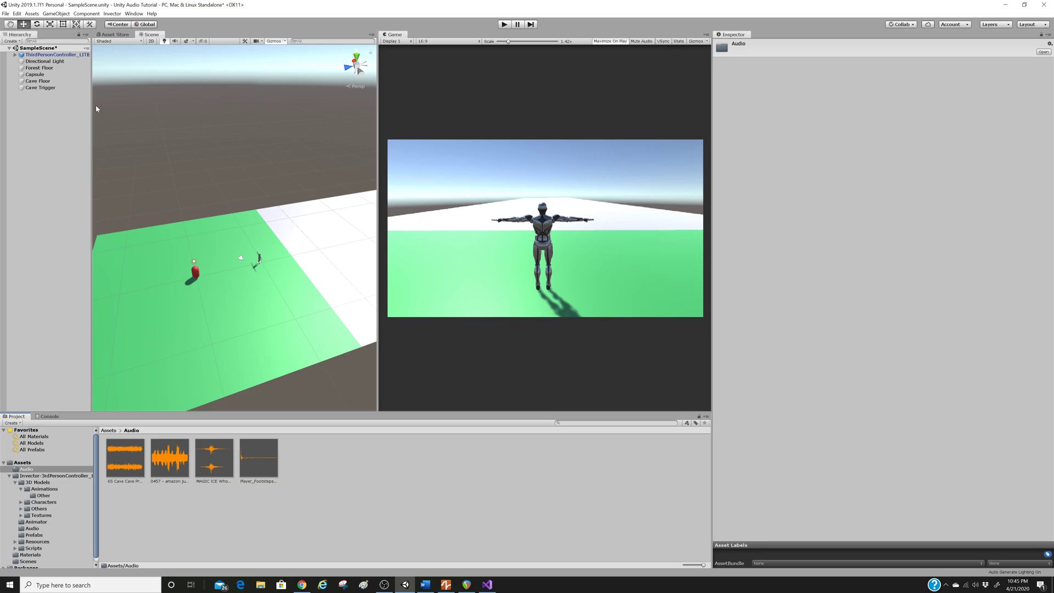
left_click(55, 54)
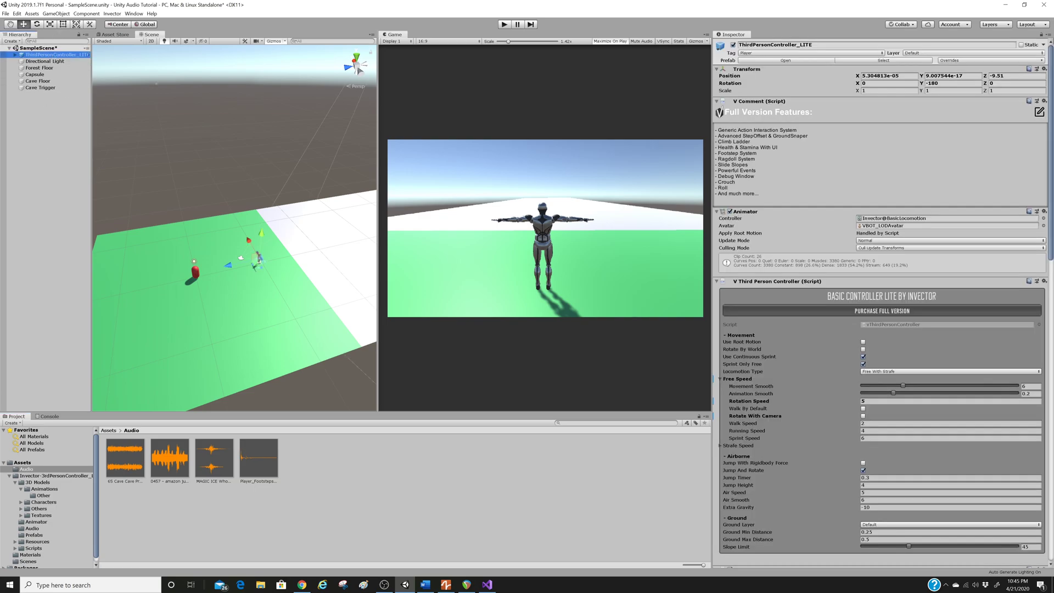
left_click(765, 235)
left_click(108, 430)
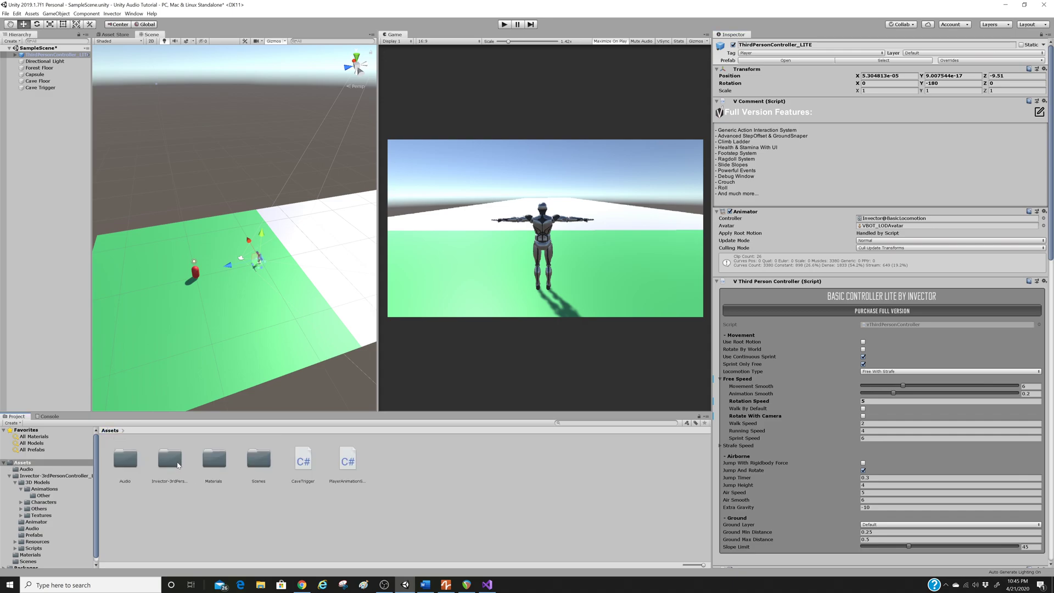
double_click(161, 454)
left_click(109, 431)
double_click(165, 467)
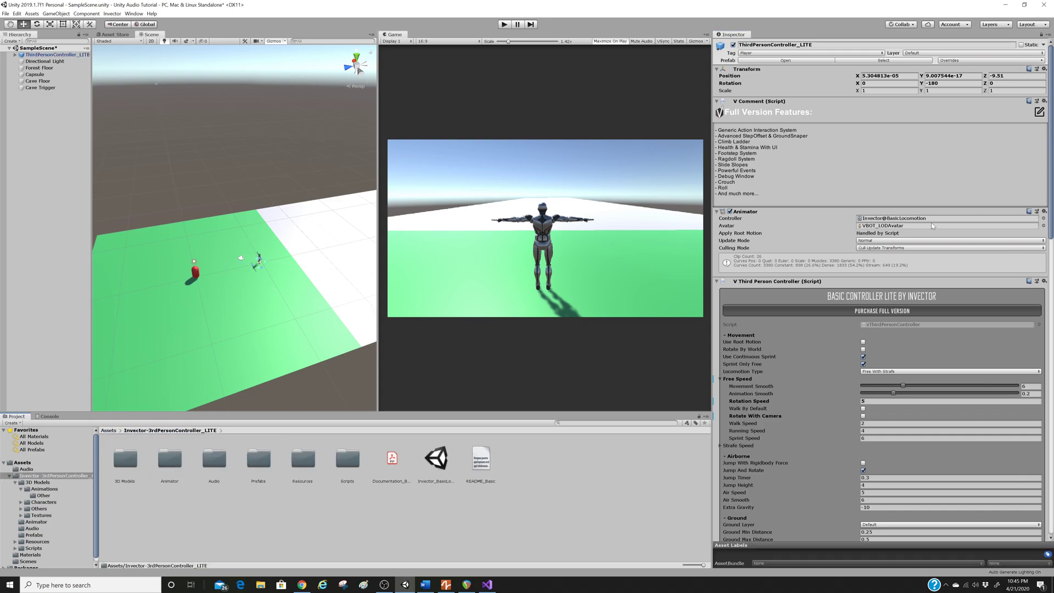
Step: Assign the Player_Footsteps clip from the Audio folder as the AudioClip of ThirdPersonController_LITE's Audio Source
scroll(914, 255, "down", 15)
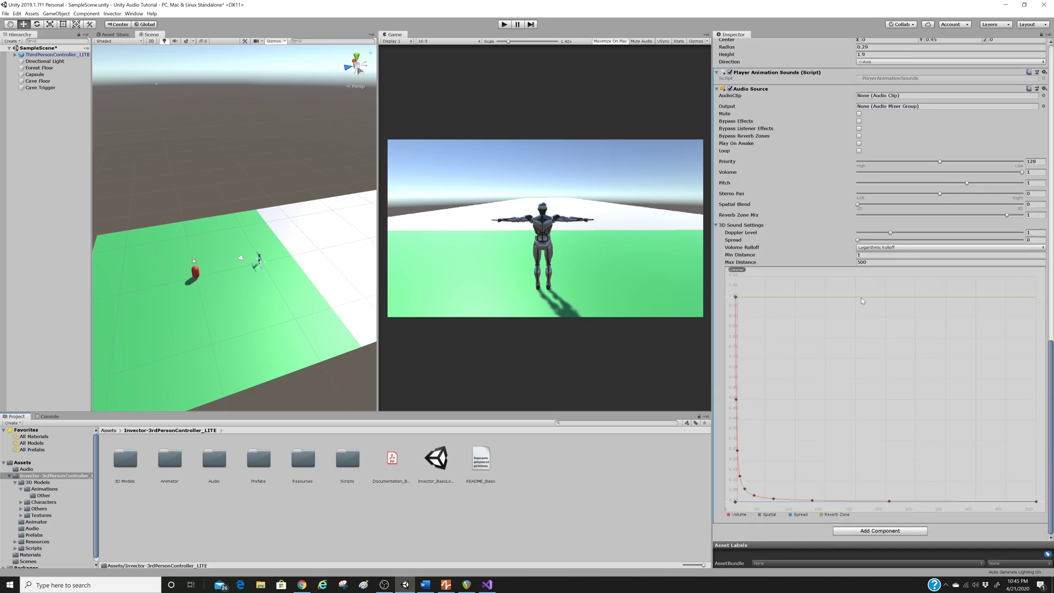
scroll(844, 272, "up", 6)
scroll(821, 160, "down", 6)
left_click(108, 430)
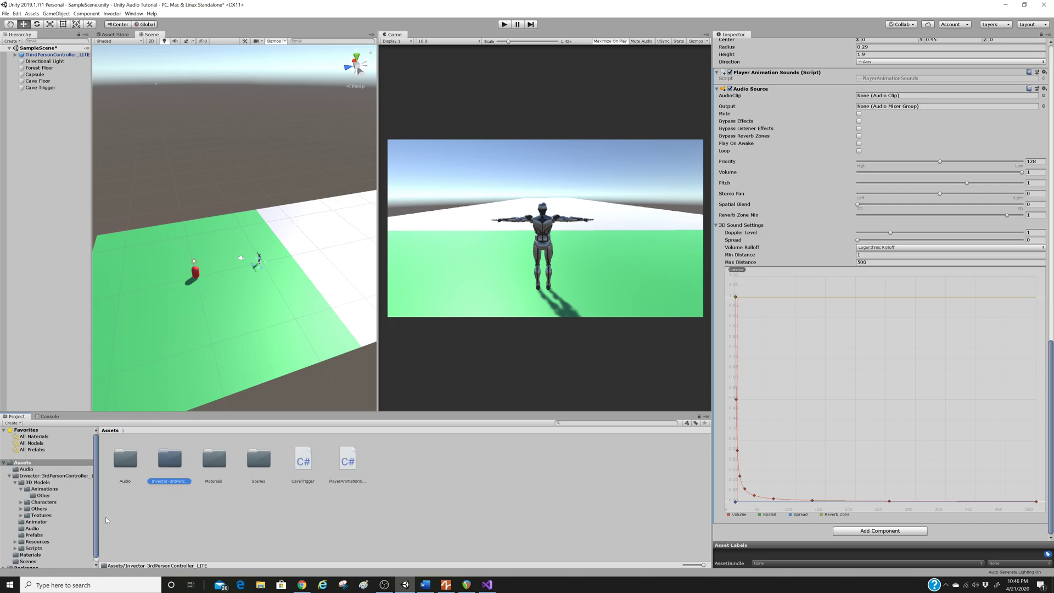
double_click(127, 461)
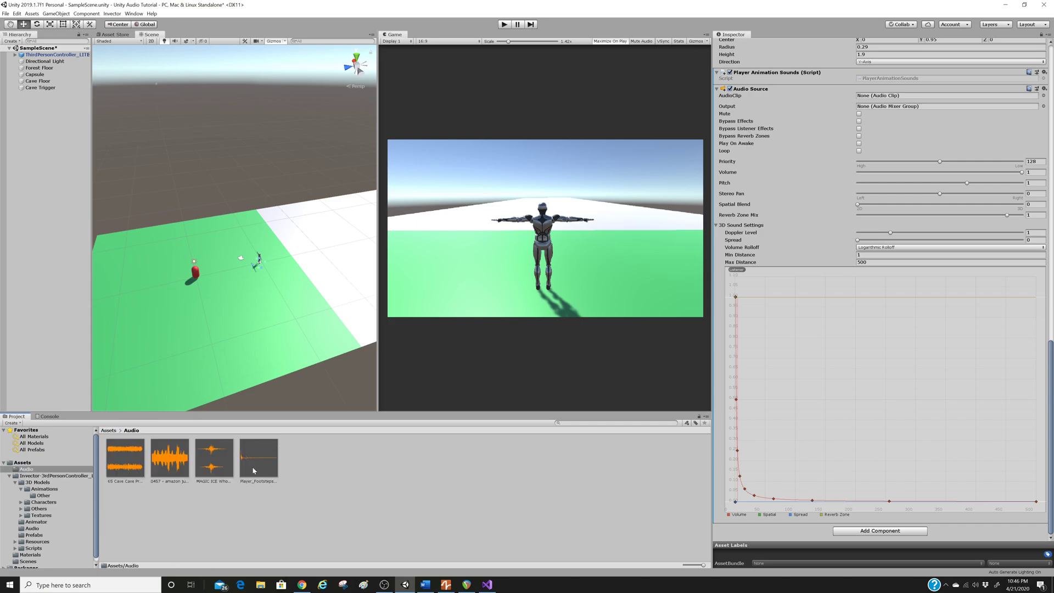
left_click_drag(259, 465, 890, 98)
Step: In Visual Studio, assign GetComponent<AudioSource>() to animationSoundPlayer inside the Start method and save the script
left_click(487, 583)
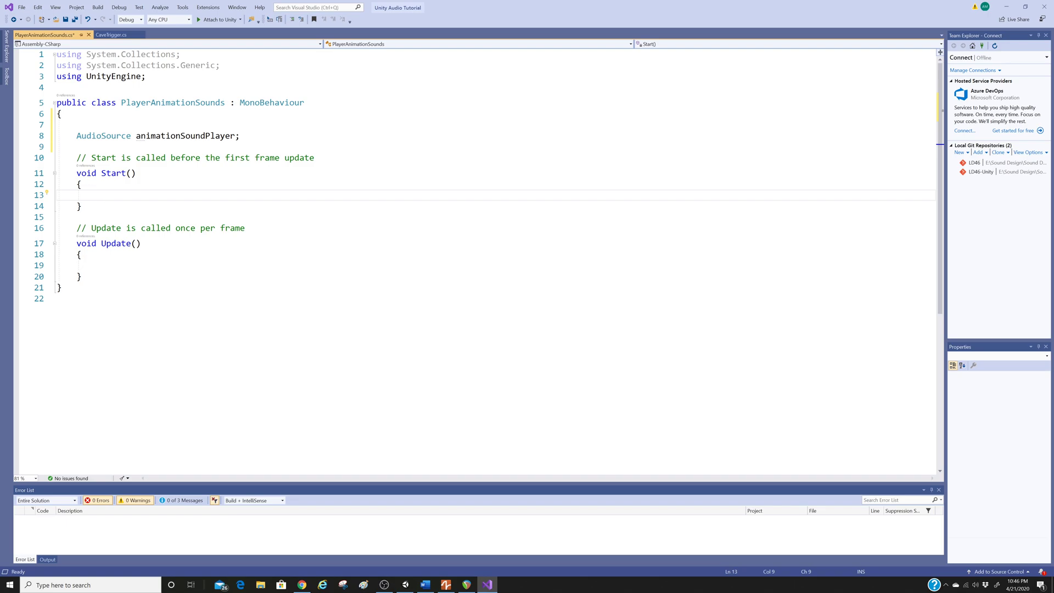
type("animationSoundPlayer")
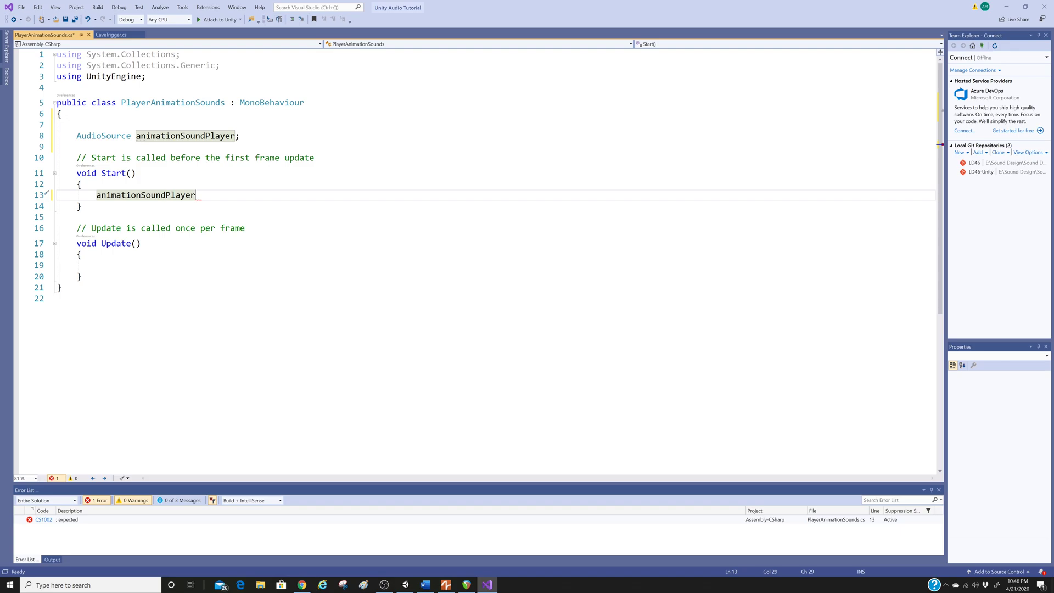
type("= ")
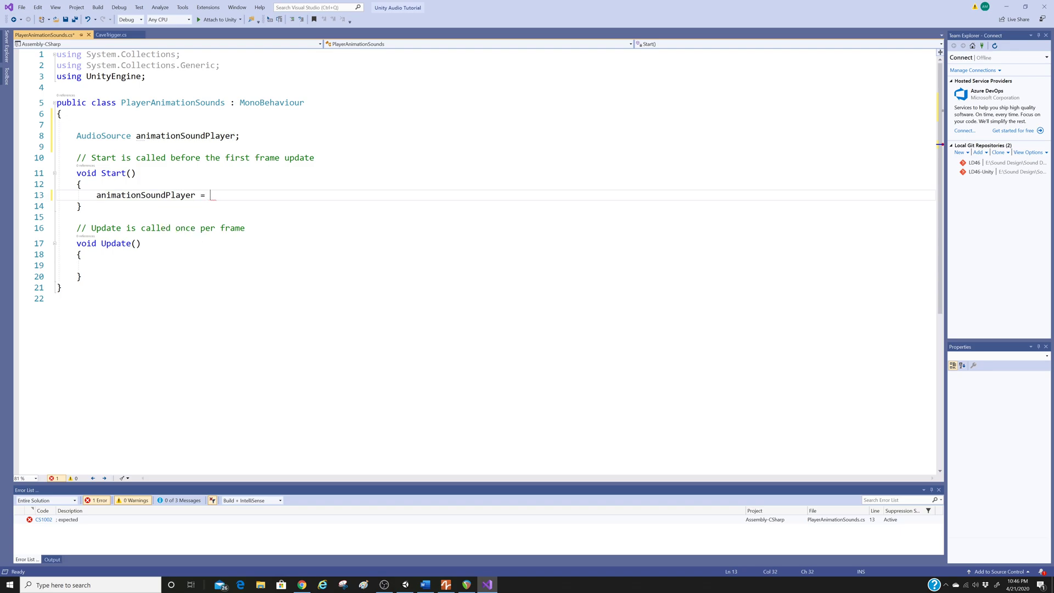
type("GetComponent")
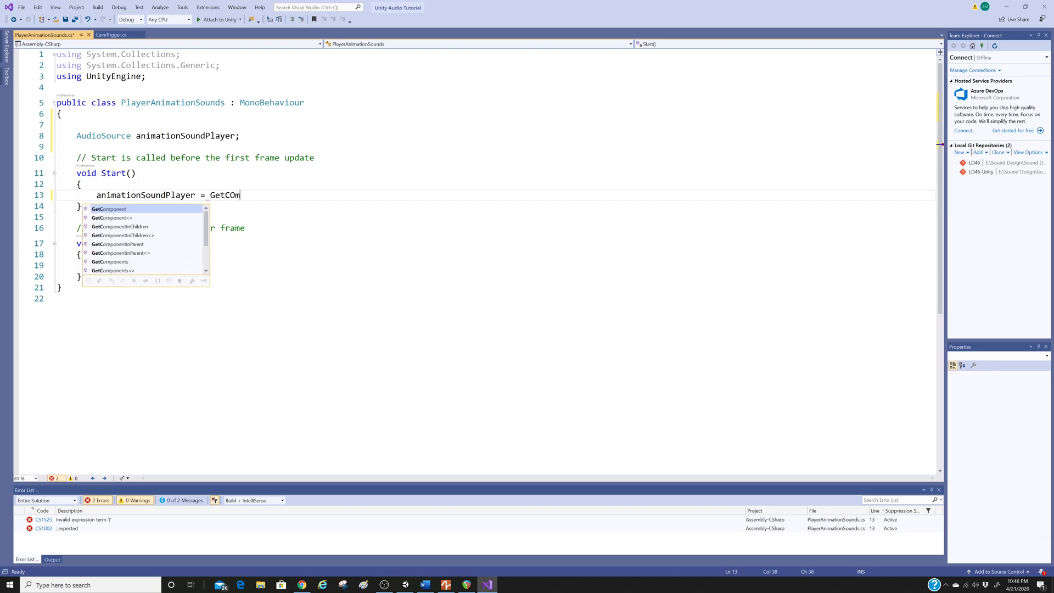
type("<AudioS>")
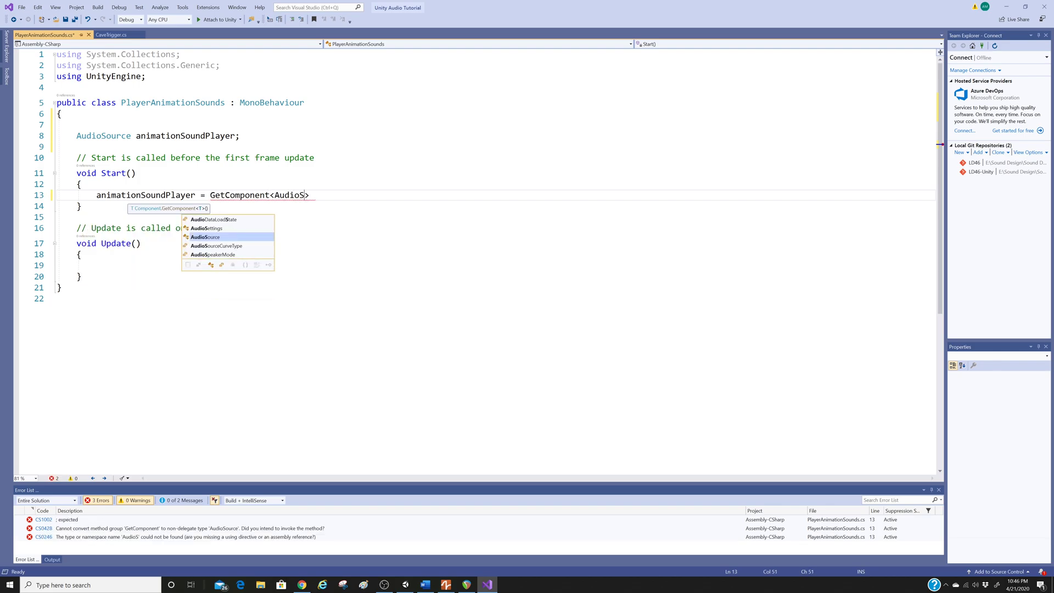
key("Tab")
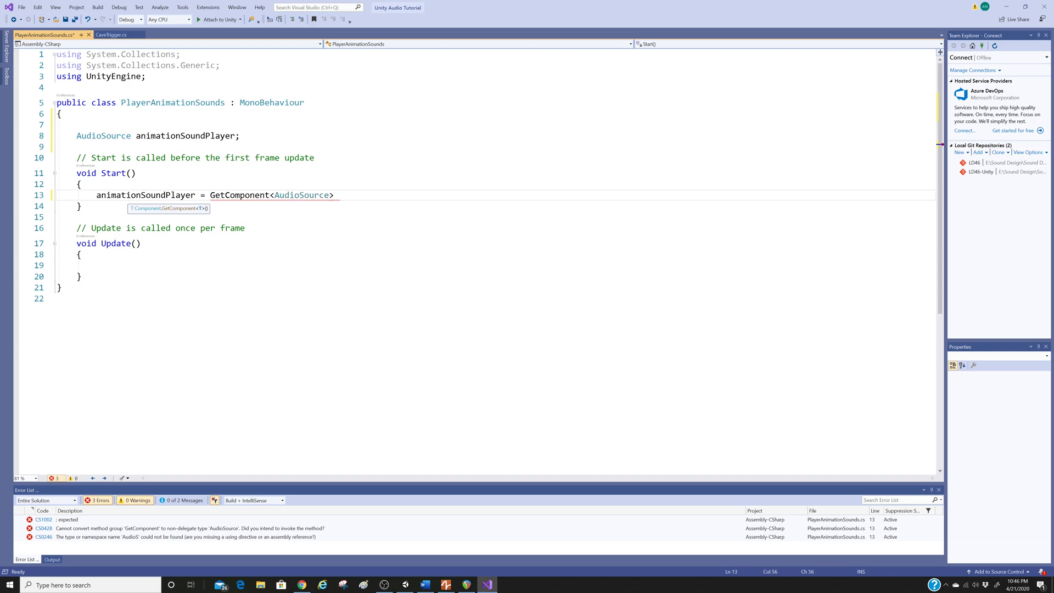
type(">();")
key("ctrl+s")
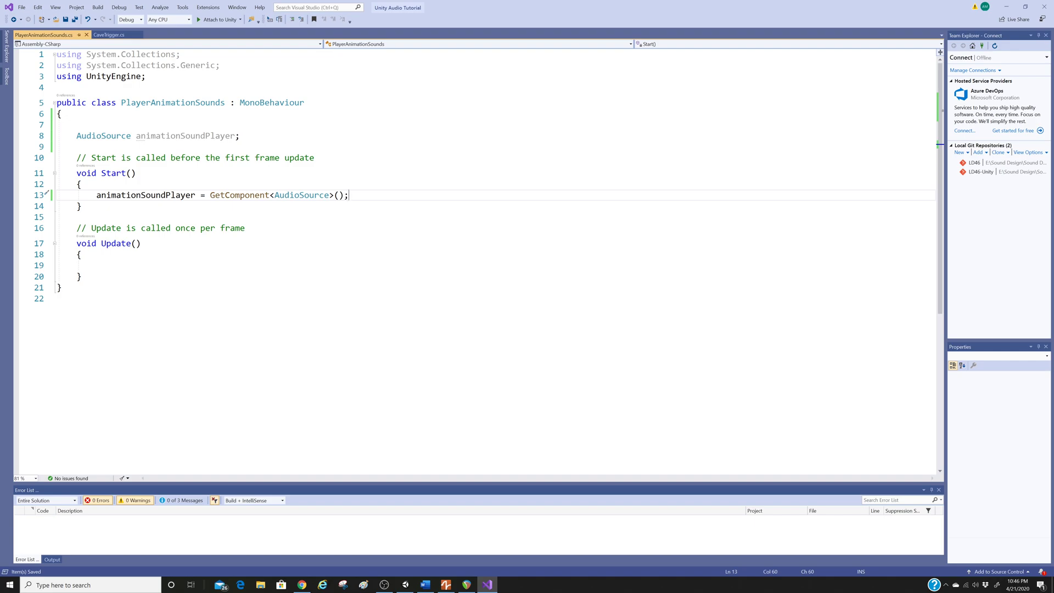
left_click_drag(76, 136, 132, 138)
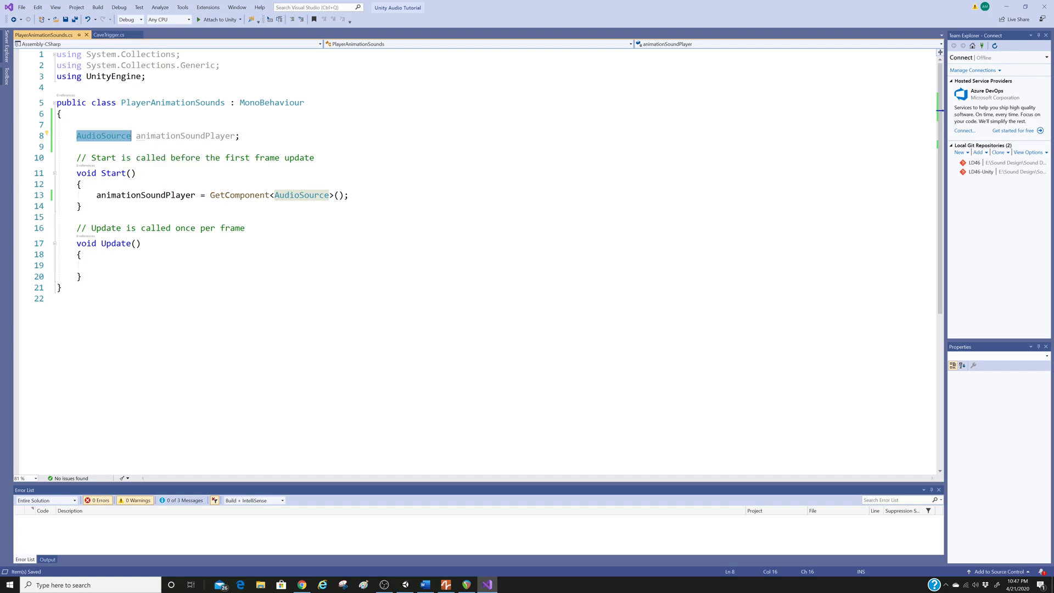
left_click_drag(136, 136, 234, 136)
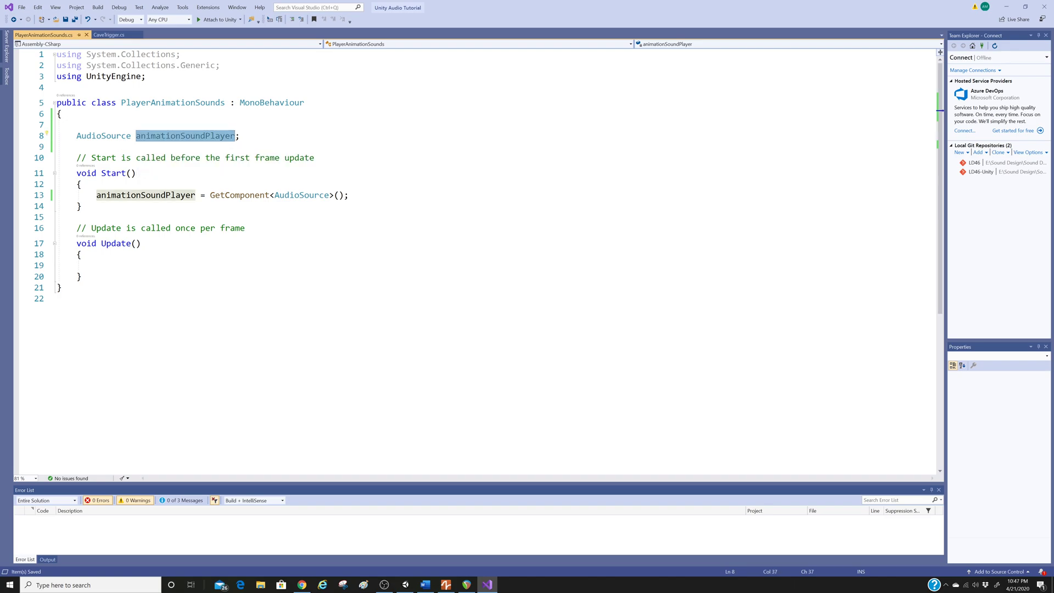
left_click(240, 136)
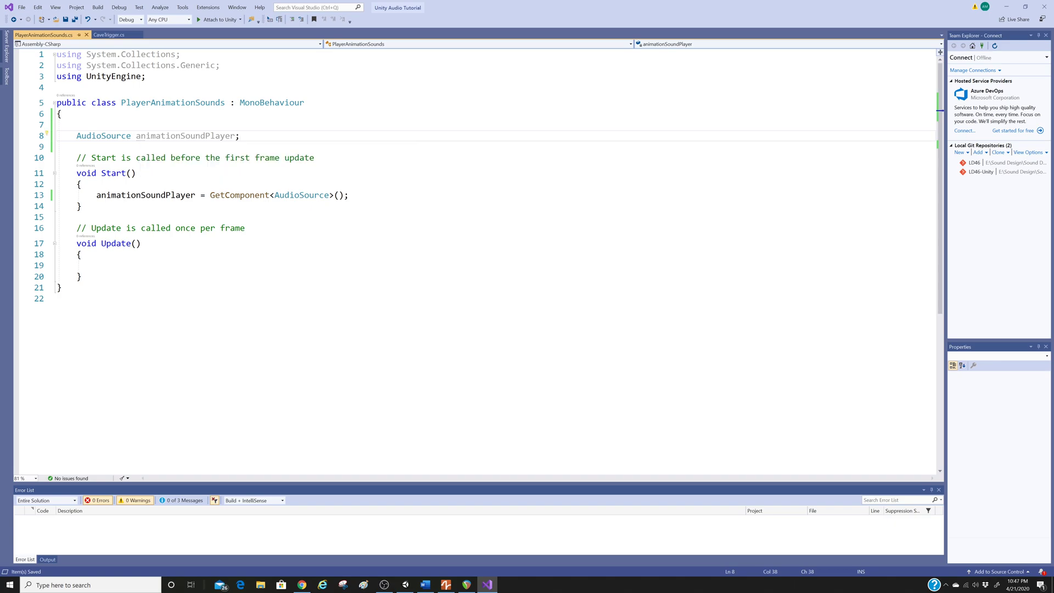
Step: Review the Start method in PlayerAnimationSounds, examining the animationSoundPlayer variable and its GetComponent assignment
left_click_drag(76, 173, 136, 172)
left_click(136, 173)
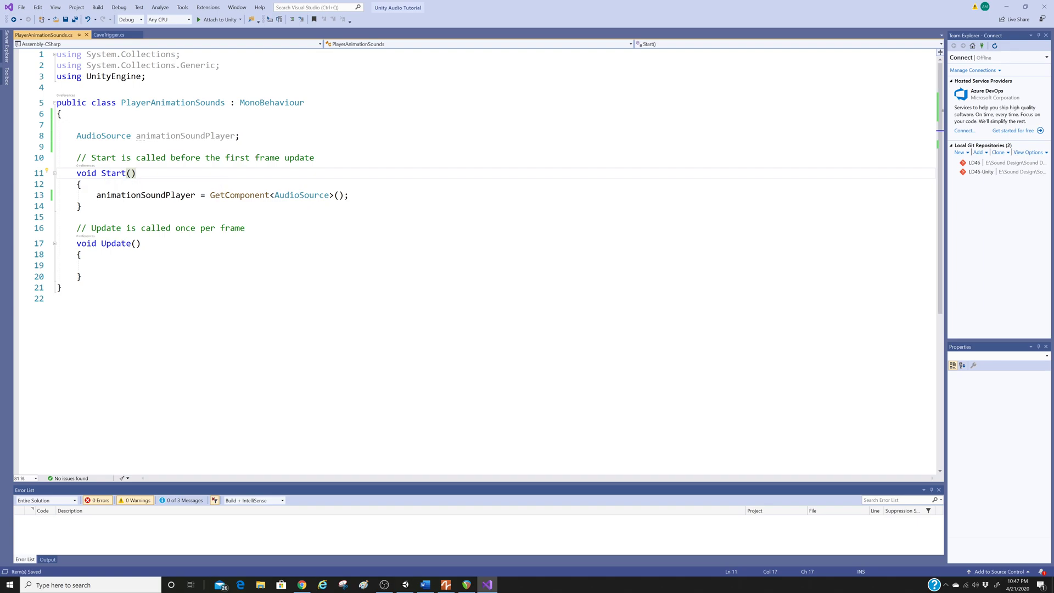
left_click_drag(97, 195, 196, 195)
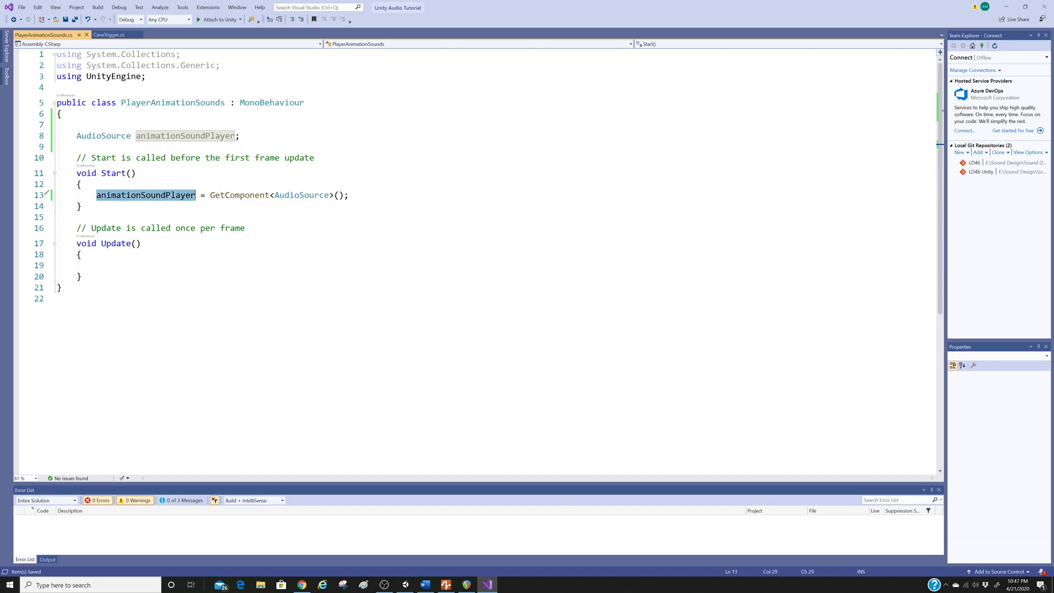
left_click(82, 205)
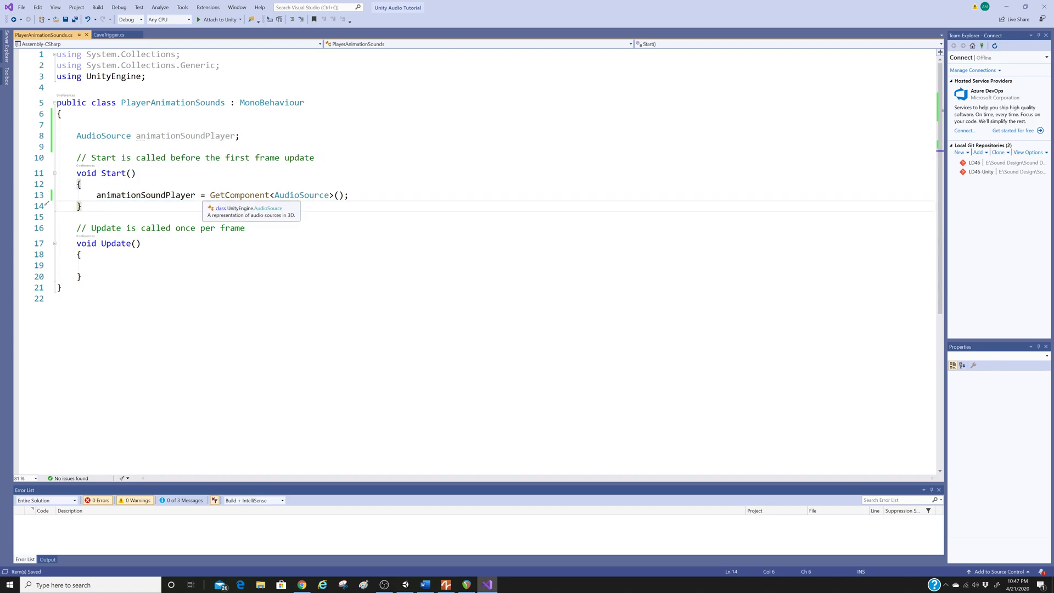
left_click(209, 195)
key("shift+Right")
key("shift+Right")
key("shift+Right")
key("shift+Right")
key("shift+Right")
key("shift+Right")
key("shift+Right")
key("shift+Right")
key("shift+Right")
key("shift+Right")
key("shift+Right")
key("shift+Right")
key("shift+Right")
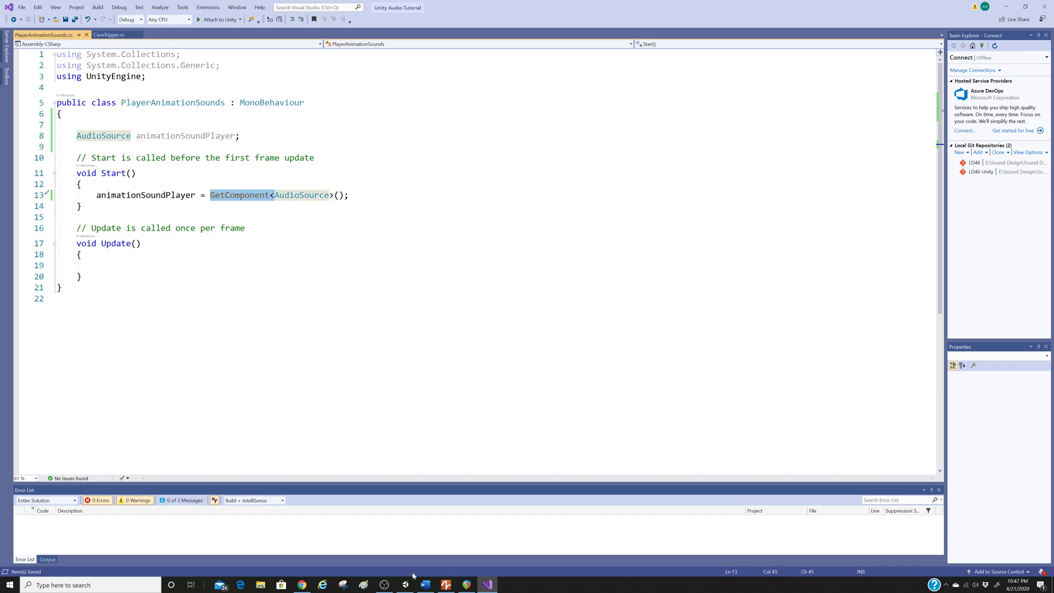
Step: Switch to Unity to examine ThirdPersonController_LITE's Audio Source, and return to Visual Studio to compare the AudioSource type in the Start method
left_click(406, 583)
scroll(873, 319, "down", 10)
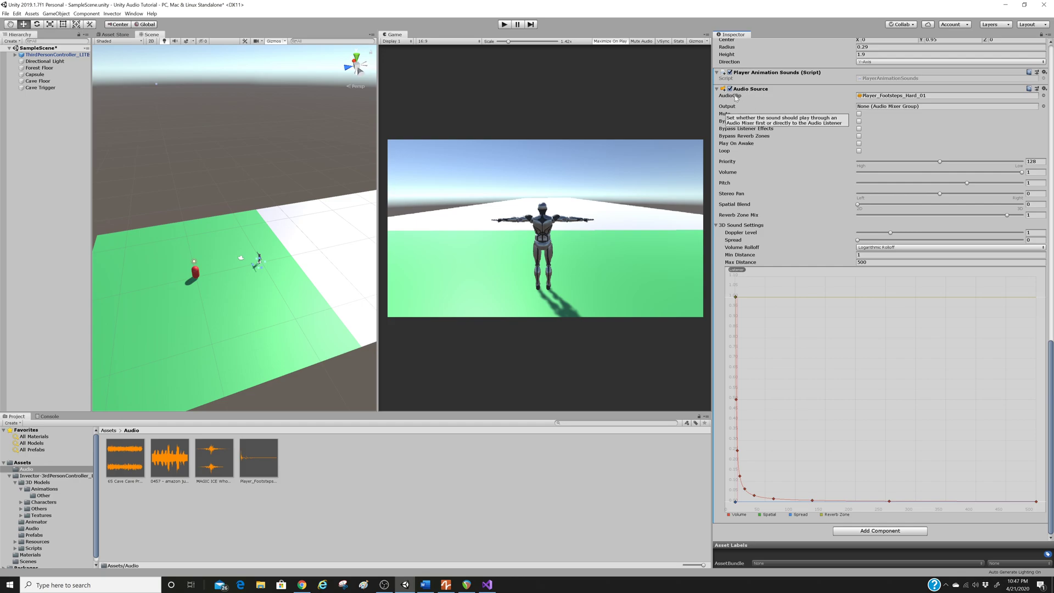
left_click(487, 585)
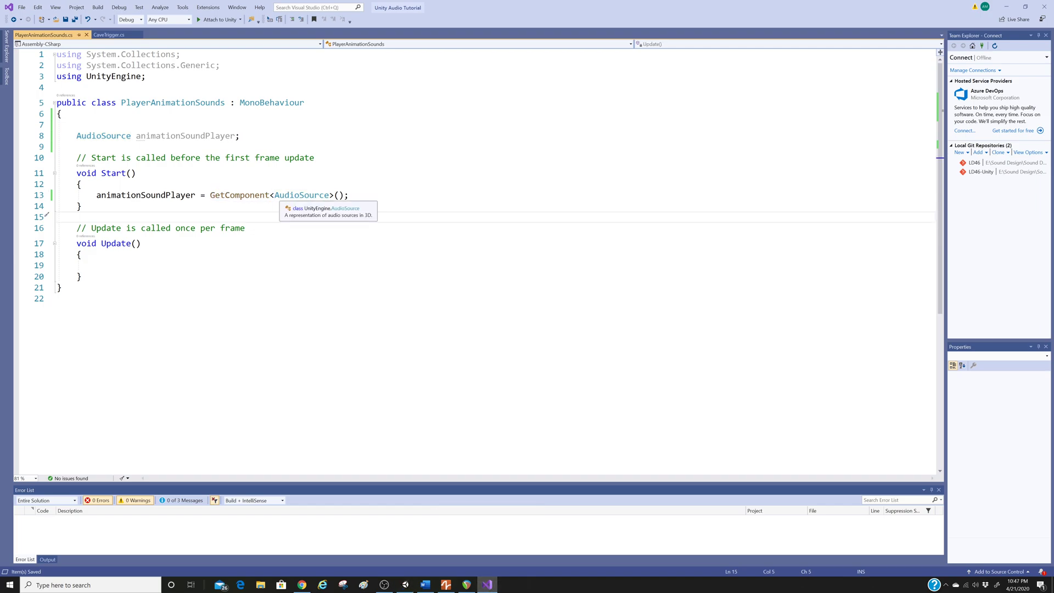
left_click_drag(274, 195, 329, 195)
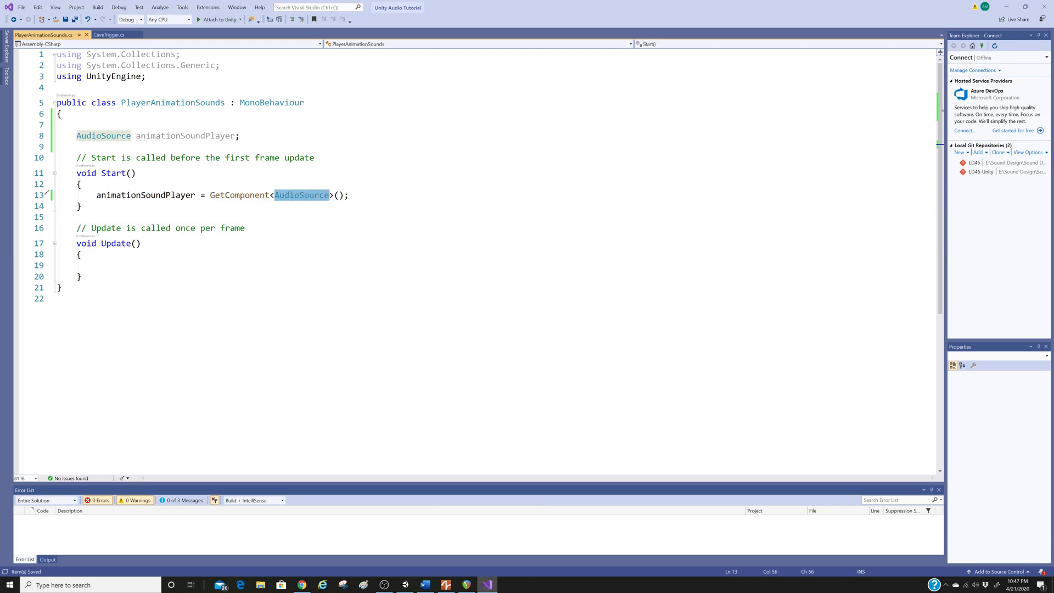
Step: Insert blank lines between the end of the Update method and the class's closing brace
key("Down")
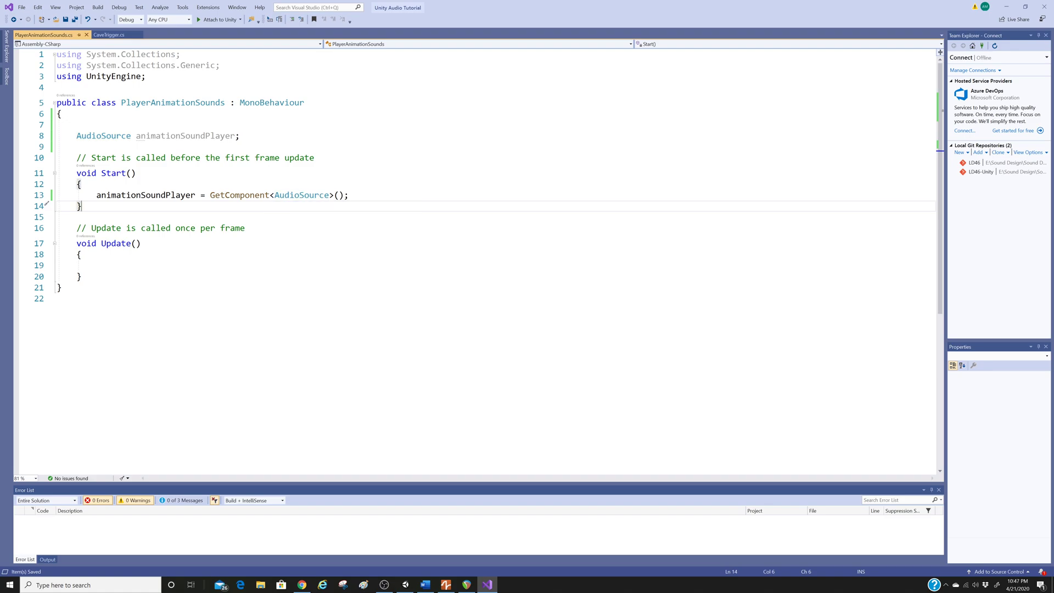
key("Down")
key("Down")
key("Down")
key("Down")
key("Down")
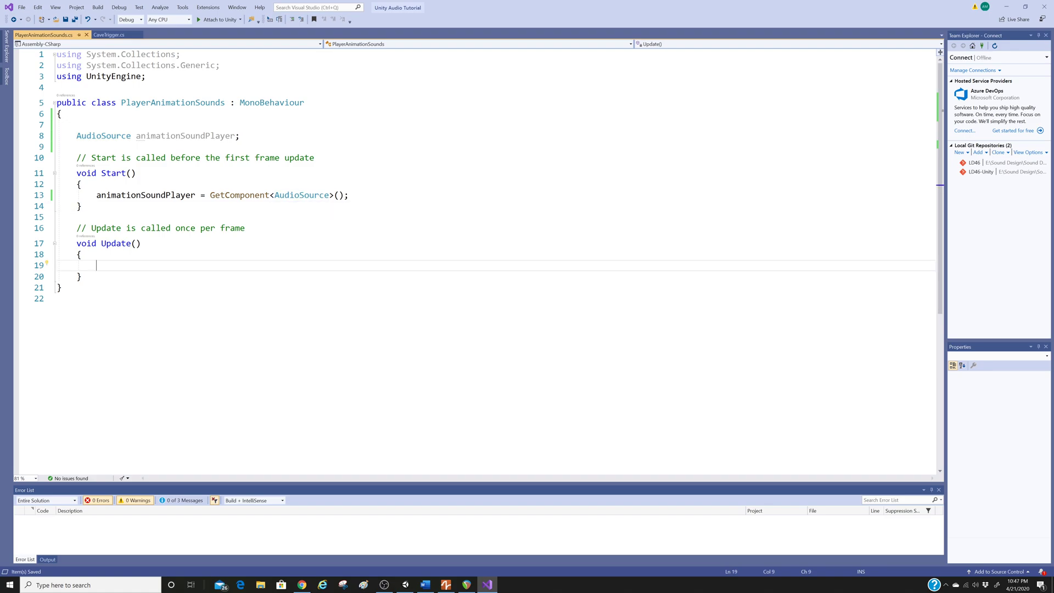
key("Down")
key("Return")
key("Return")
key("Return")
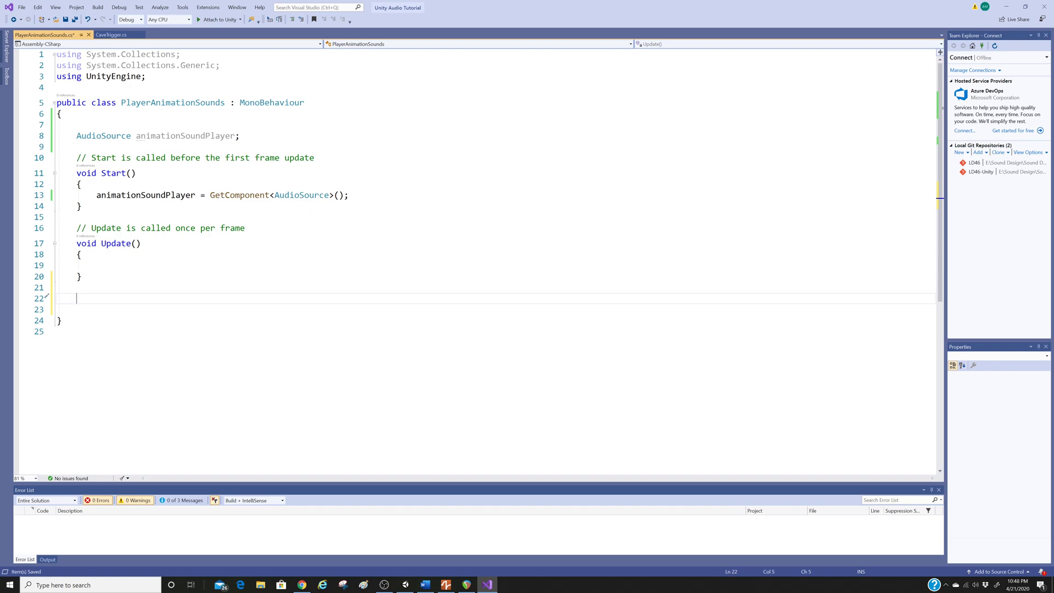
Step: Examine the structure of the Start and Update methods, including their braces and bodies
left_click_drag(76, 173, 83, 206)
left_click(83, 205)
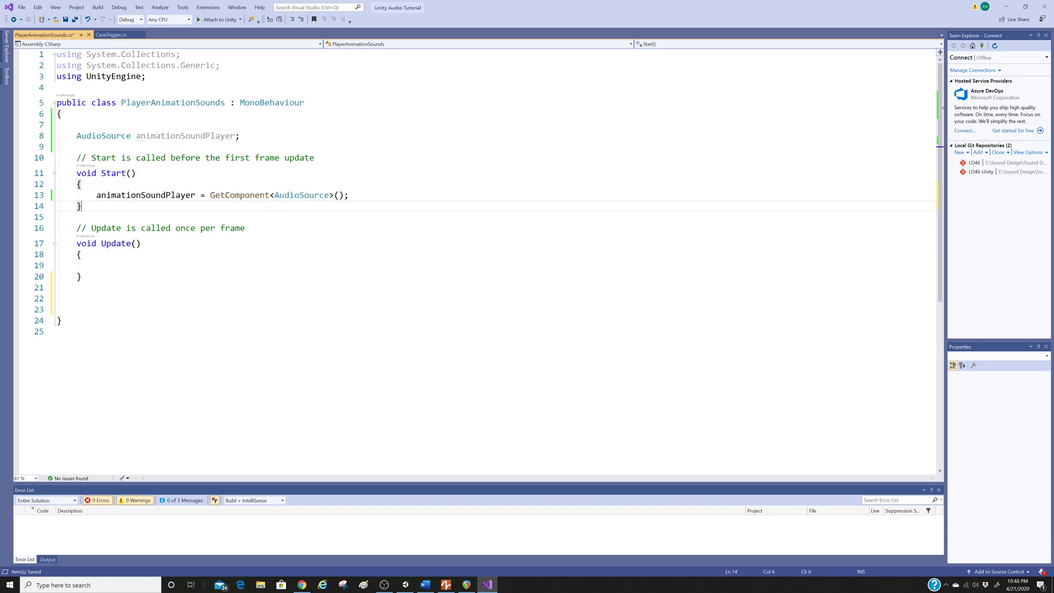
left_click_drag(76, 244, 83, 276)
left_click(82, 276)
left_click(82, 254)
left_click(97, 265)
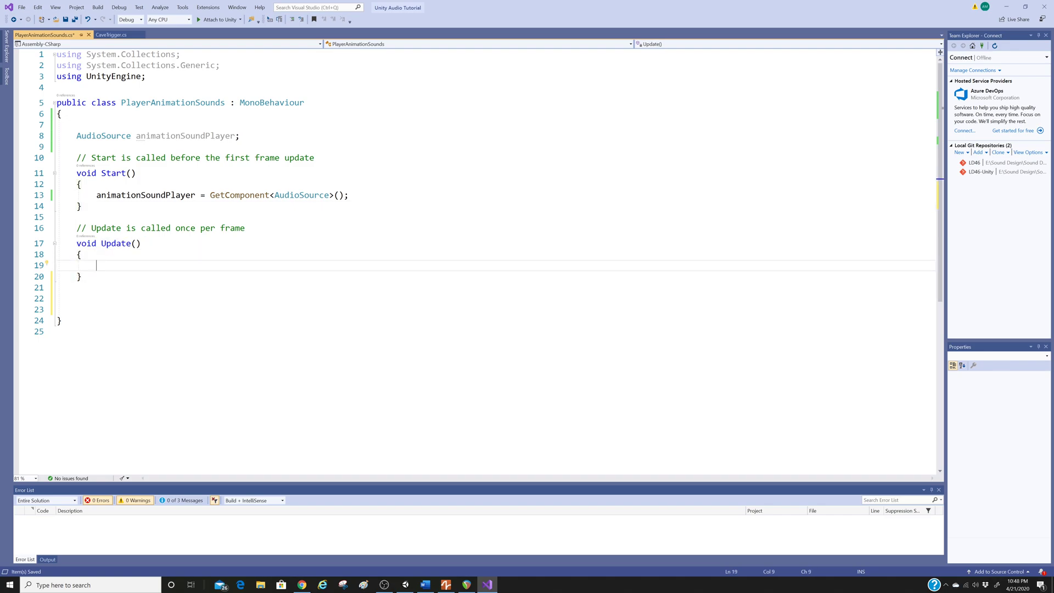
left_click(77, 298)
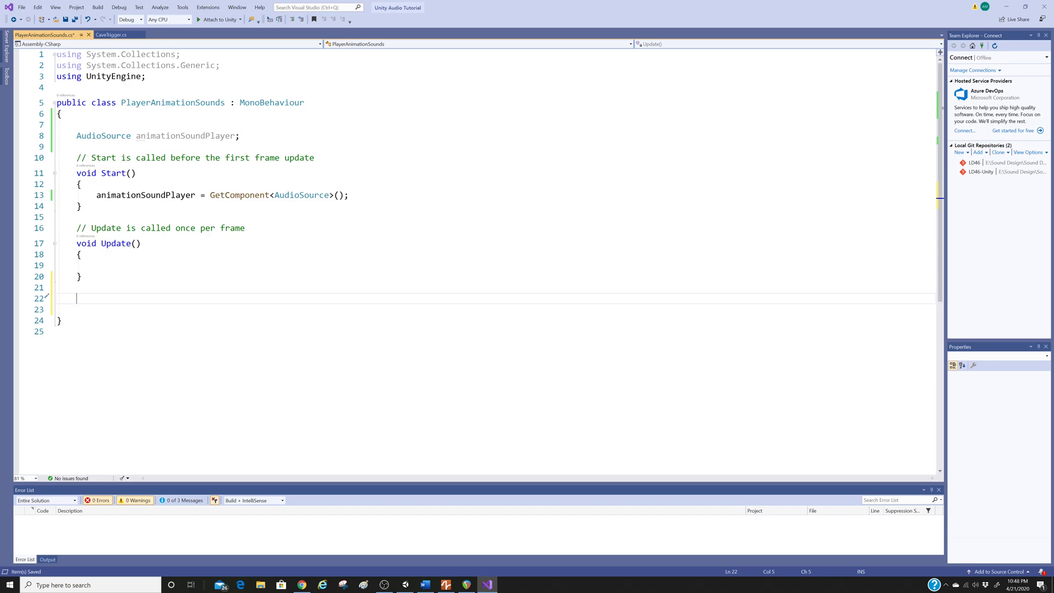
left_click_drag(76, 244, 81, 276)
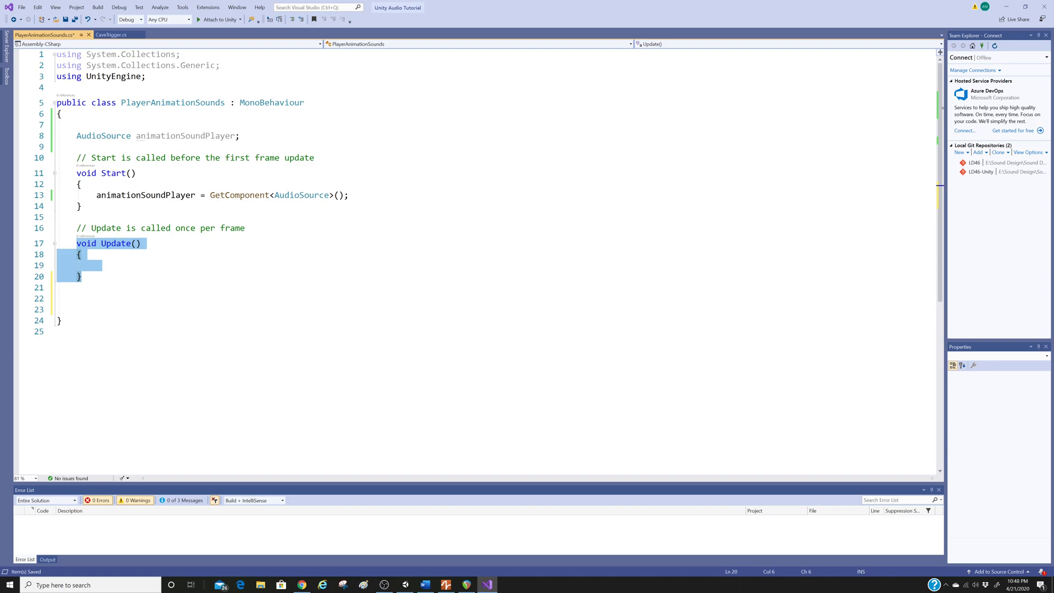
left_click(97, 265)
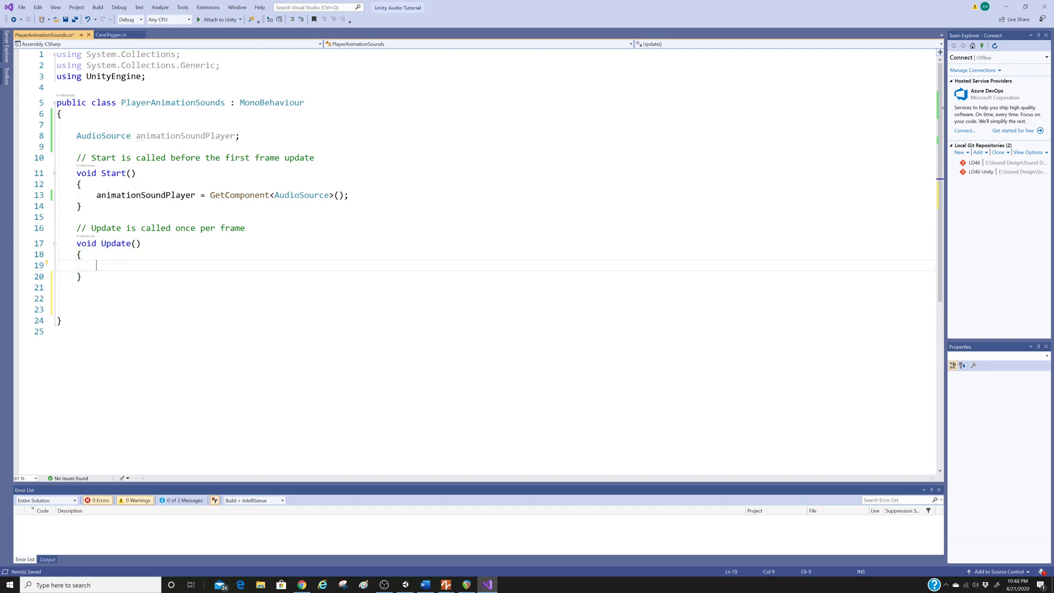
Step: Declare an empty private void PlayerFootstepSound() method below the Update method
left_click(77, 298)
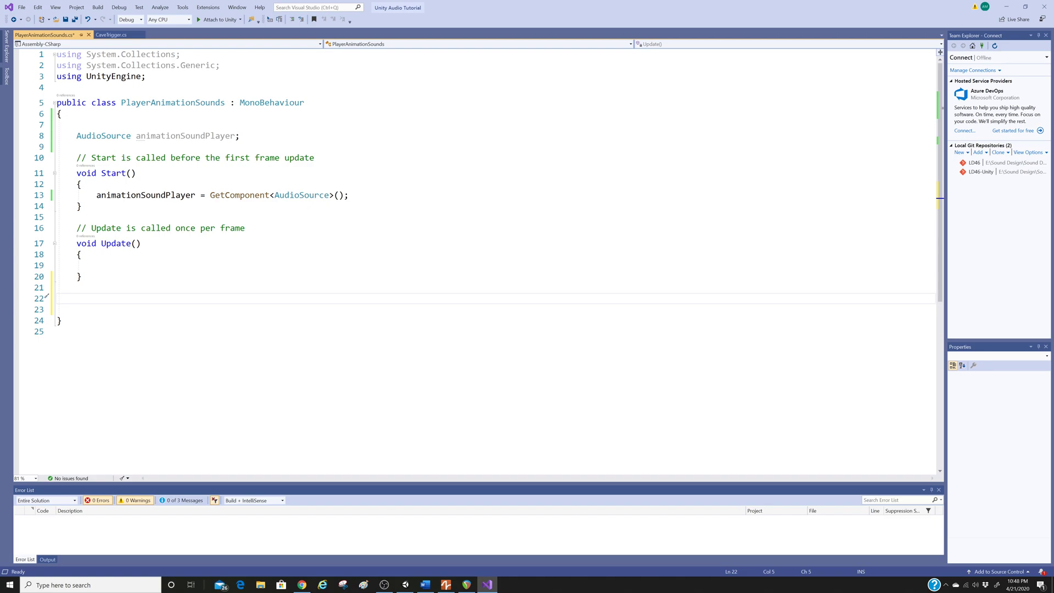
type("priv")
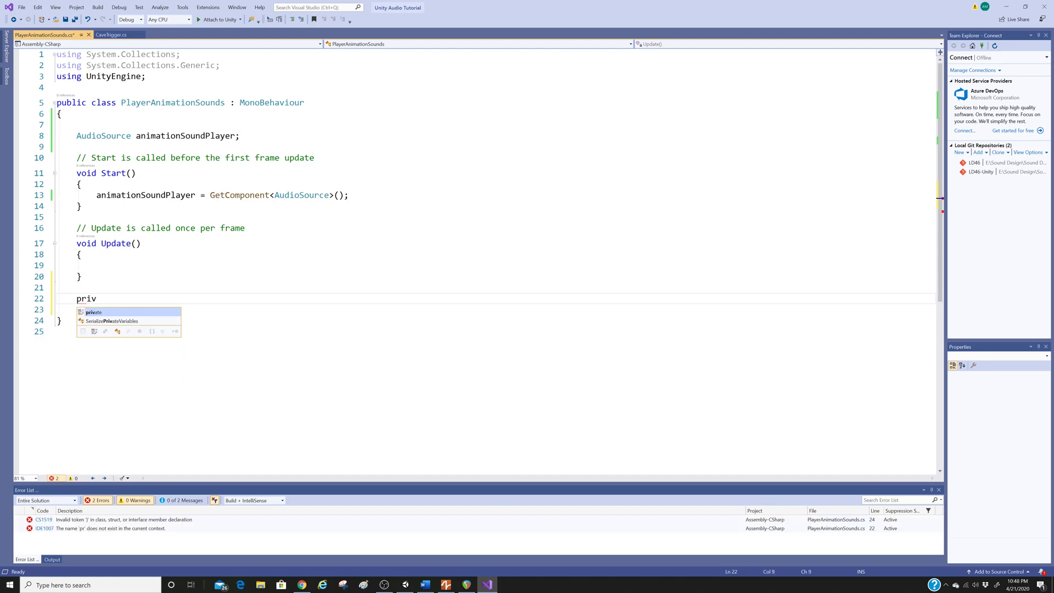
key("Tab")
type("void")
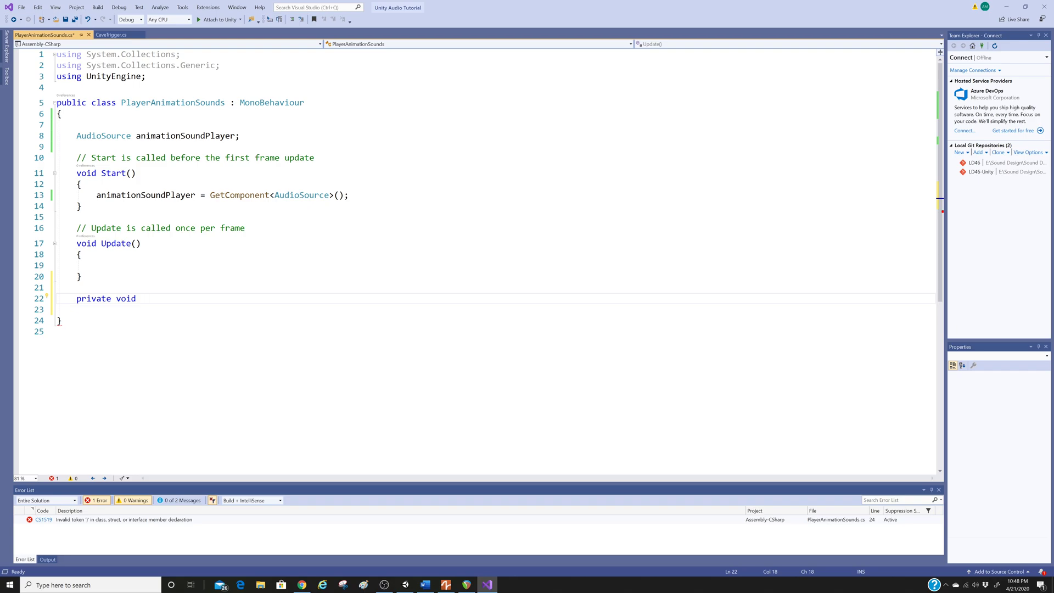
type("Playe")
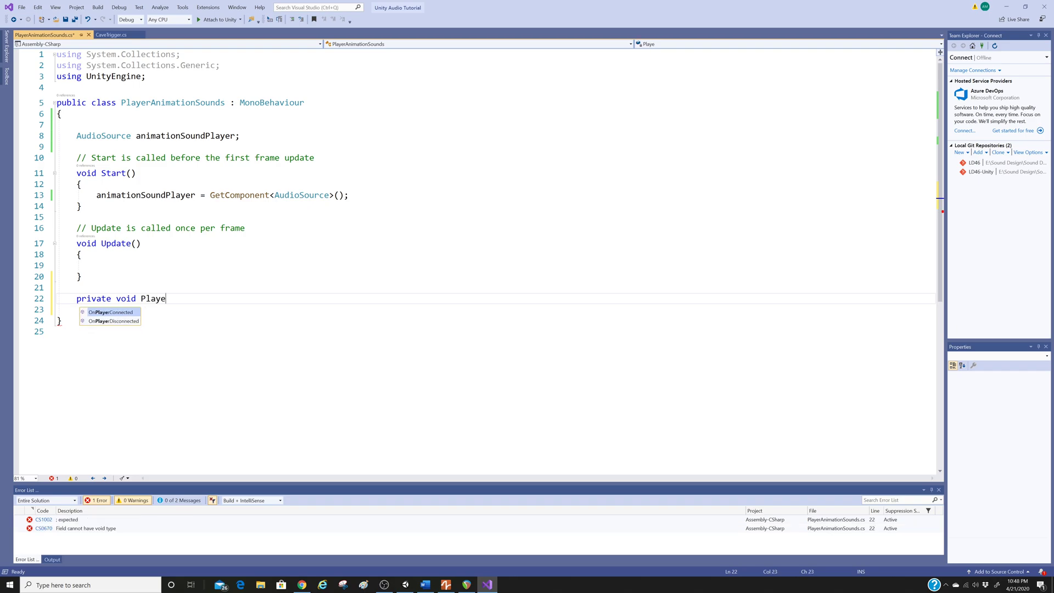
type("rFootst")
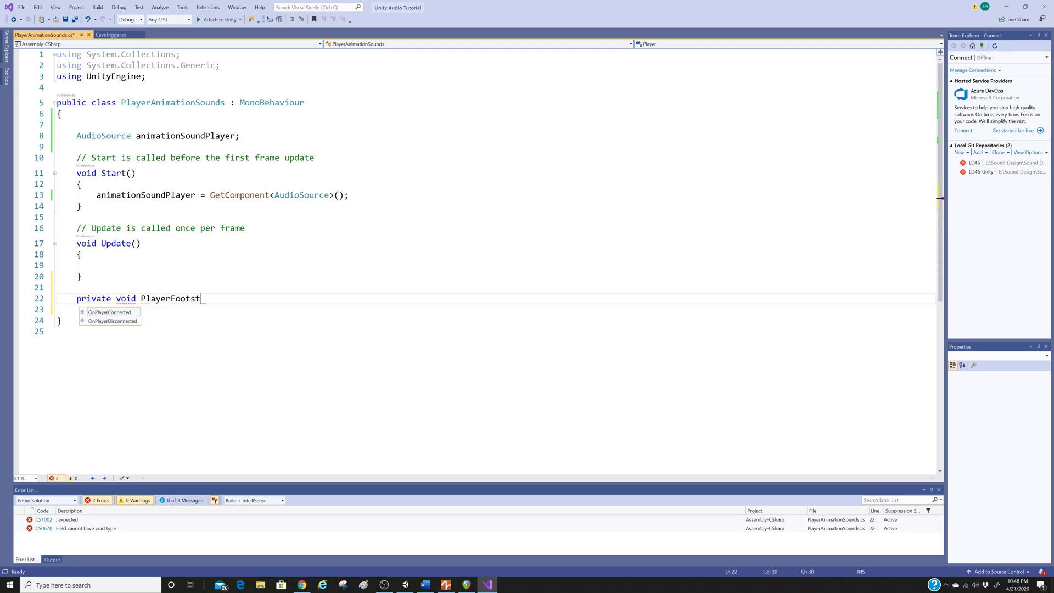
type("epSound")
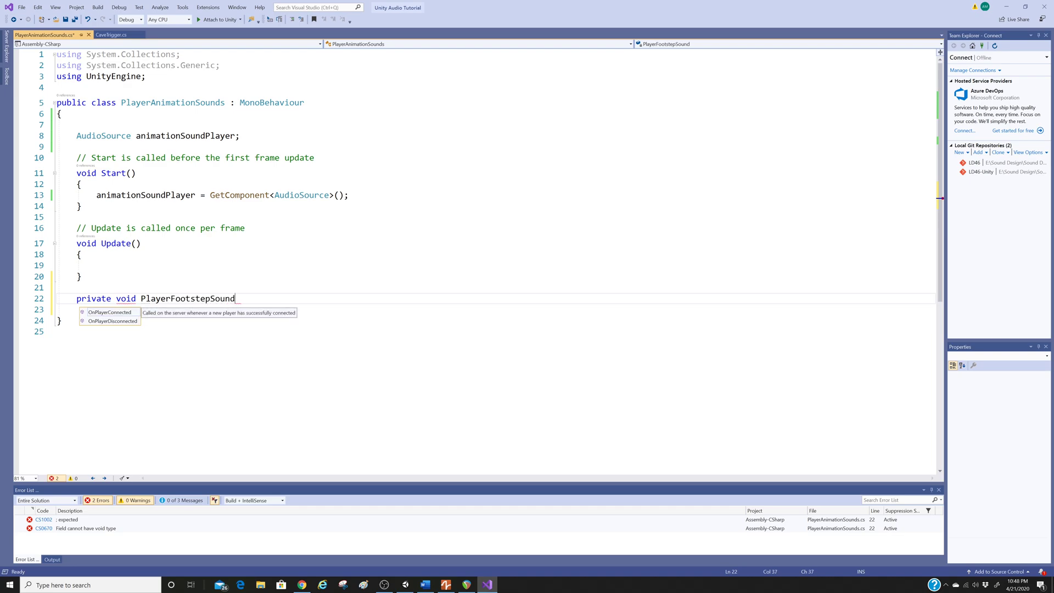
type("(")
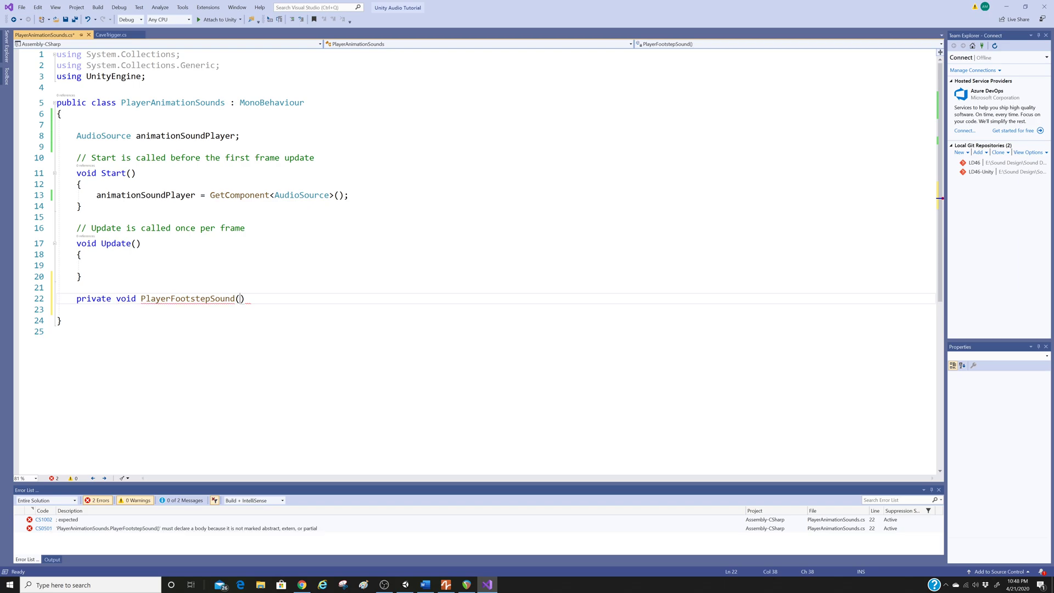
type(") {")
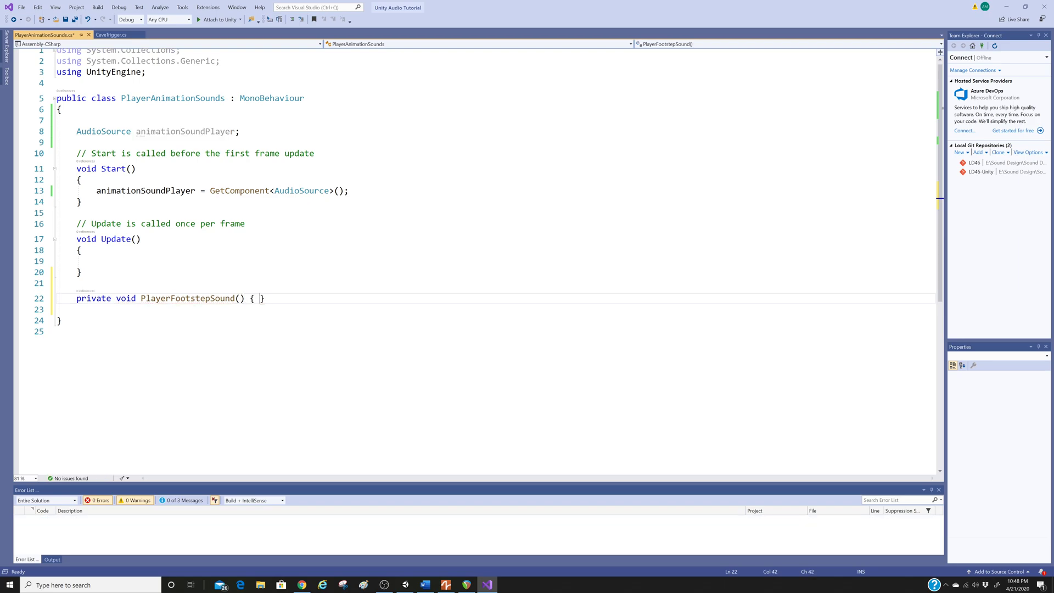
key("Return")
left_click(83, 331)
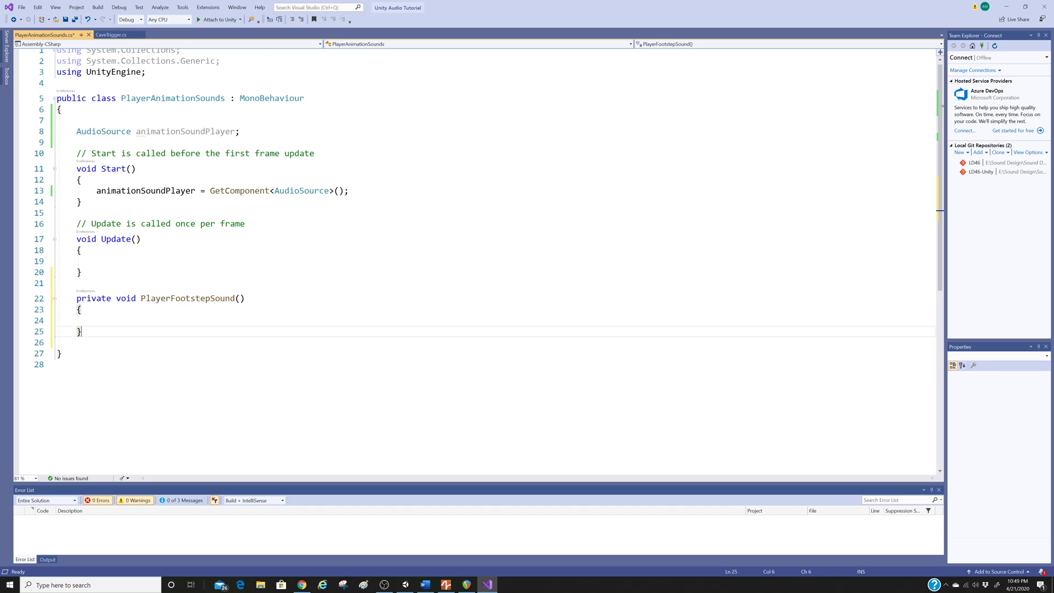
Step: Review the PlayerFootstepSound declaration, check the character's Audio Source in Unity, and return to the script in Visual Studio
left_click_drag(76, 298, 245, 298)
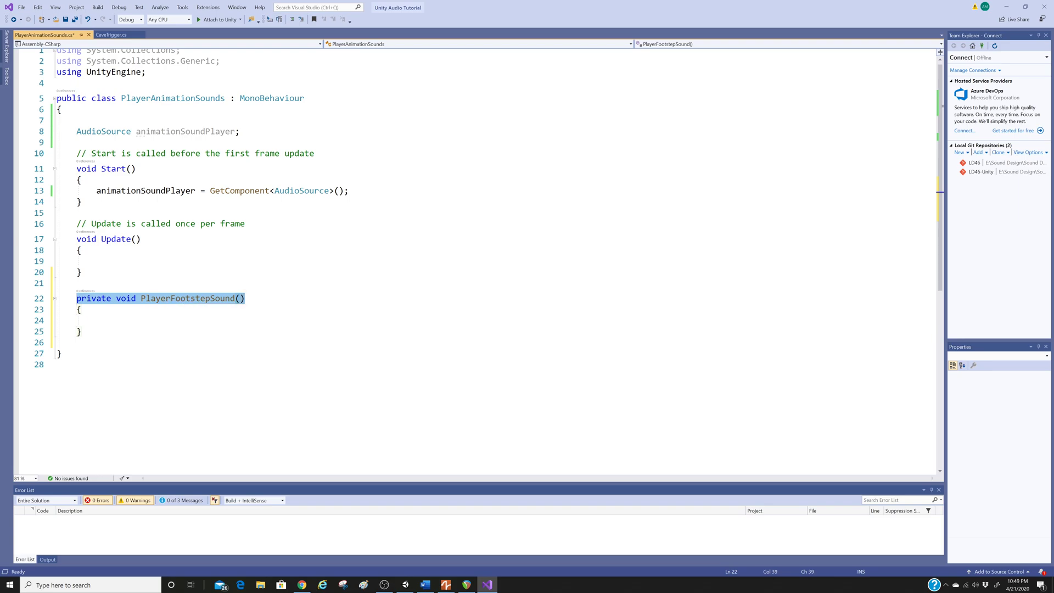
left_click(97, 320)
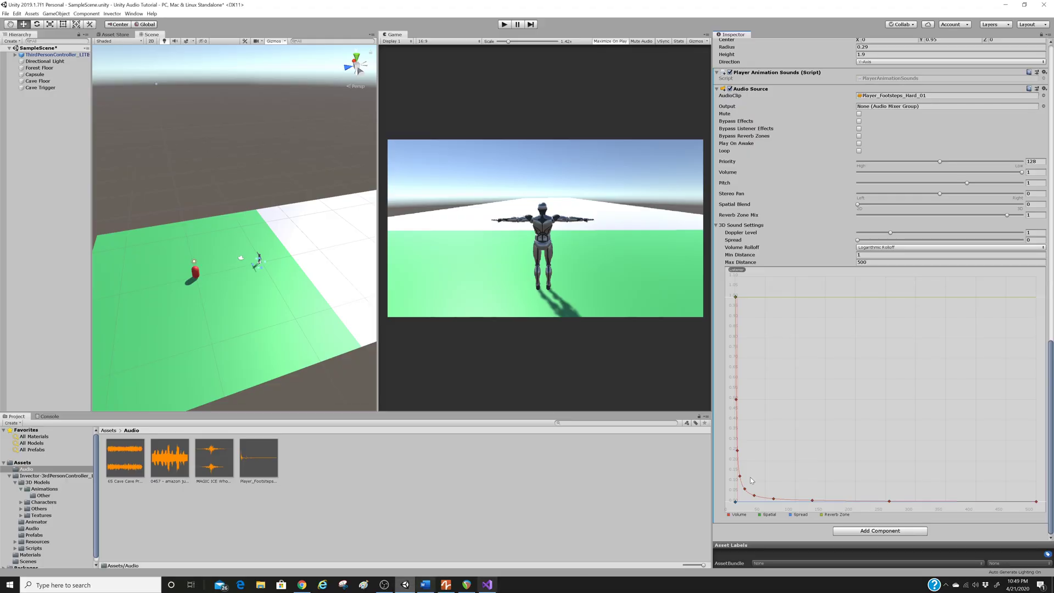
left_click(405, 584)
scroll(867, 214, "up", 3)
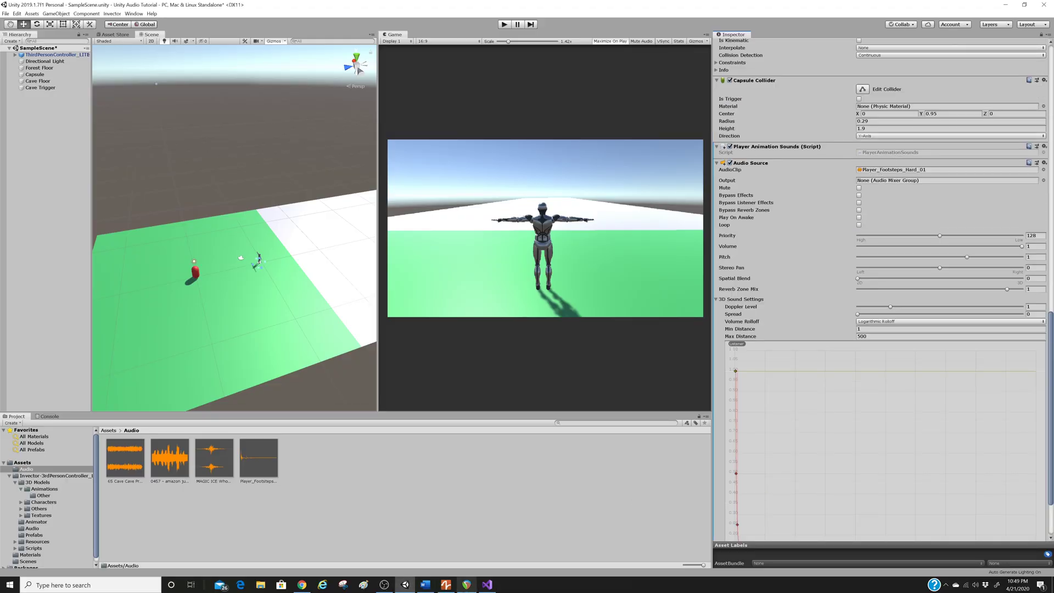
left_click(486, 584)
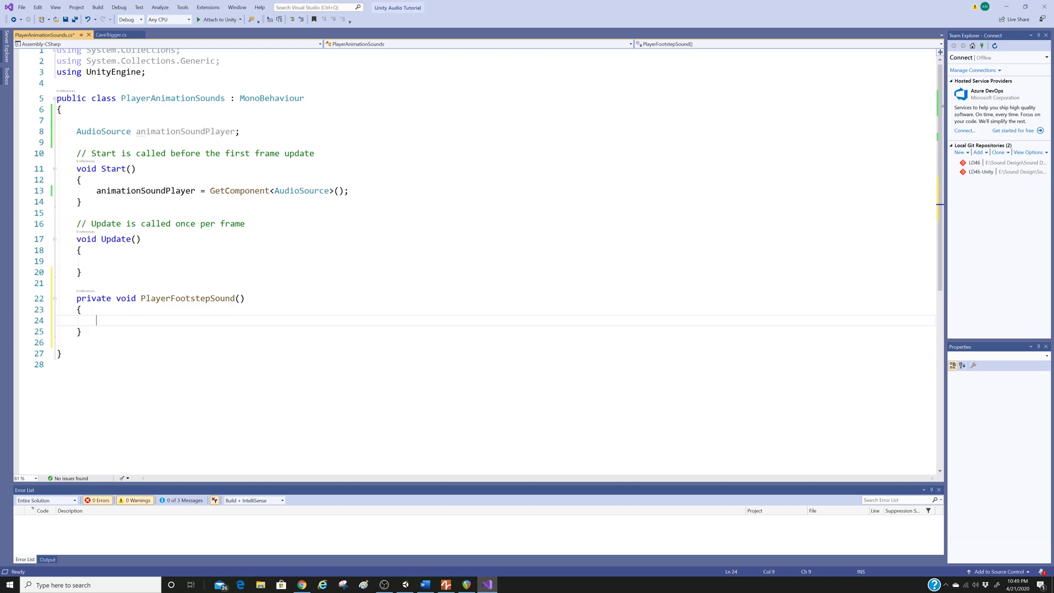
type("AudioSource")
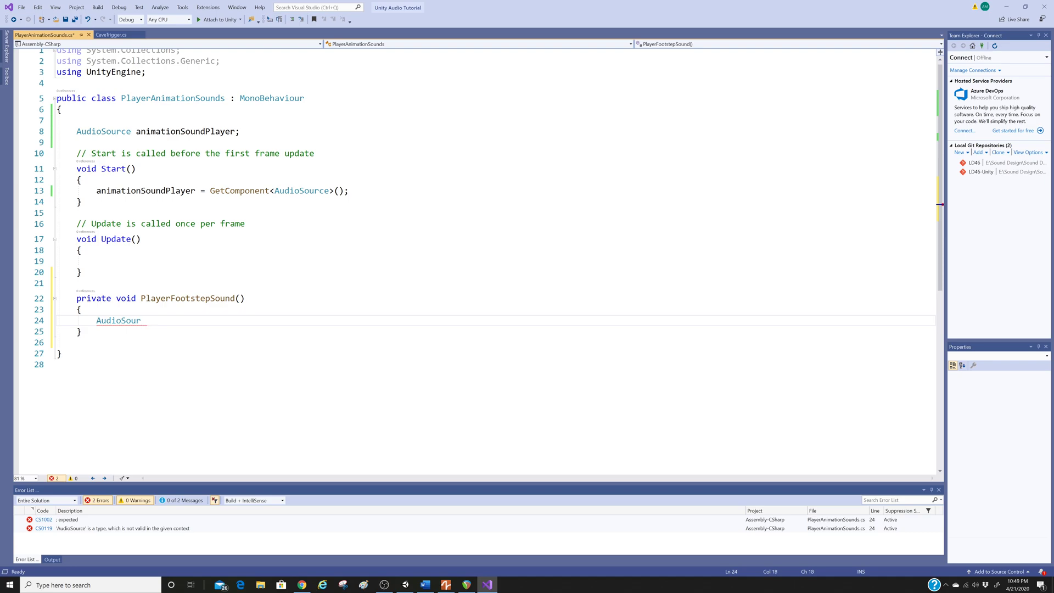
key("BackSpace")
key("BackSpace")
key("BackSpace")
key("BackSpace")
key("BackSpace")
key("BackSpace")
key("BackSpace")
key("BackSpace")
key("BackSpace")
key("BackSpace")
key("BackSpace")
Step: Call animationSoundPlayer.Play(); inside the PlayerFootstepSound method and save the script
type("animationSoundPlayer.play")
key("Tab")
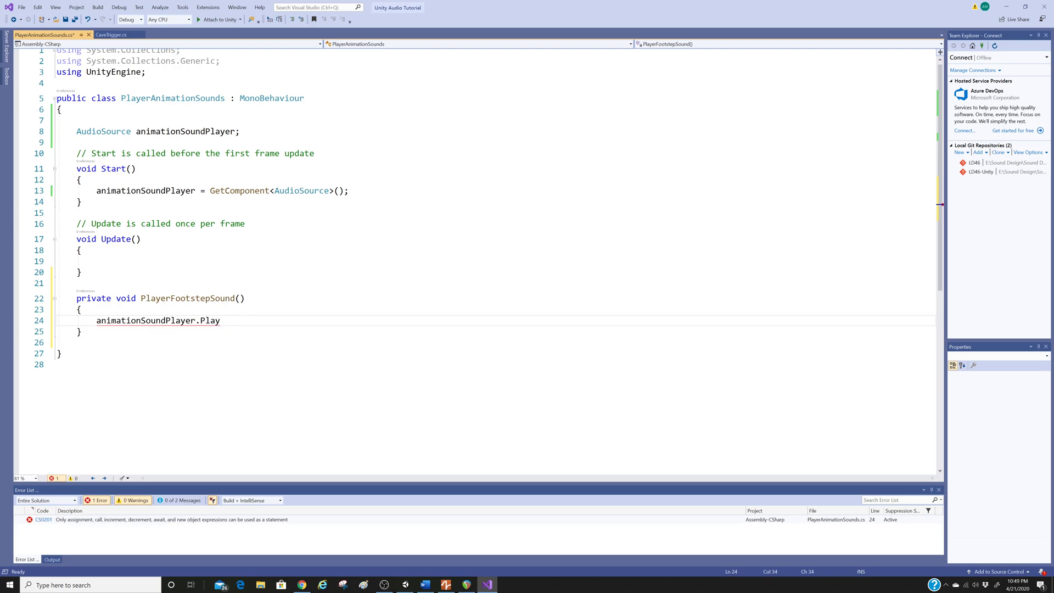
type("();")
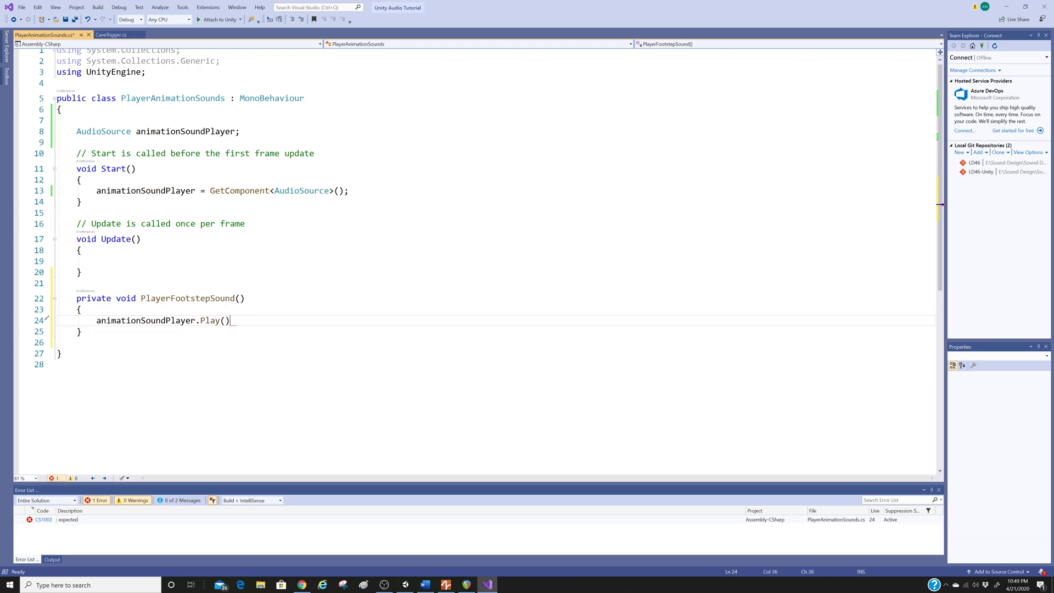
key("ctrl+s")
key("Down")
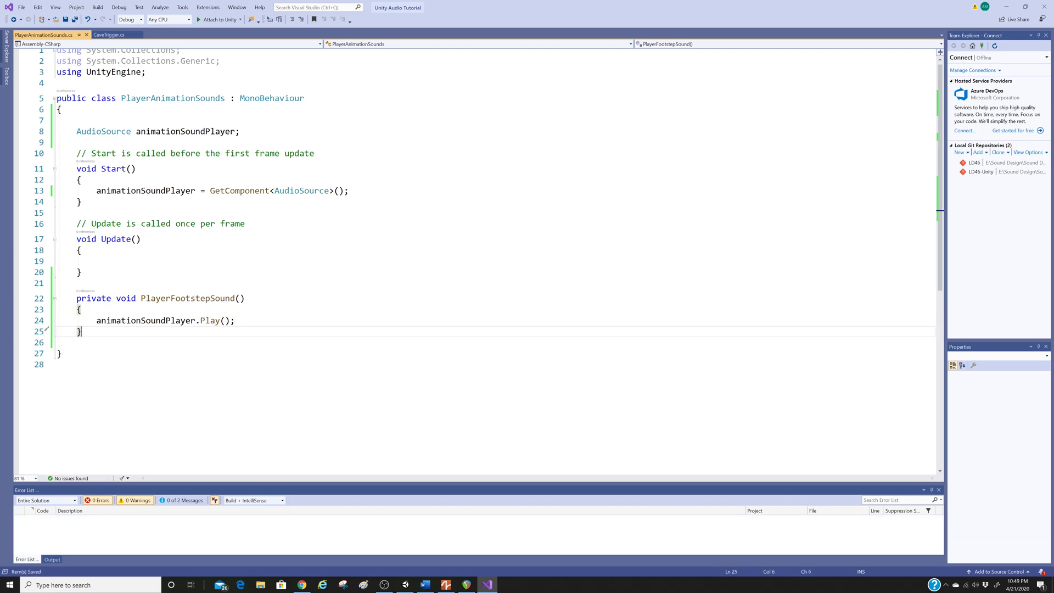
Step: Review the PlayerFootstepSound() method name and the animationSoundPlayer.Play() statement in its body
key("Up")
key("Up")
key("Up")
key("End")
key("shift+Left")
key("shift+Left")
key("shift+Left")
key("shift+Left")
key("shift+Left")
key("shift+Left")
key("shift+Left")
key("shift+Left")
key("shift+Left")
key("shift+Left")
key("shift+Left")
key("shift+Left")
key("shift+Left")
key("shift+Left")
key("shift+Left")
key("shift+Left")
key("shift+Left")
key("shift+Left")
key("shift+Left")
key("shift+Left")
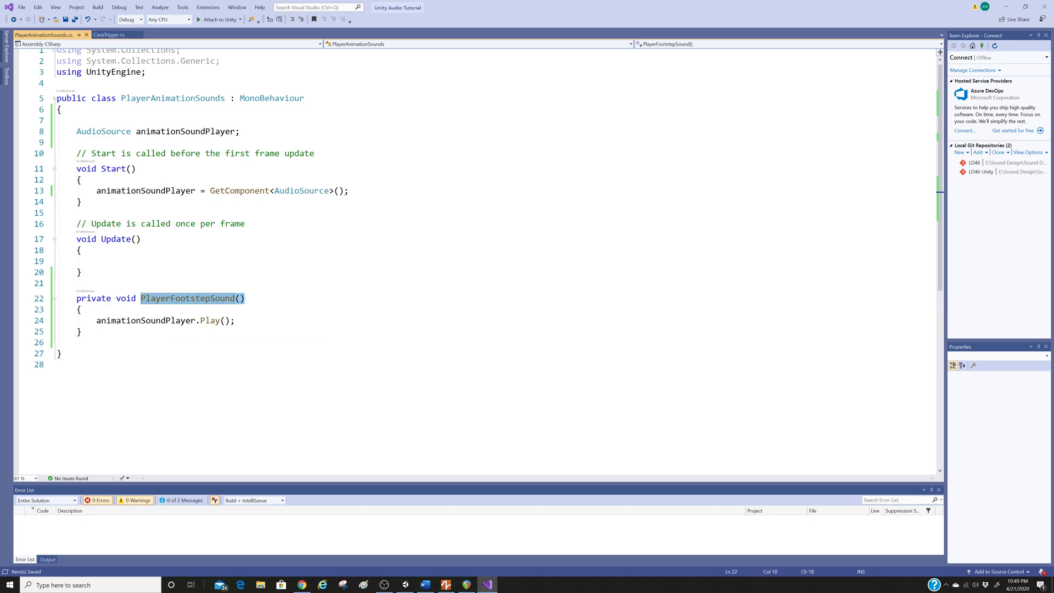
left_click_drag(235, 321, 95, 320)
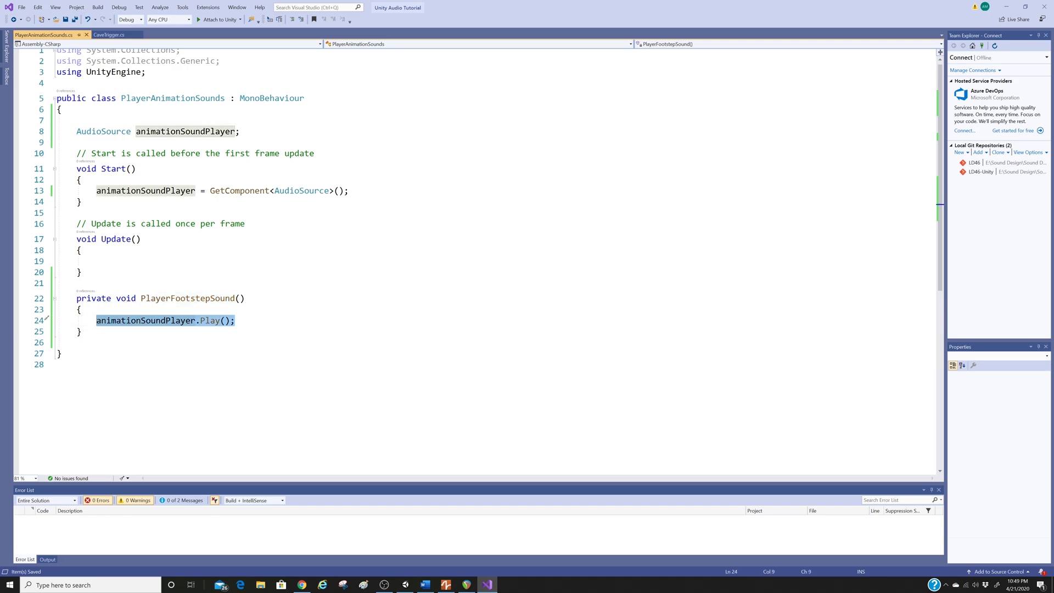
Step: Review the character's Audio Source clip in Unity and the PlayerFootstepSound method in the Visual Studio script
left_click(406, 585)
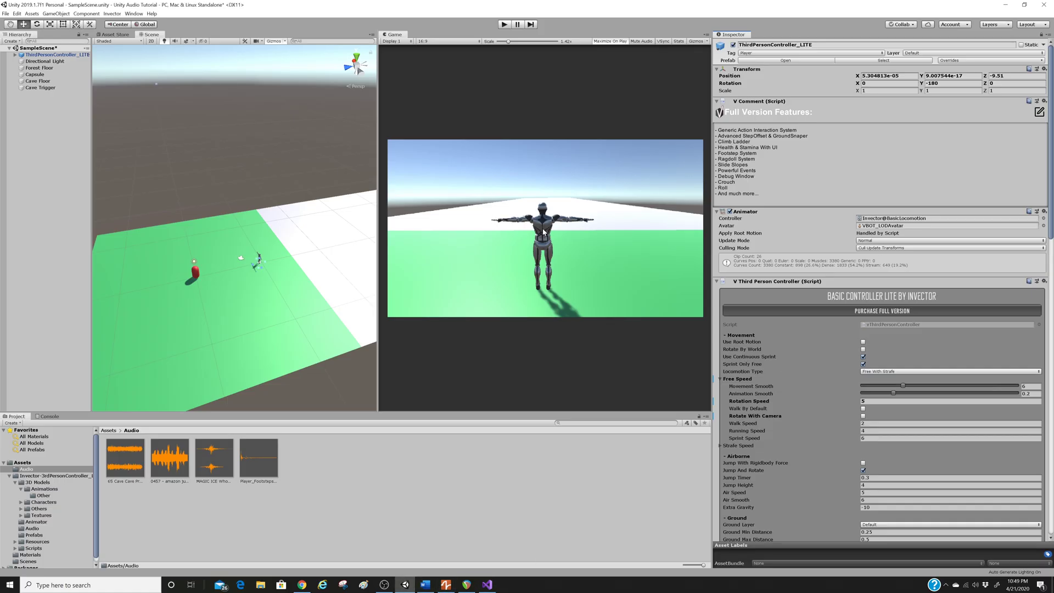
scroll(839, 389, "down", 15)
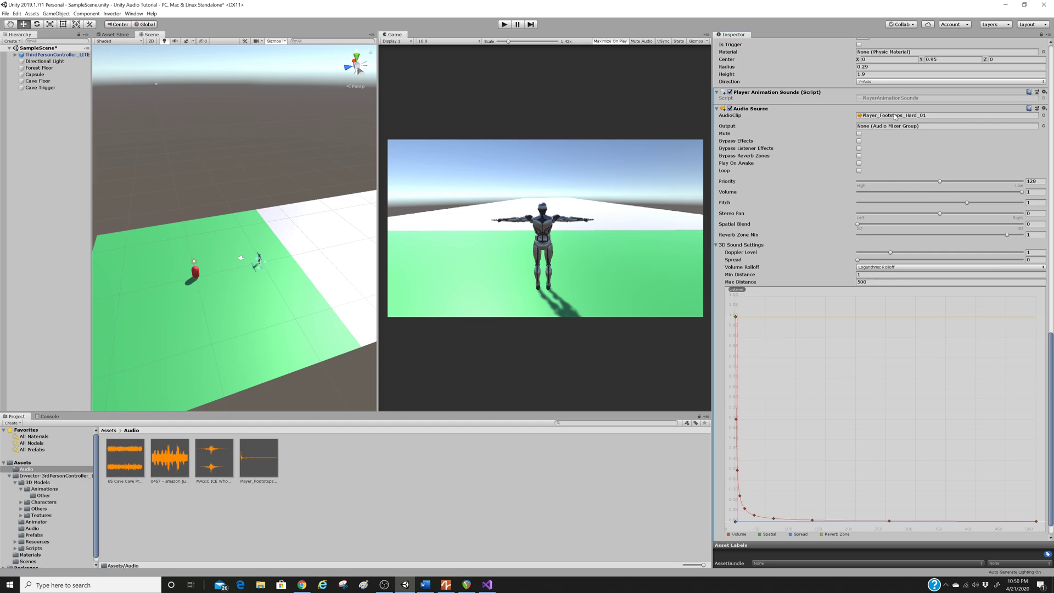
left_click(488, 585)
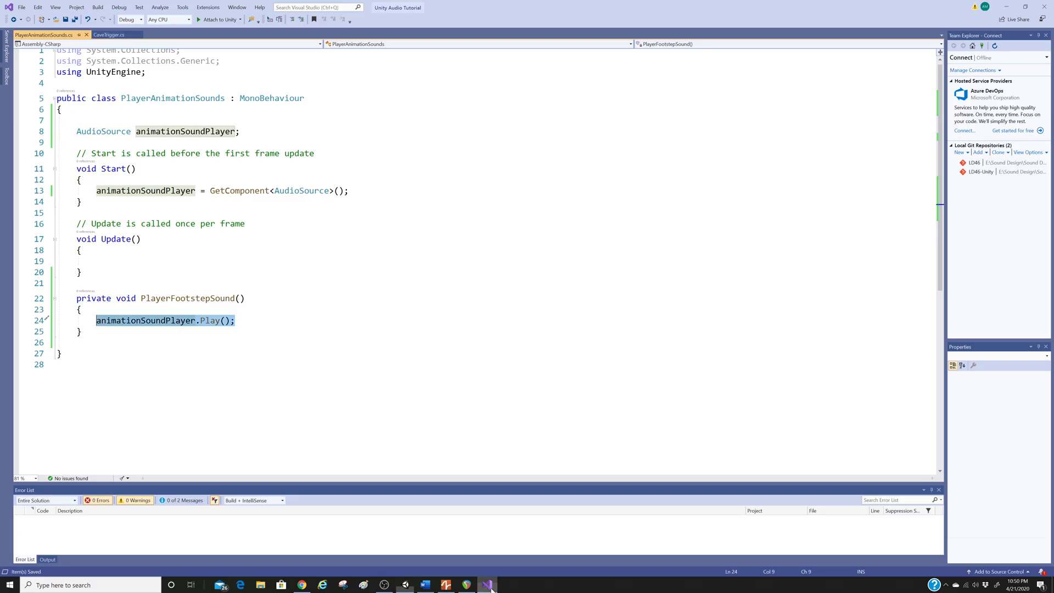
left_click(56, 365)
left_click_drag(246, 298, 82, 310)
double_click(188, 298)
left_click(246, 298)
Step: Switch to Unity and open the Animations folder under Invector-3rdPersonController_LITE, 3D Models
left_click(405, 585)
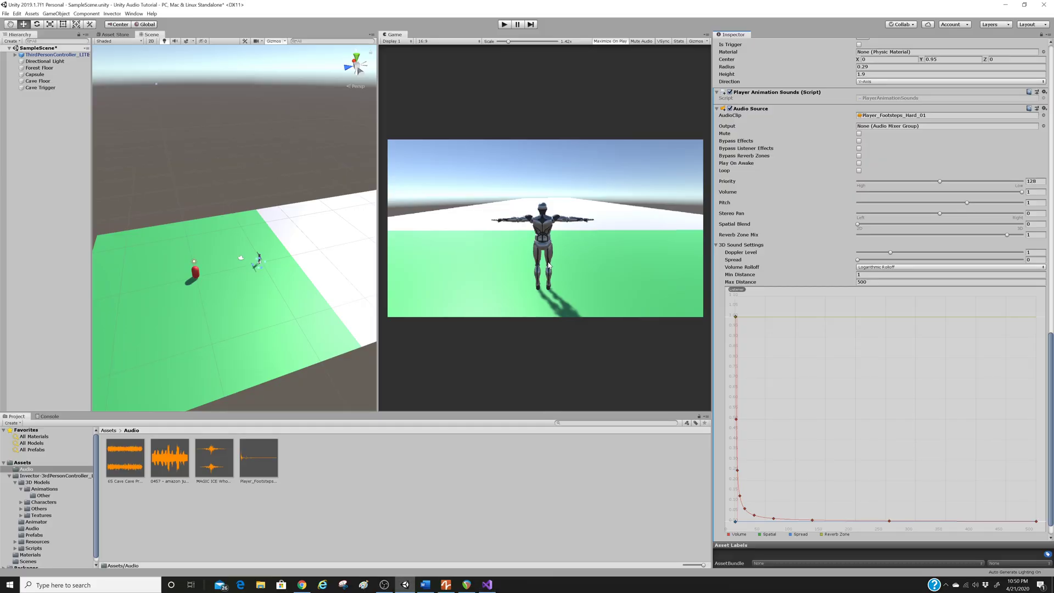
left_click(108, 430)
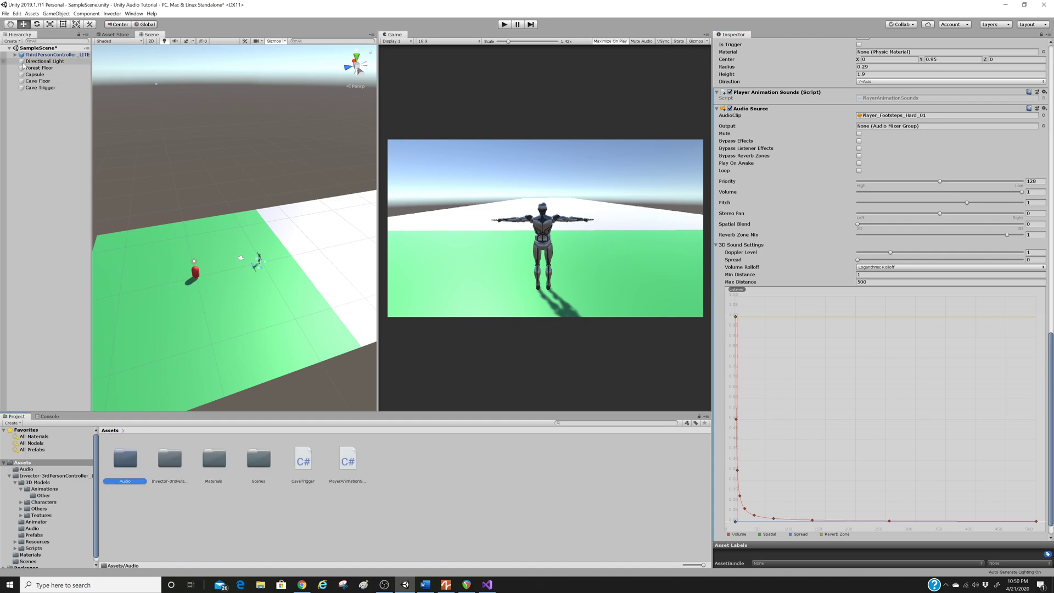
double_click(173, 470)
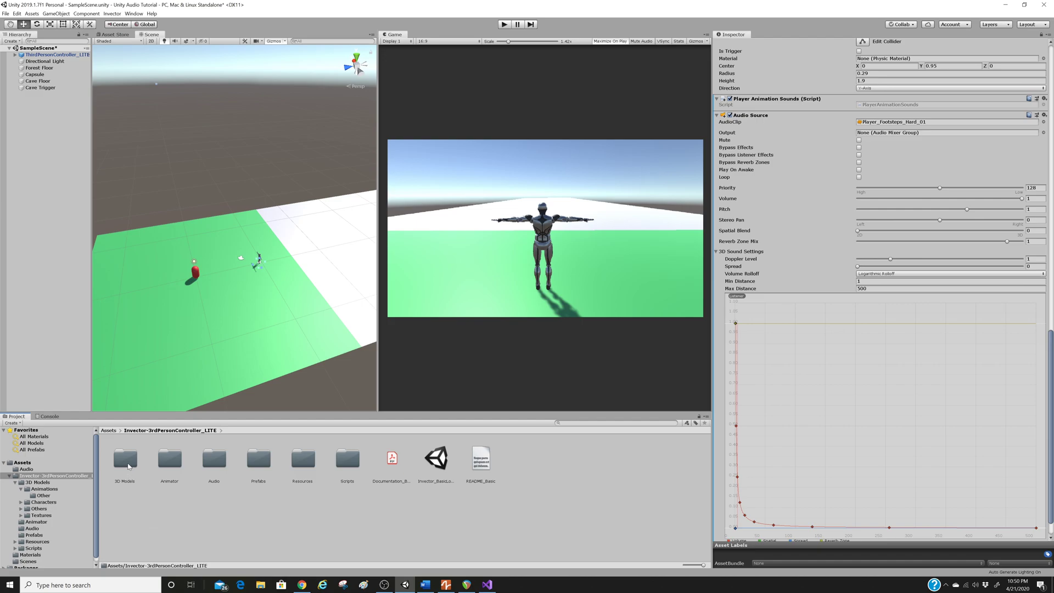
double_click(128, 467)
double_click(128, 463)
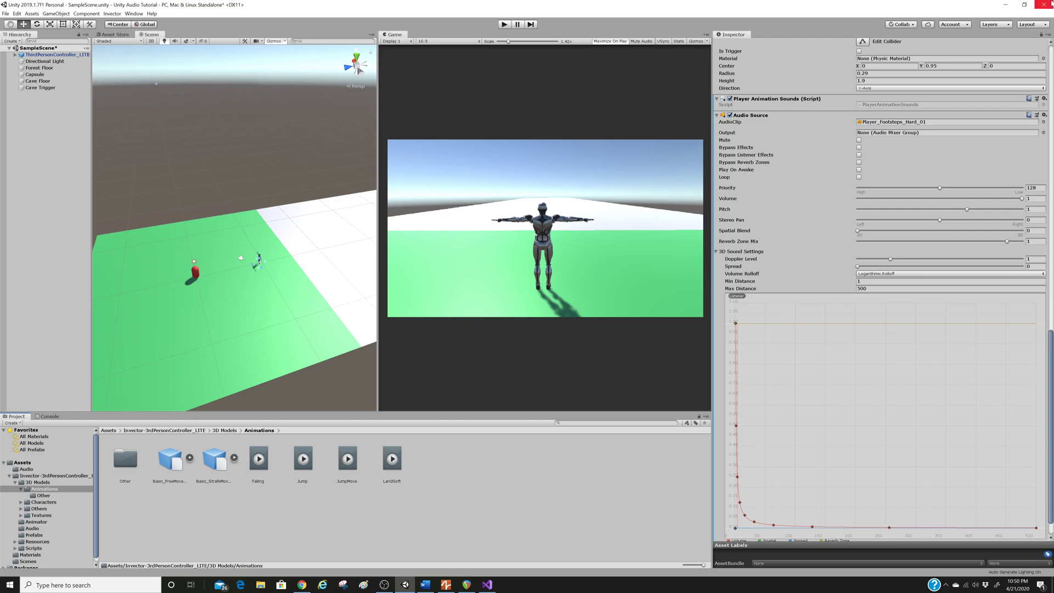
Step: Unlock the Inspector and display the animation import settings of Basic_FreeMovement from the Animations folder
left_click(1041, 35)
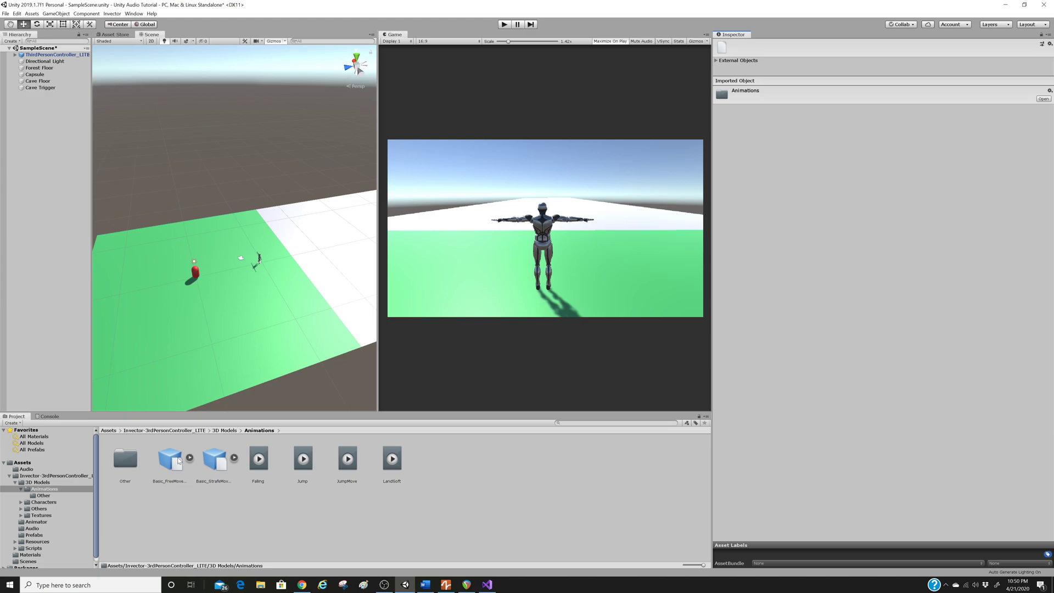
left_click(229, 430)
double_click(128, 469)
left_click(172, 467)
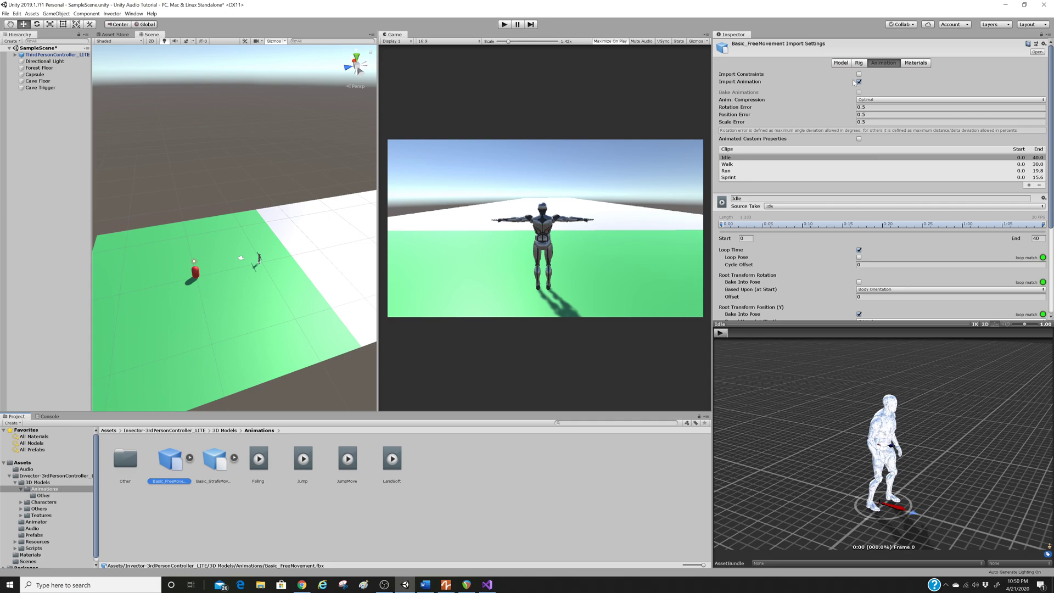
Step: Add an animation event to the Run clip at frame 7 (37.7%), where the foot touches the ground
left_click(729, 172)
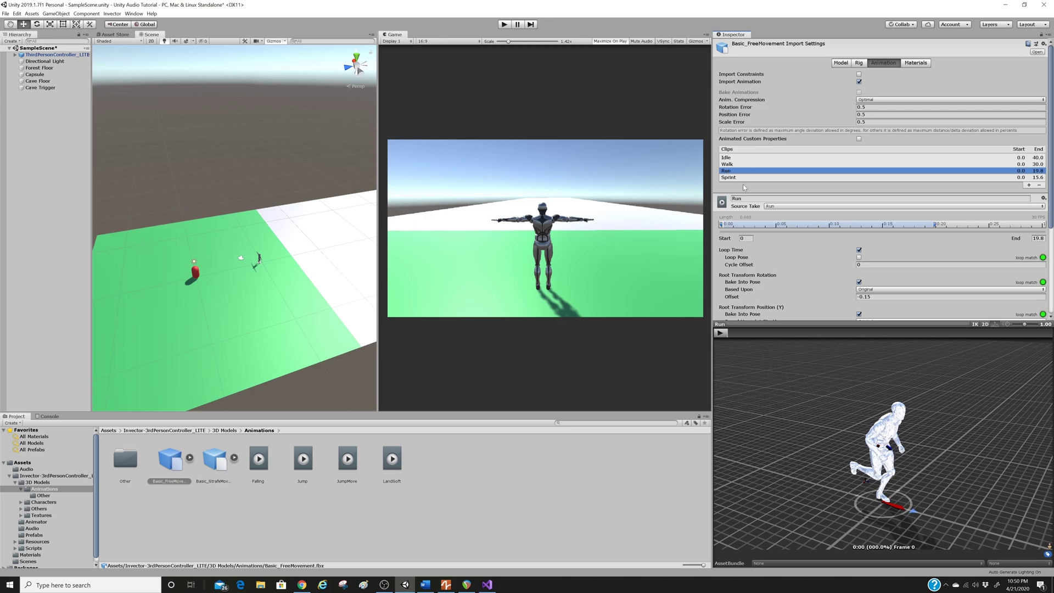
scroll(772, 195, "down", 4)
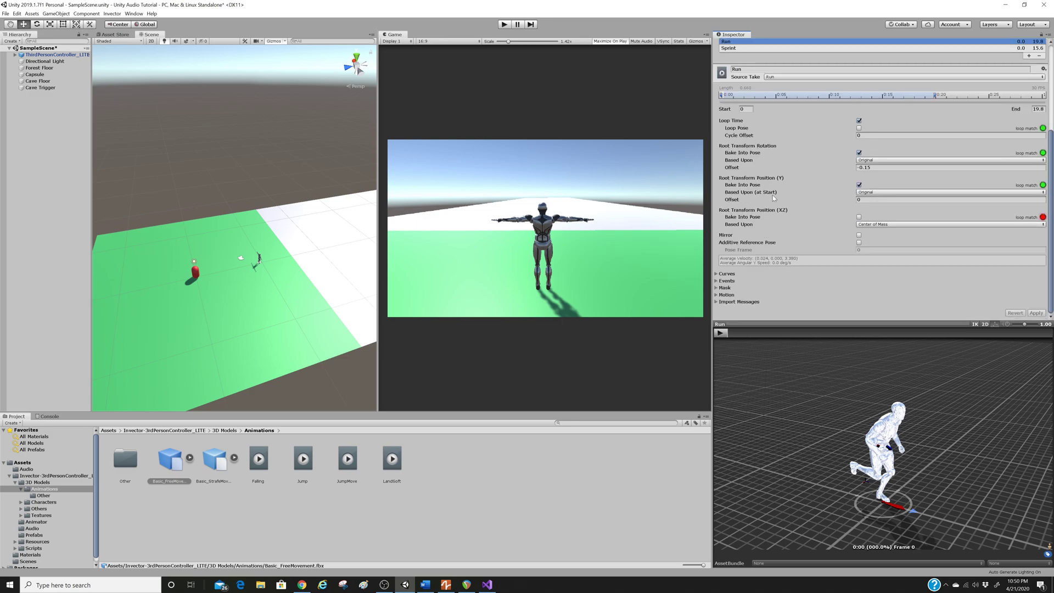
left_click(717, 280)
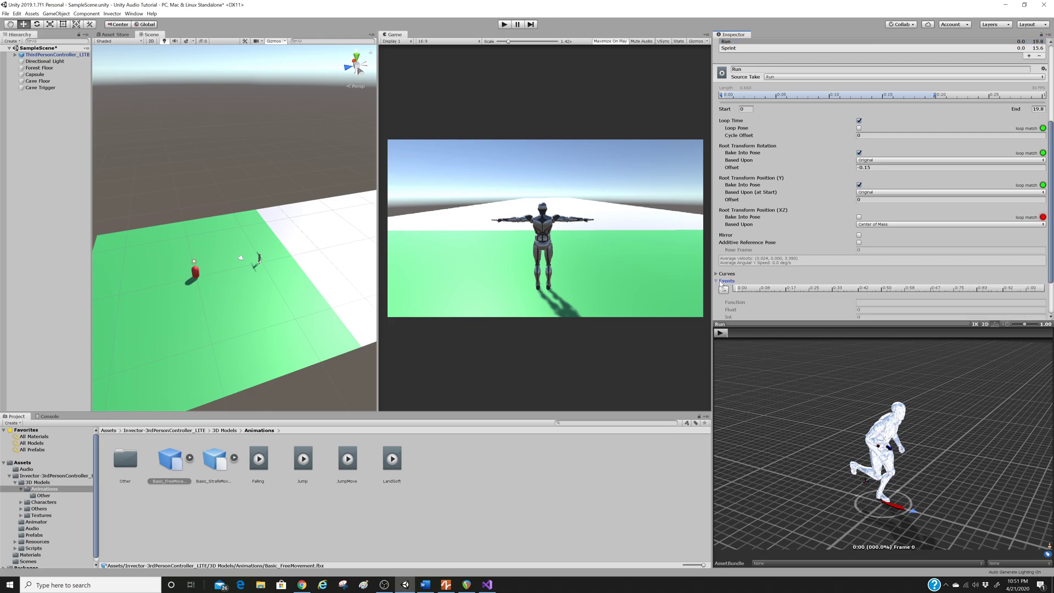
scroll(776, 255, "down", 3)
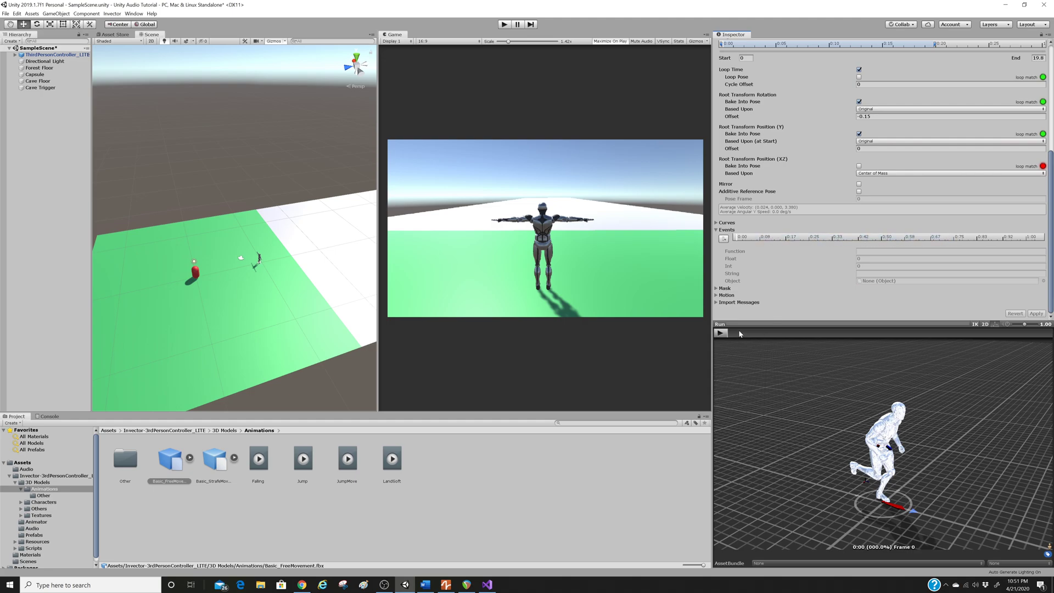
left_click_drag(737, 333, 850, 336)
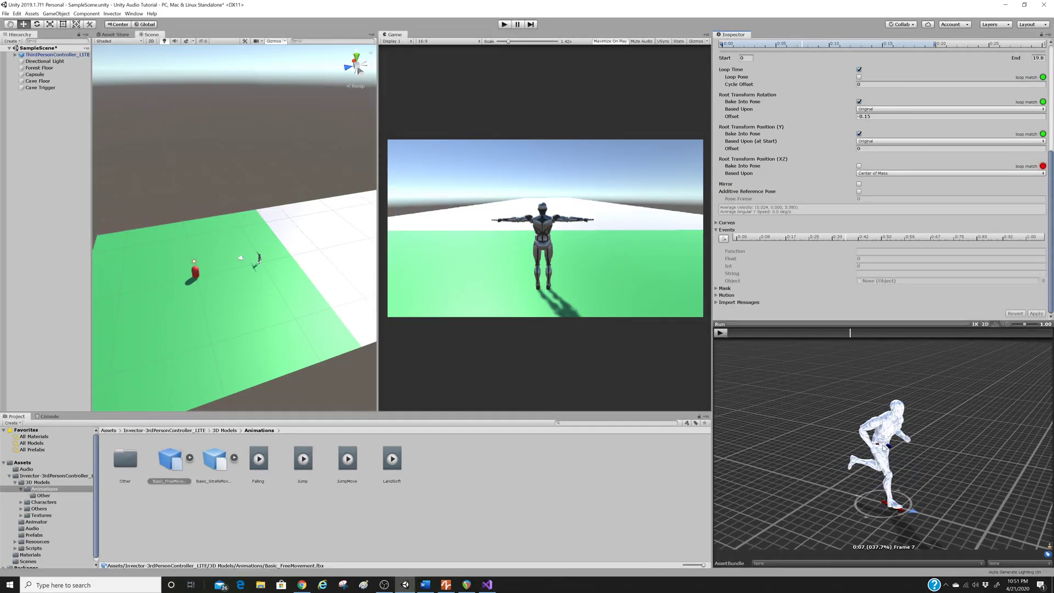
left_click(724, 239)
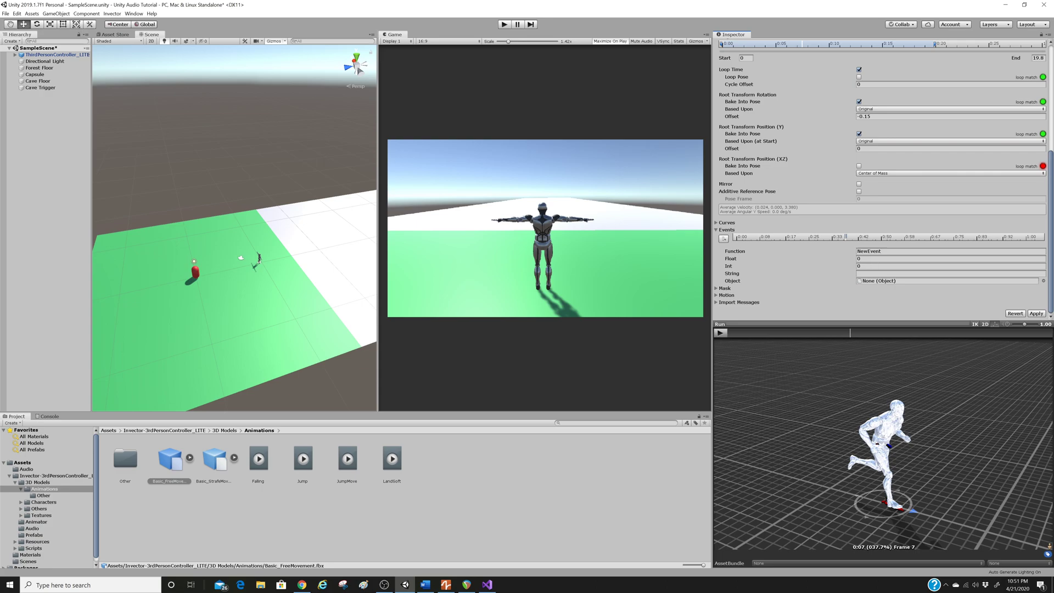
Step: Copy the method name PlayerFootstepSound, without parentheses, from the PlayerAnimationSounds script in Visual Studio
left_click(727, 252)
left_click(488, 585)
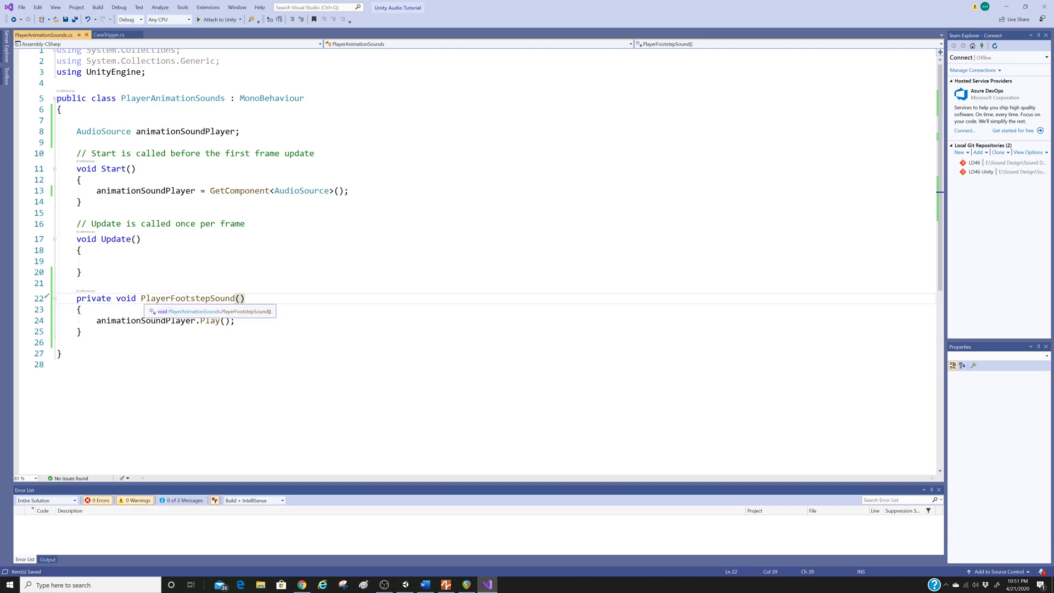
left_click_drag(141, 298, 235, 298)
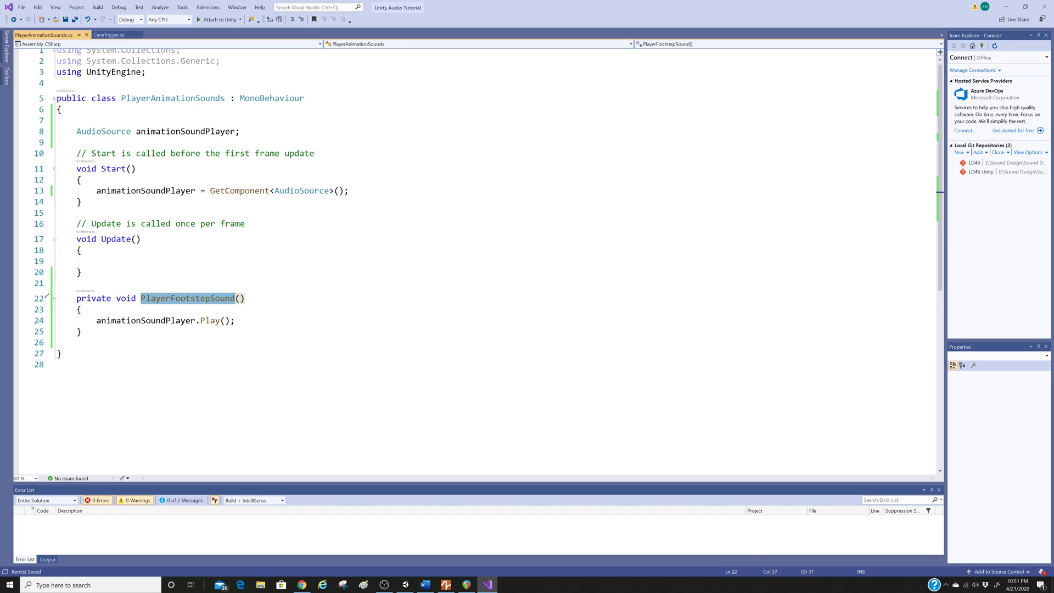
left_click(245, 298)
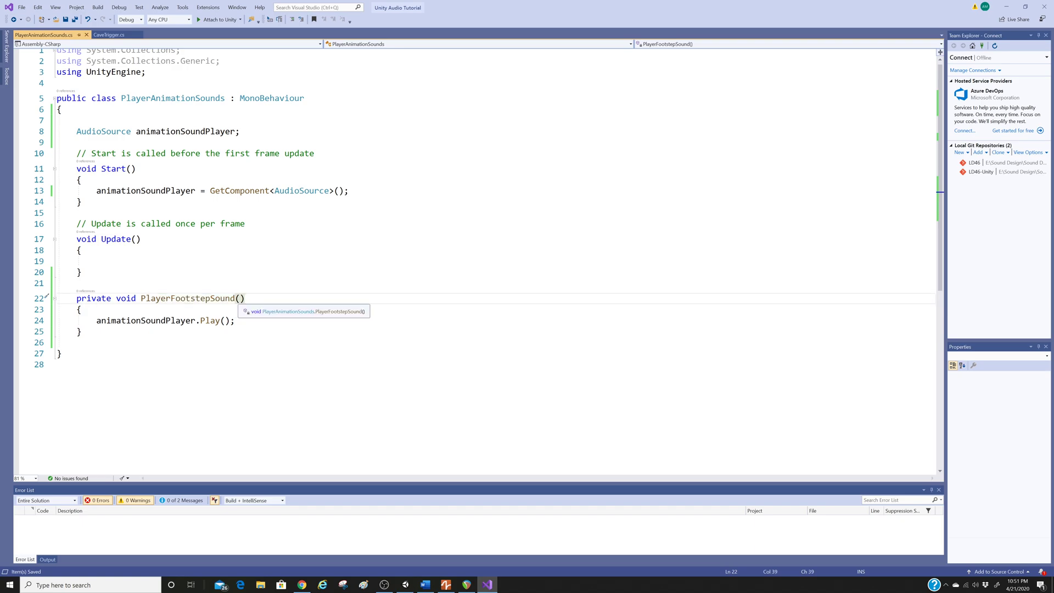
left_click_drag(236, 298, 141, 298)
key("ctrl+c")
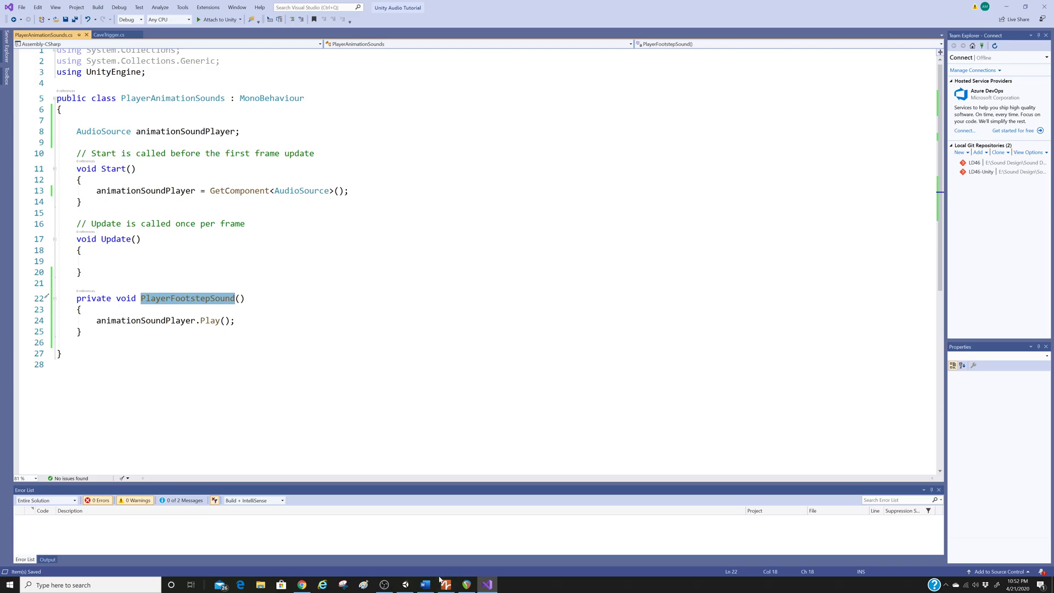
Step: Set the Run event's Function to PlayerFootstepSound in Unity and check the name against the script in Visual Studio
left_click(407, 585)
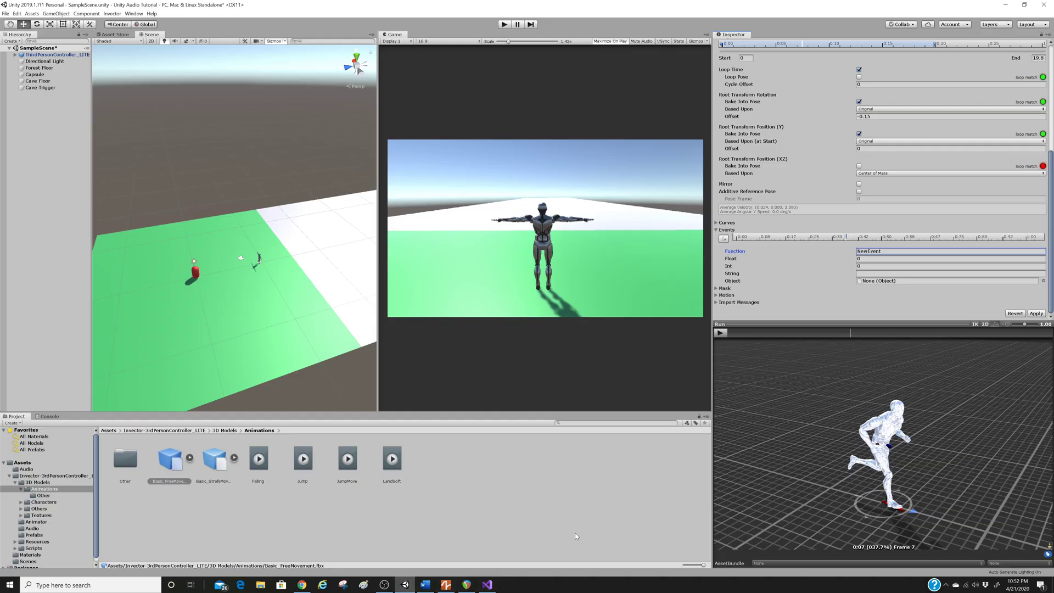
double_click(890, 252)
key("ctrl+v")
left_click(490, 586)
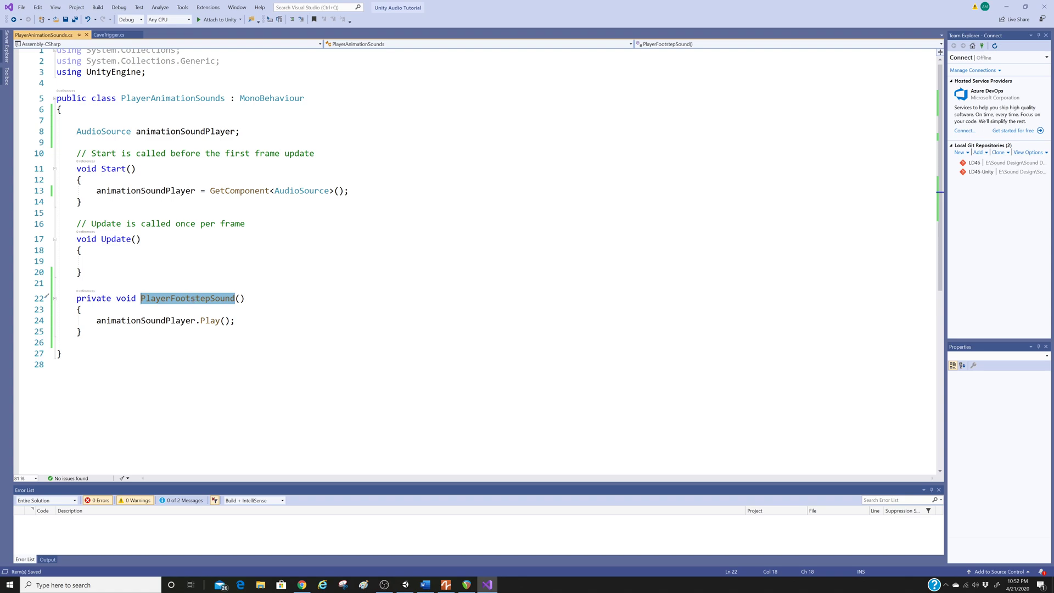
left_click(405, 584)
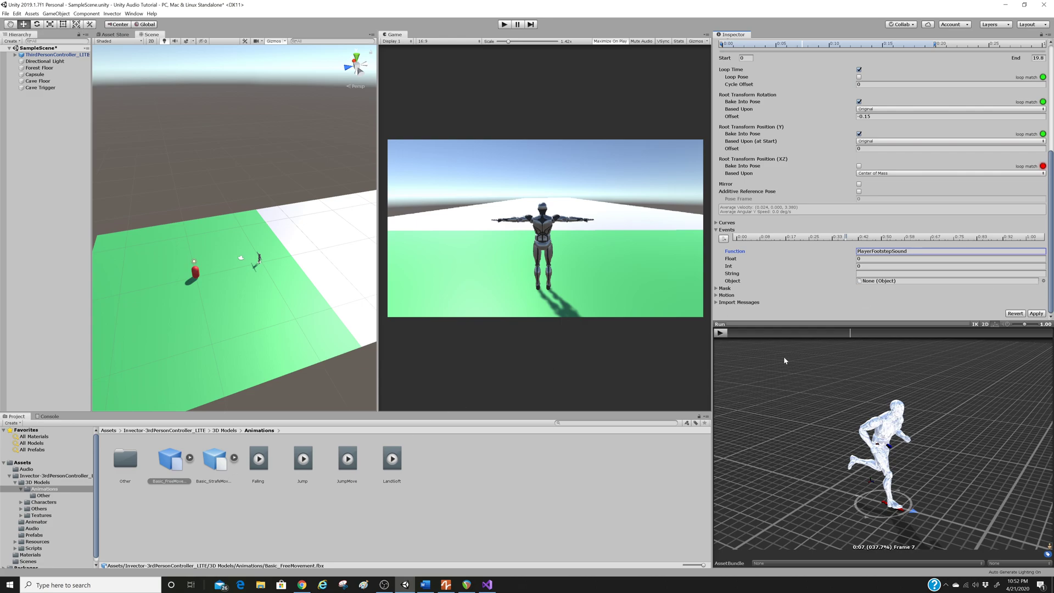
Step: Assign the PlayerAnimationSounds script as the Run event's Object, finding it by searching for "player"
left_click(1042, 281)
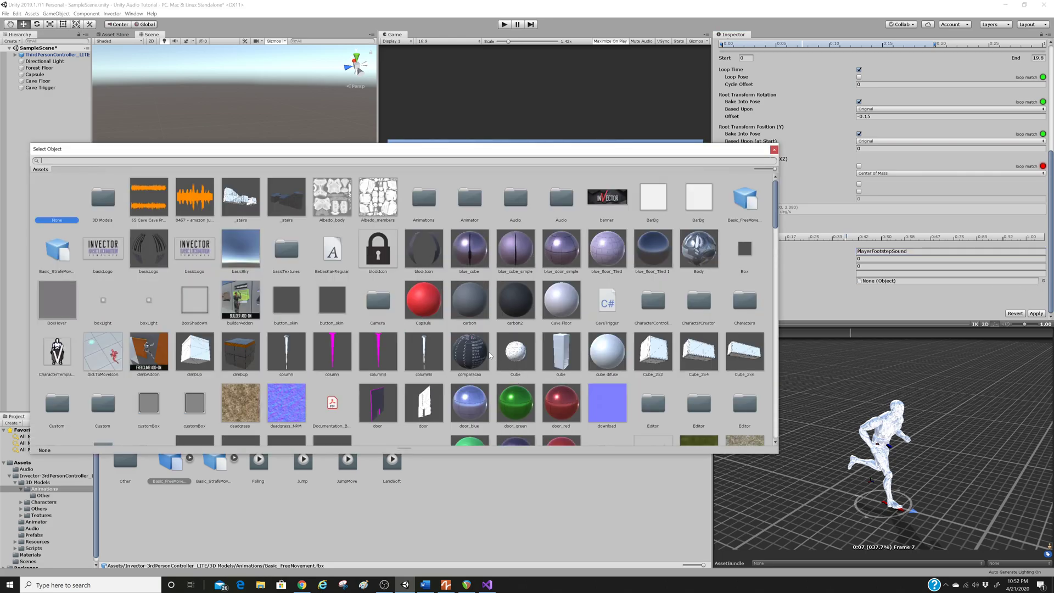
scroll(482, 356, "down", 4)
scroll(442, 357, "up", 4)
left_click(486, 586)
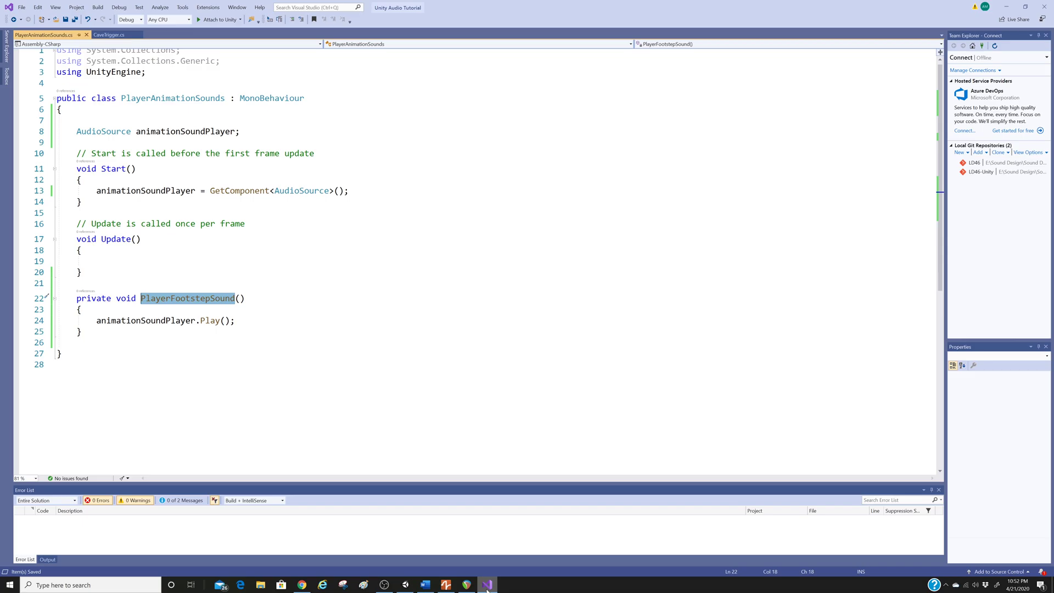
key("alt+Tab")
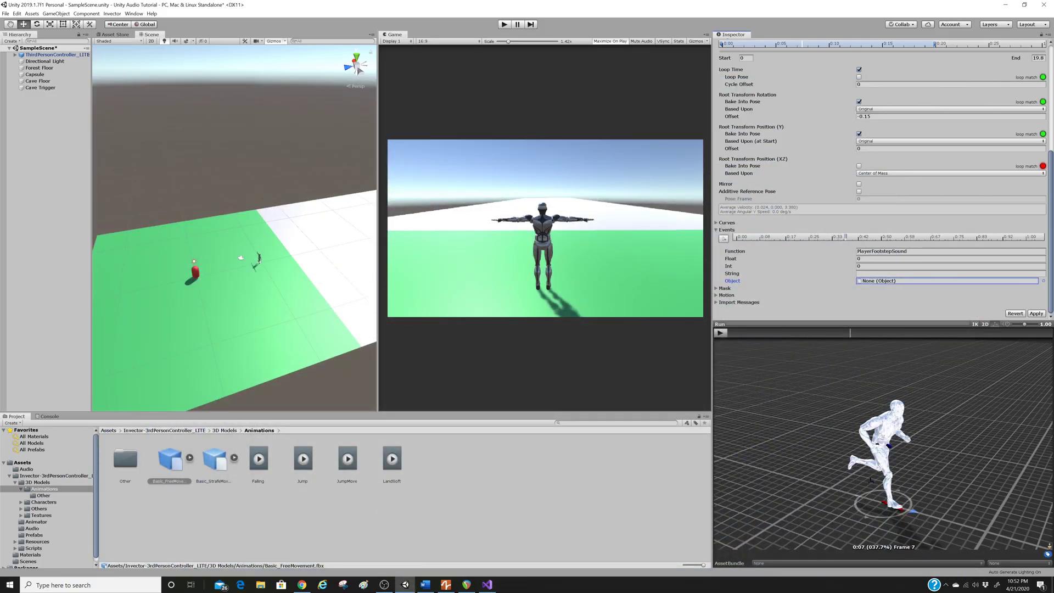
left_click(1042, 281)
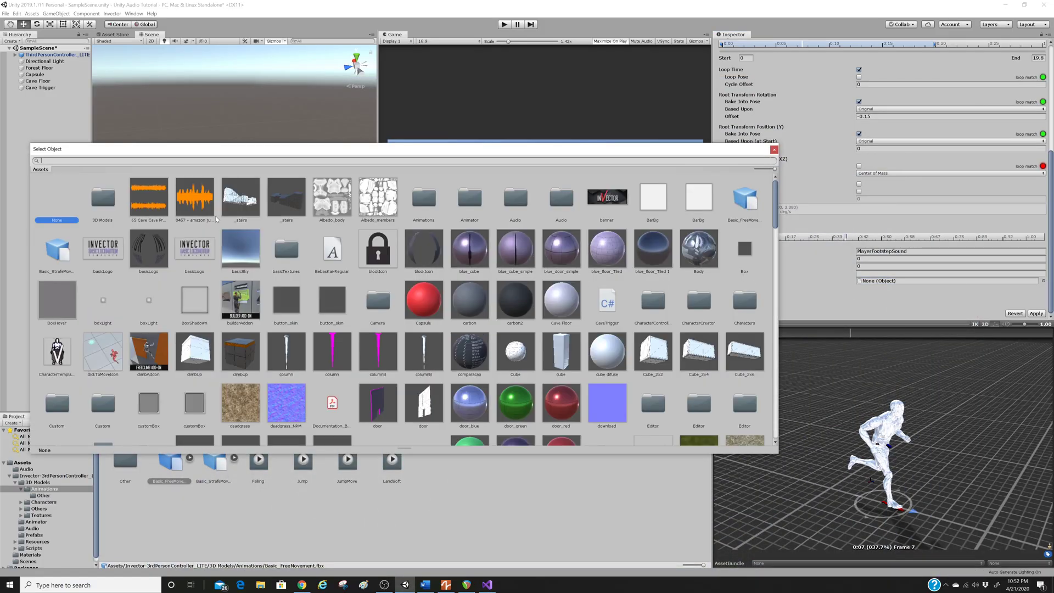
type("player")
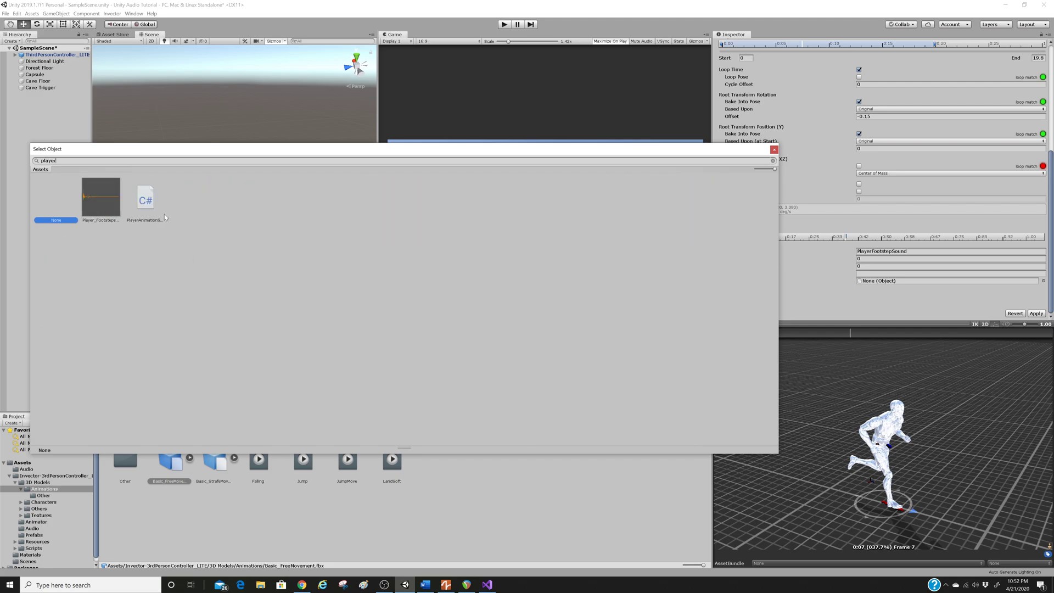
left_click(150, 211)
double_click(150, 209)
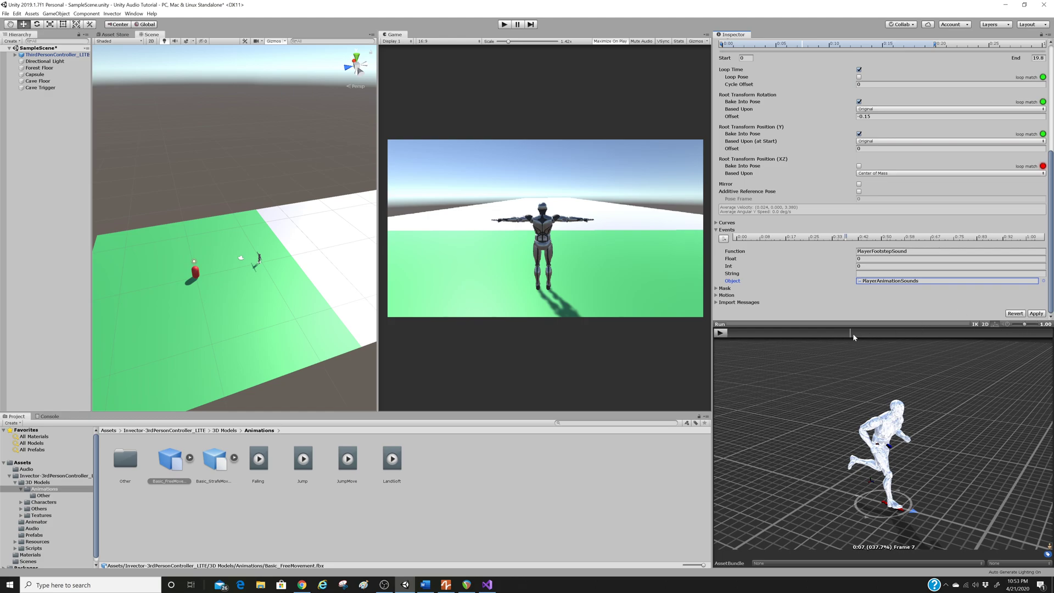
Step: Add a second Run clip event near frame 17 with Function PlayerFootstepSound and Object PlayerAnimationSounds, and apply the import settings
left_click_drag(851, 334, 1015, 348)
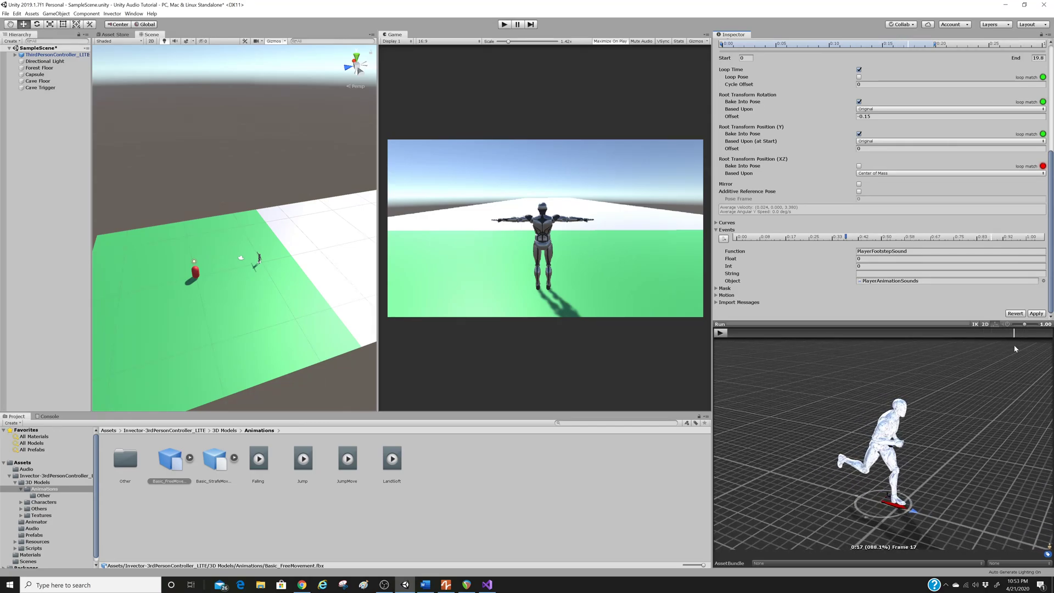
left_click(723, 238)
key("ctrl+v")
left_click(846, 237)
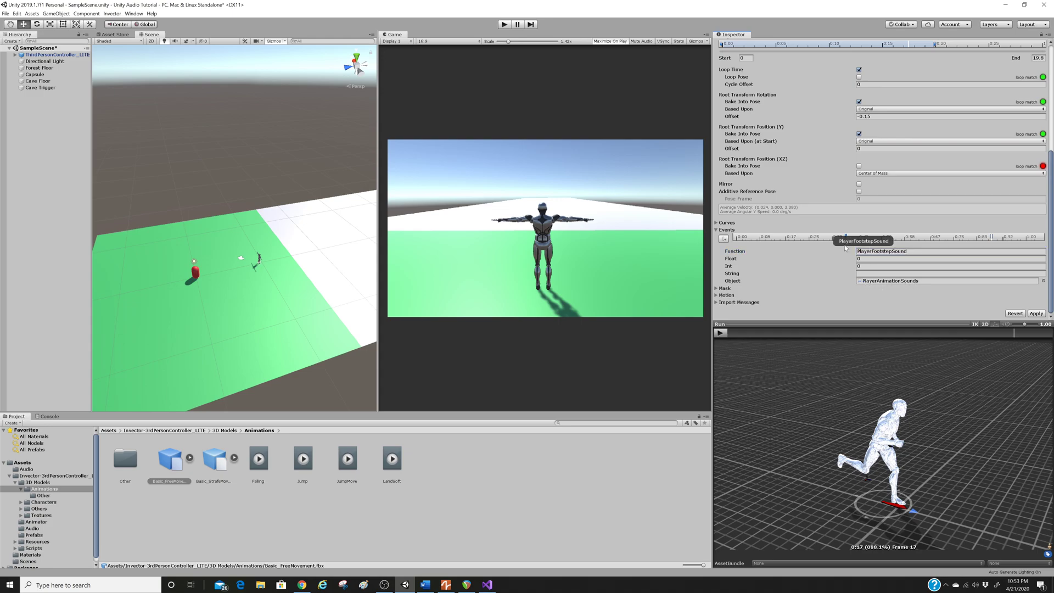
left_click(992, 237)
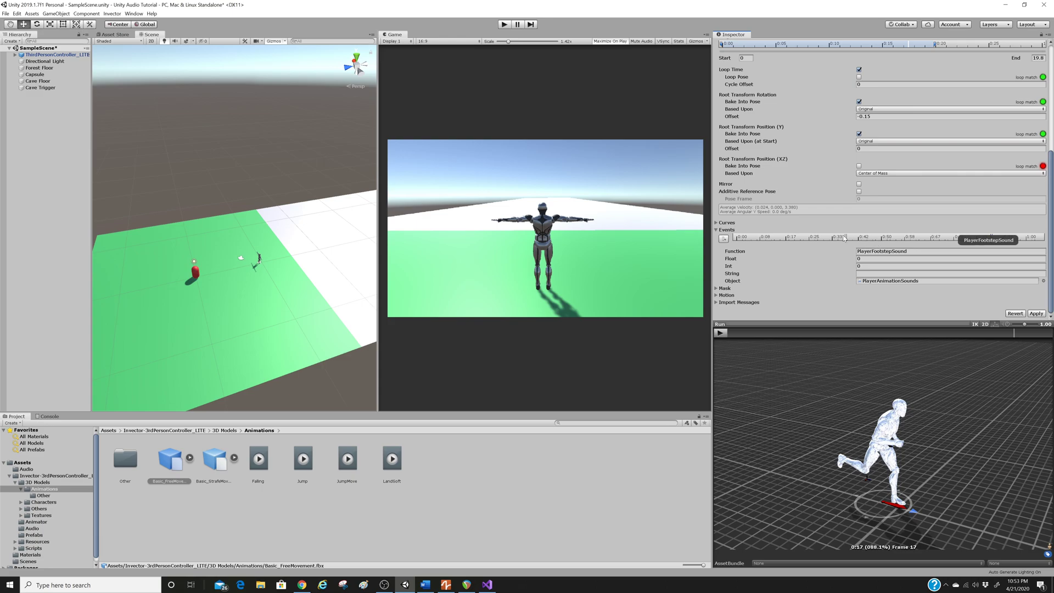
mouse_move(1015, 336)
left_mouse_down()
mouse_move(977, 333)
mouse_move(1008, 333)
left_mouse_up()
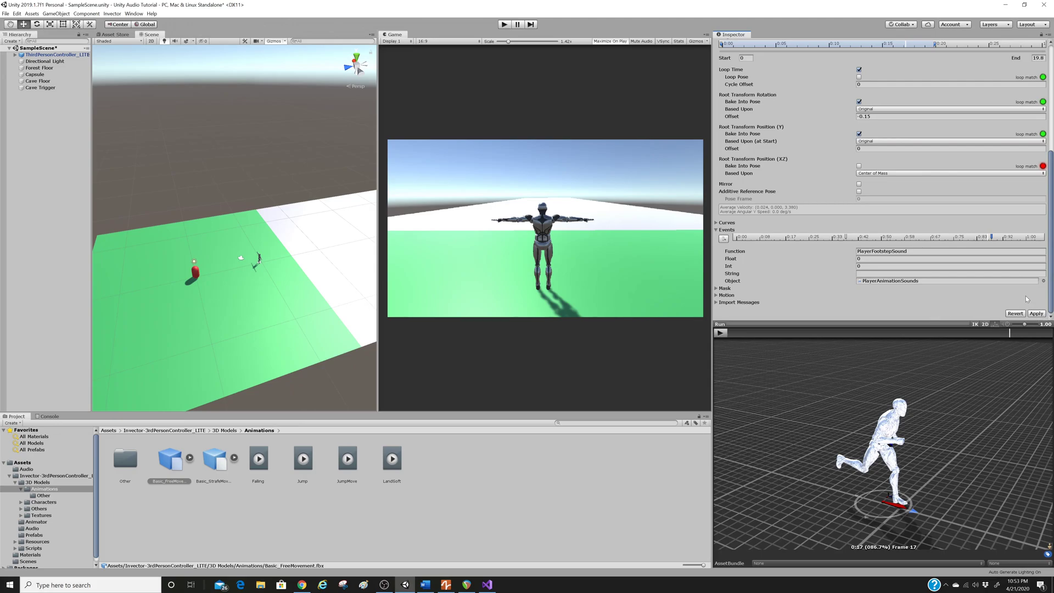
left_click(1034, 313)
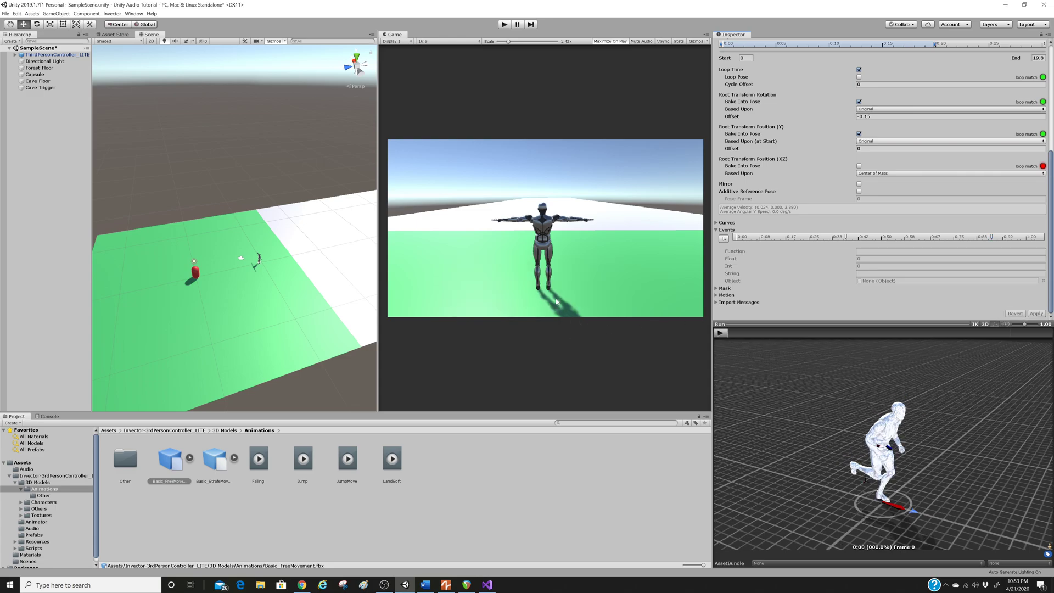
Step: Save the scene and run the game in Play mode to test the footstep sounds
key("ctrl+s")
left_click(485, 585)
left_click(485, 585)
left_click(503, 25)
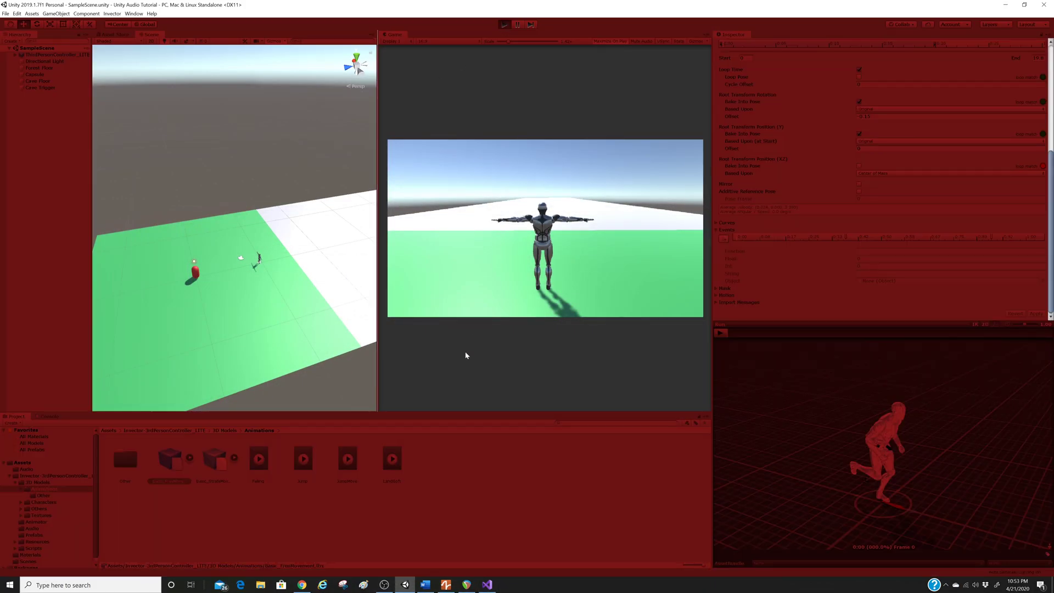
key("shift+space")
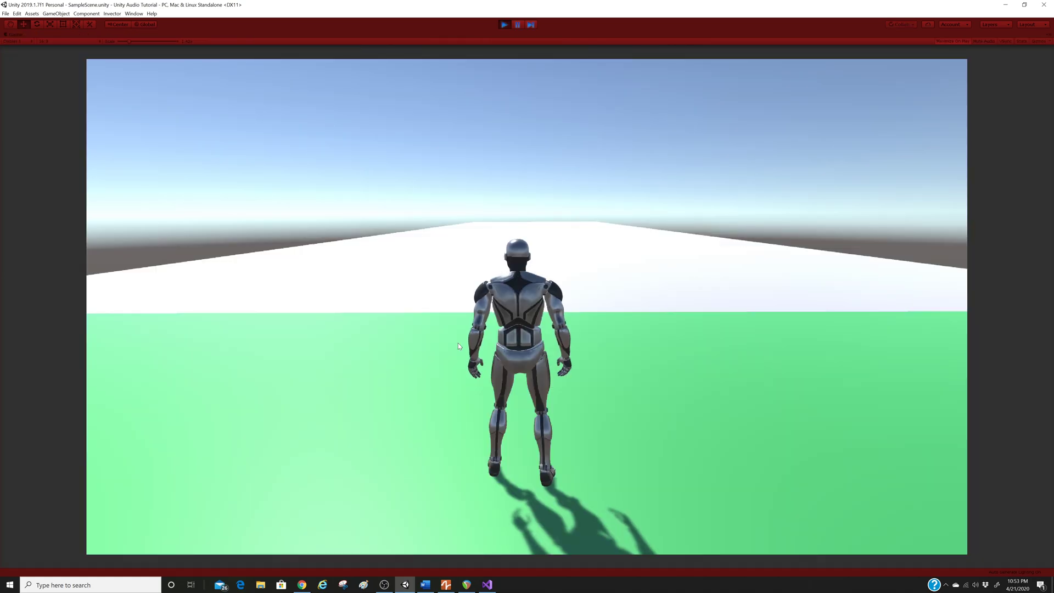
Step: Run the character around the green and white floors to listen to the footstep sounds, and exit Play mode
key("w")
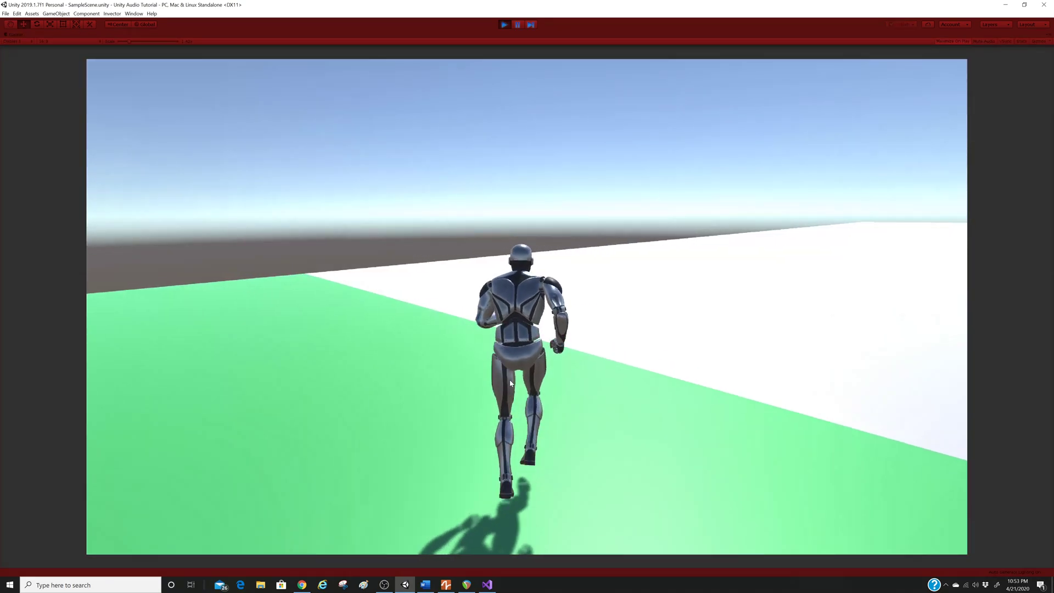
key("a")
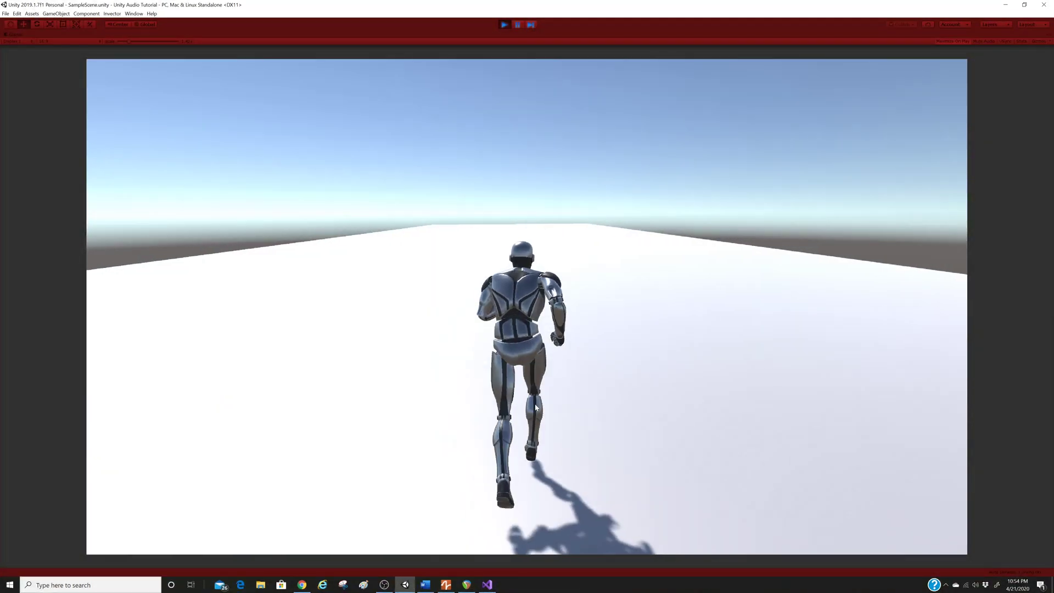
key("d")
key("d")
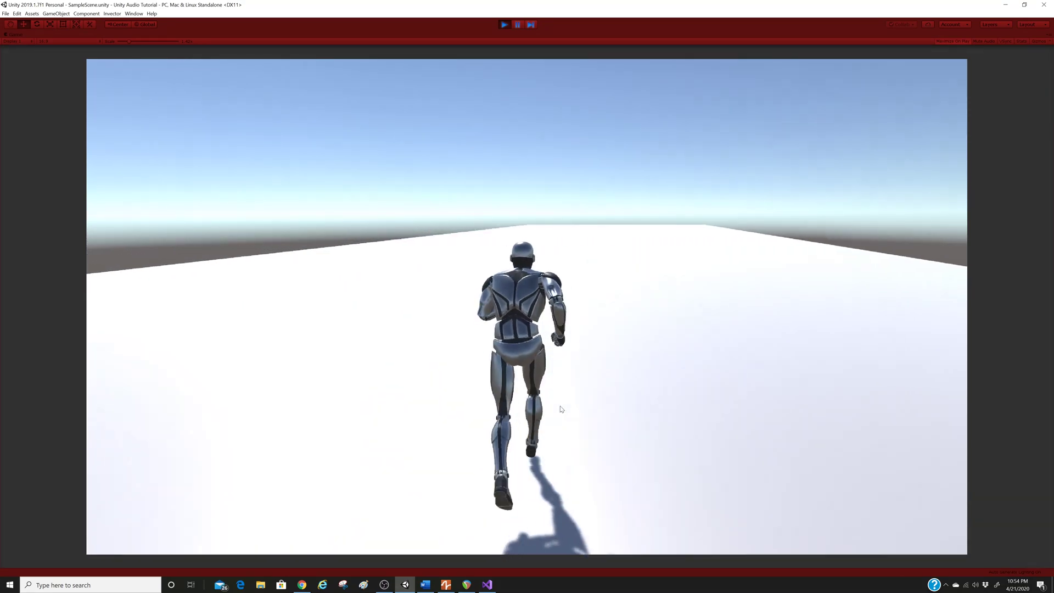
key("a")
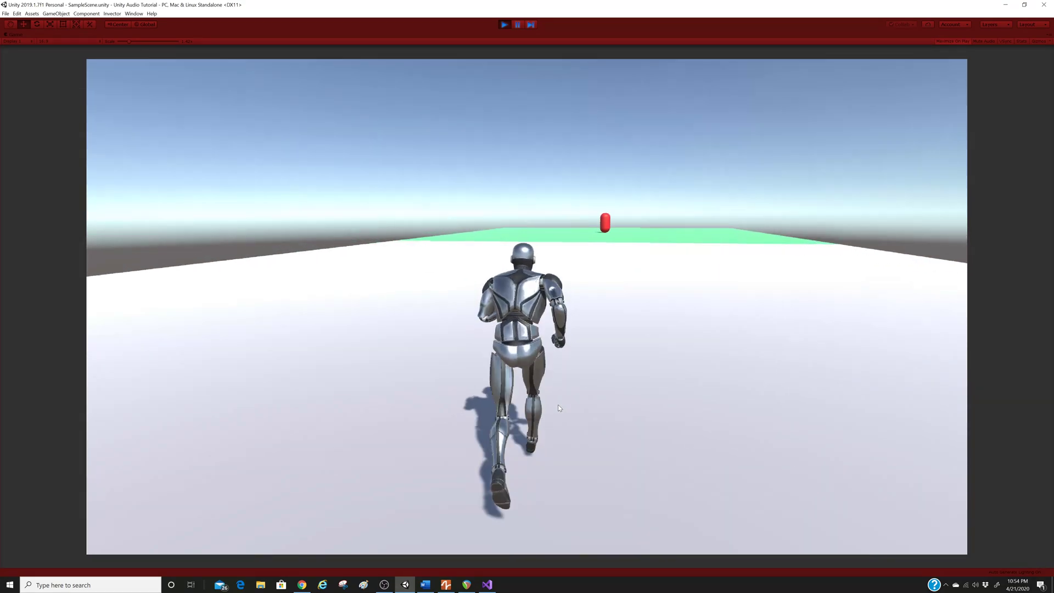
key("d")
key("a")
key("d")
key("a")
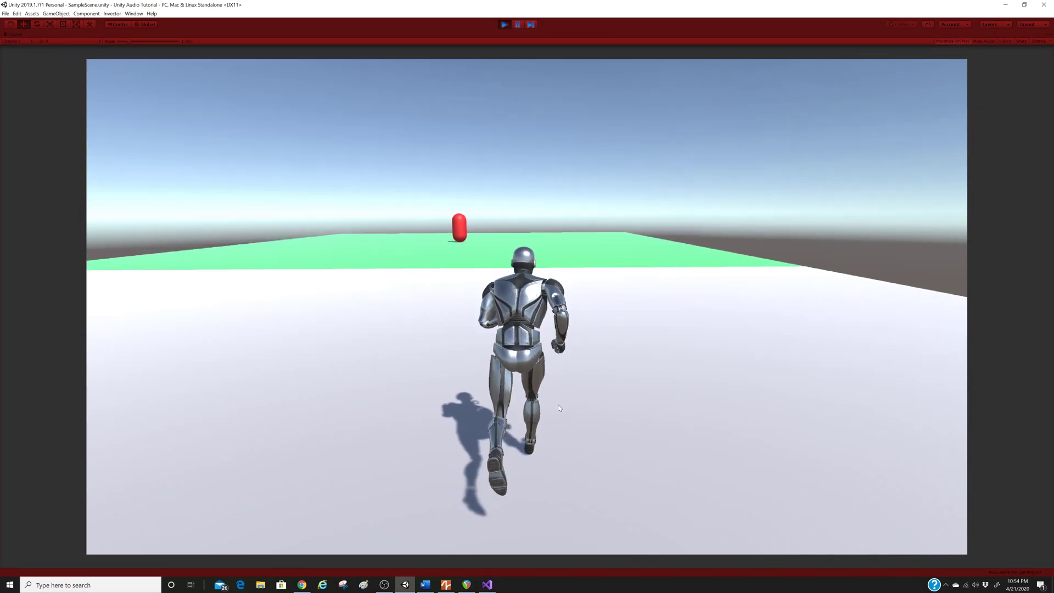
key("a")
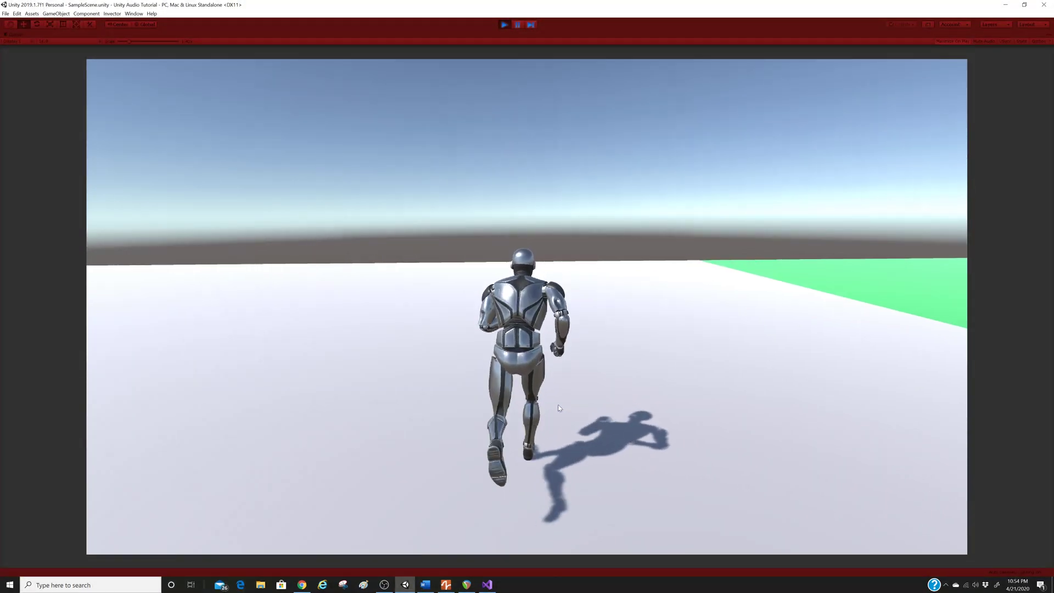
key("d")
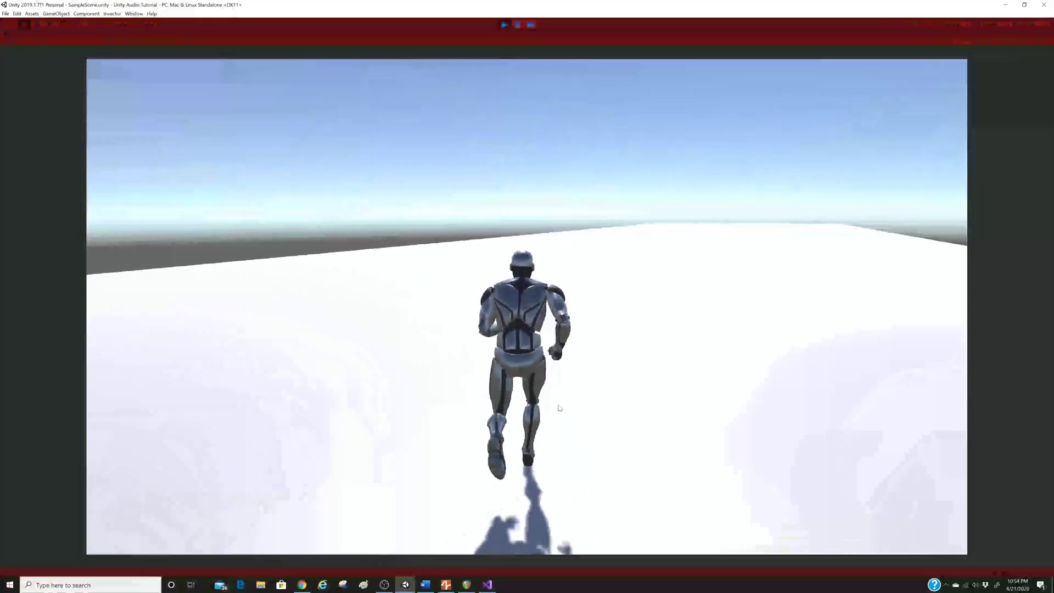
key("d")
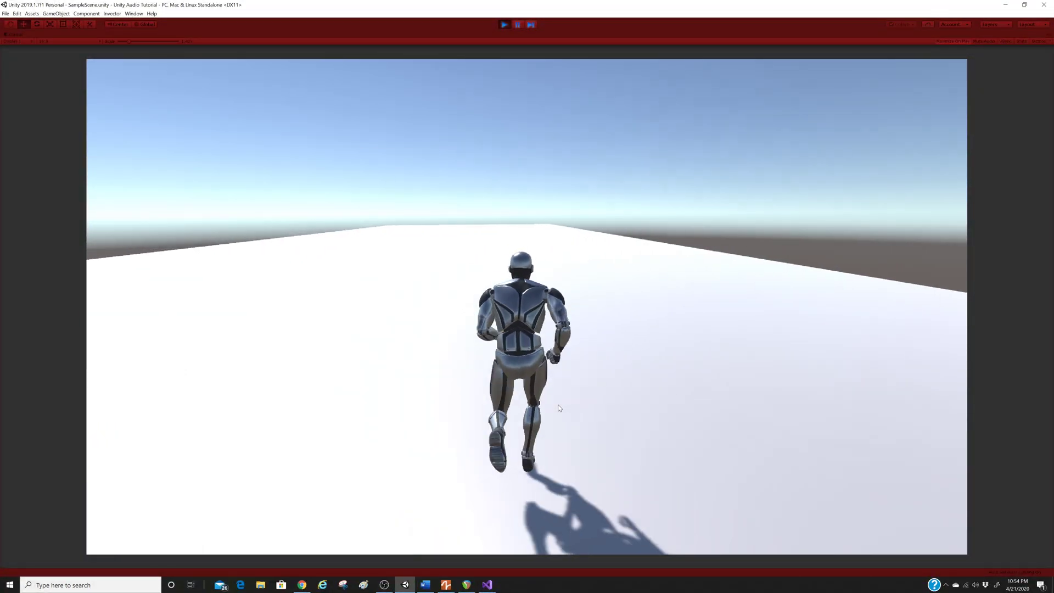
key("a")
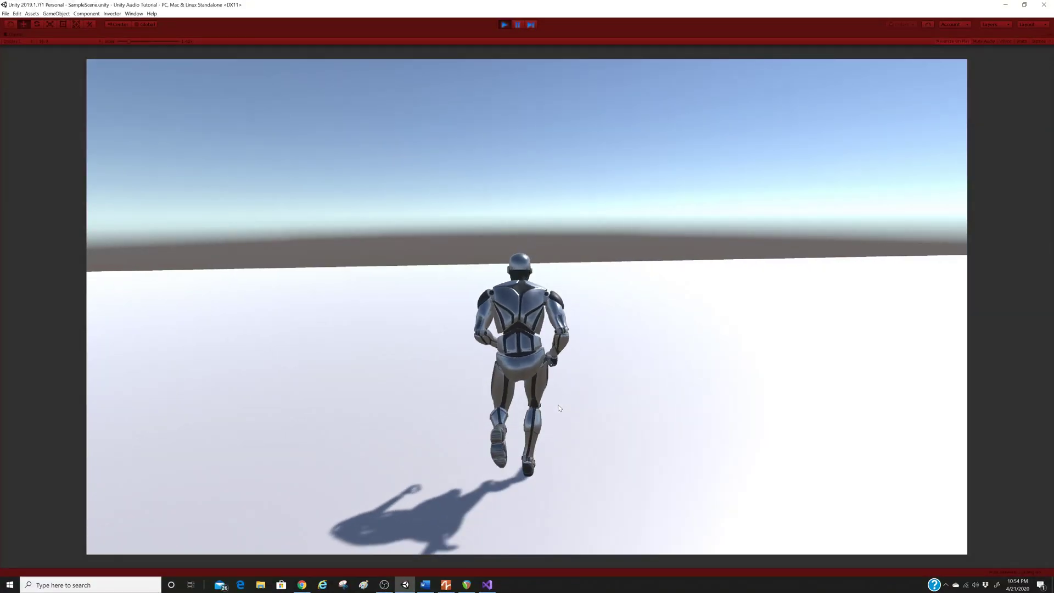
key("ctrl+p")
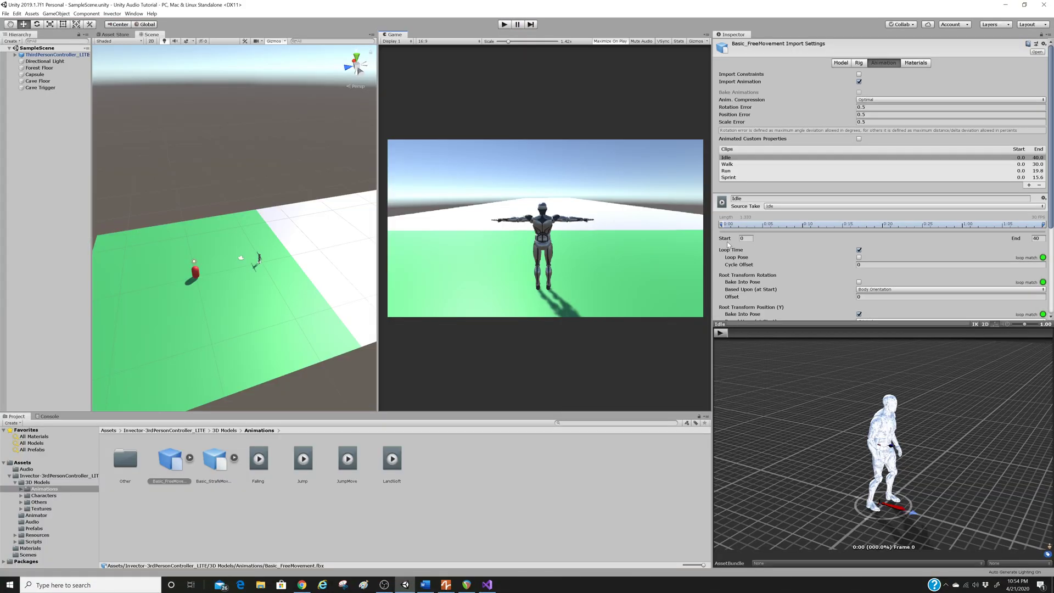
Step: Add an animation event to the Walk clip at frame 8
left_click(730, 165)
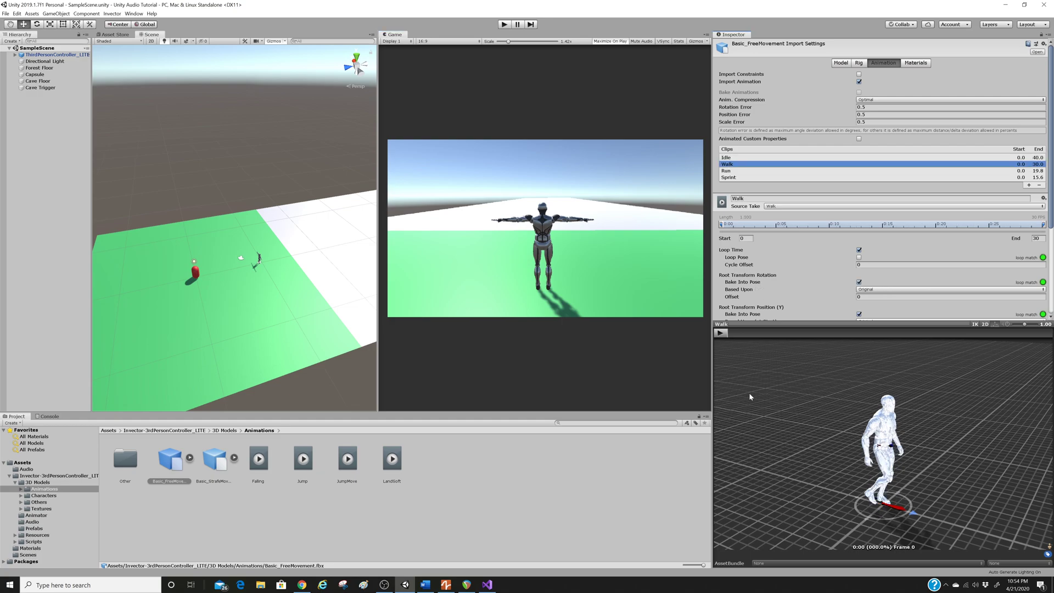
left_click(729, 159)
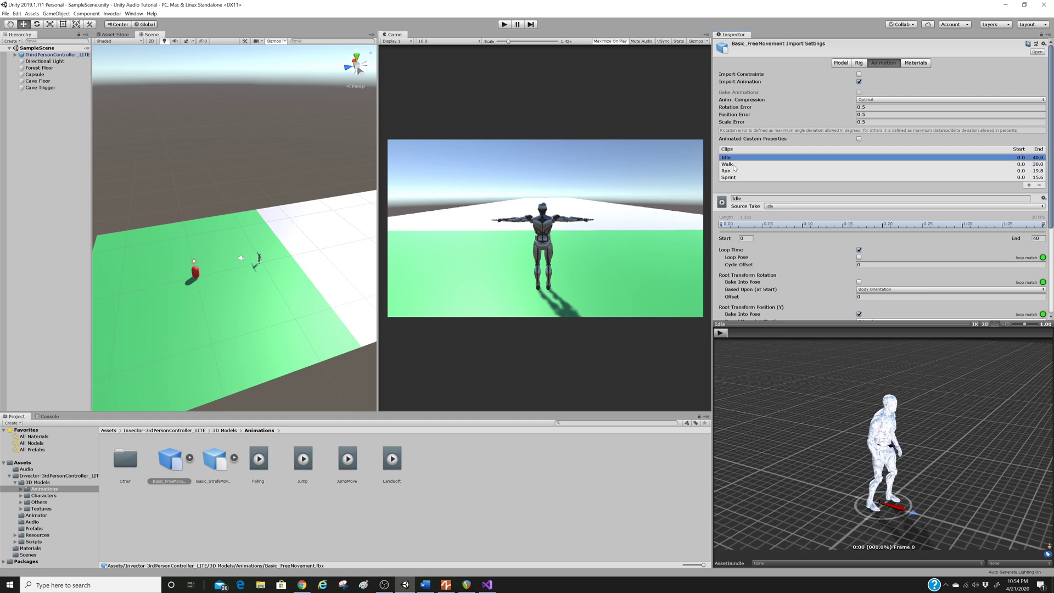
left_click(731, 165)
left_click_drag(730, 331, 824, 343)
scroll(794, 258, "down", 5)
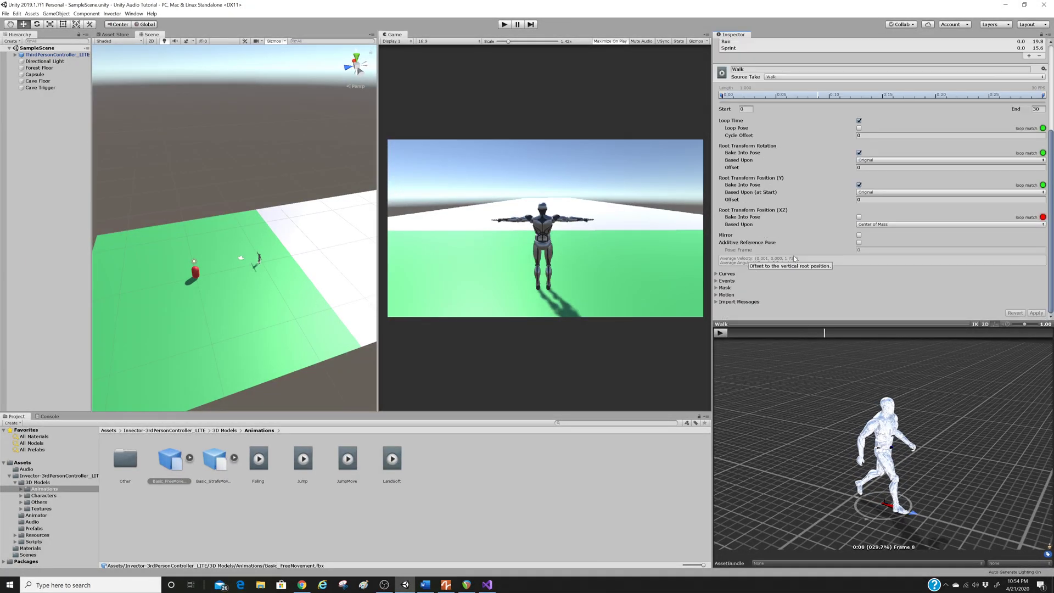
left_click(717, 281)
scroll(743, 284, "down", 2)
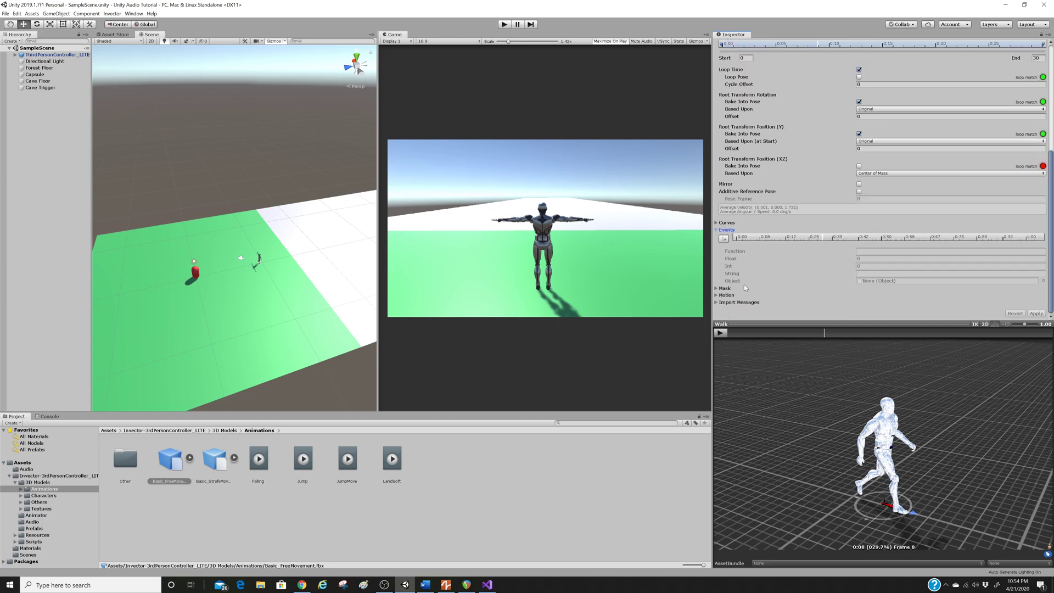
left_click(724, 239)
left_click(848, 253)
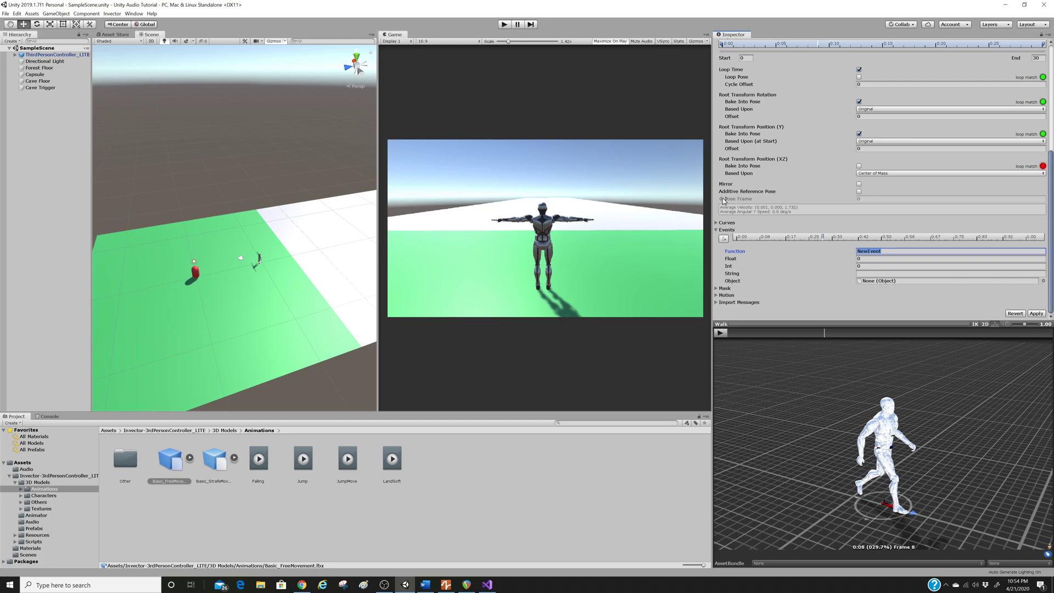
left_click(777, 223)
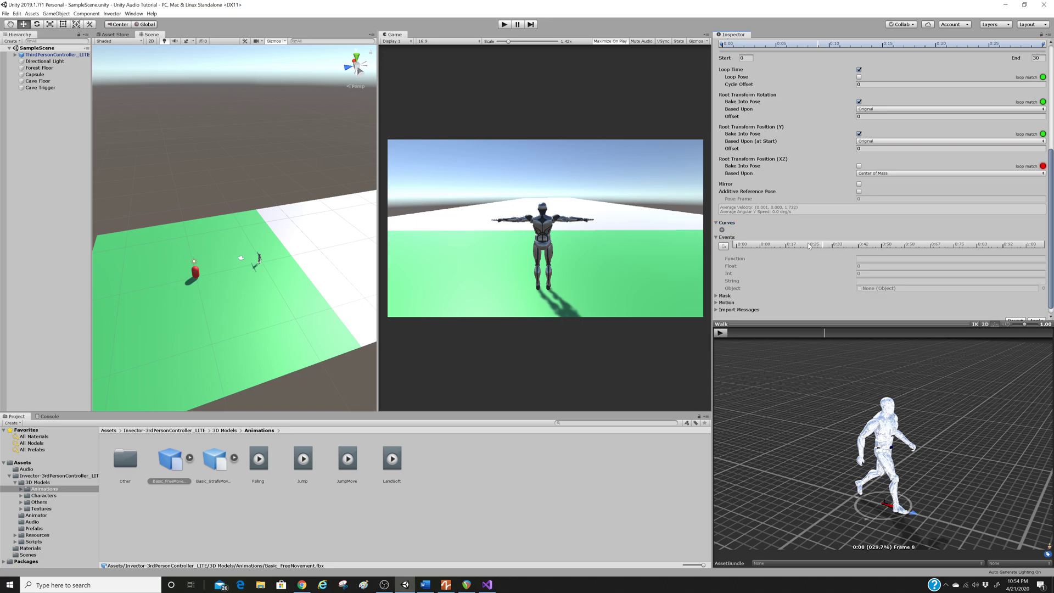
Step: Look through the Basic_FreeMovement clips and open the Basic_StrafeMoveset import settings, applying the pending Basic_FreeMovement changes
scroll(729, 178, "up", 5)
left_click(729, 177)
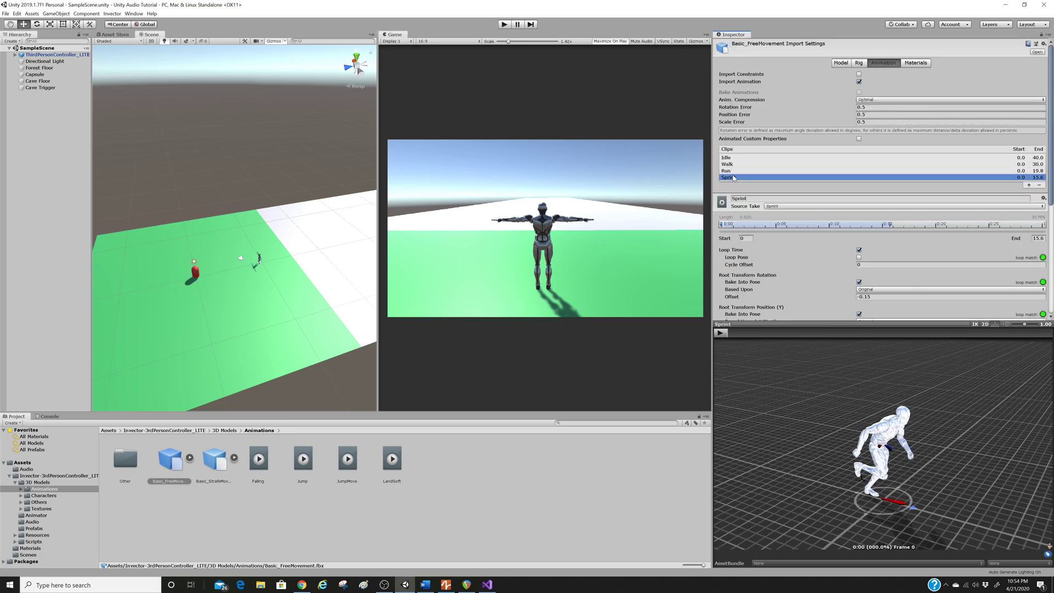
left_click(732, 171)
left_click(732, 163)
left_click(731, 158)
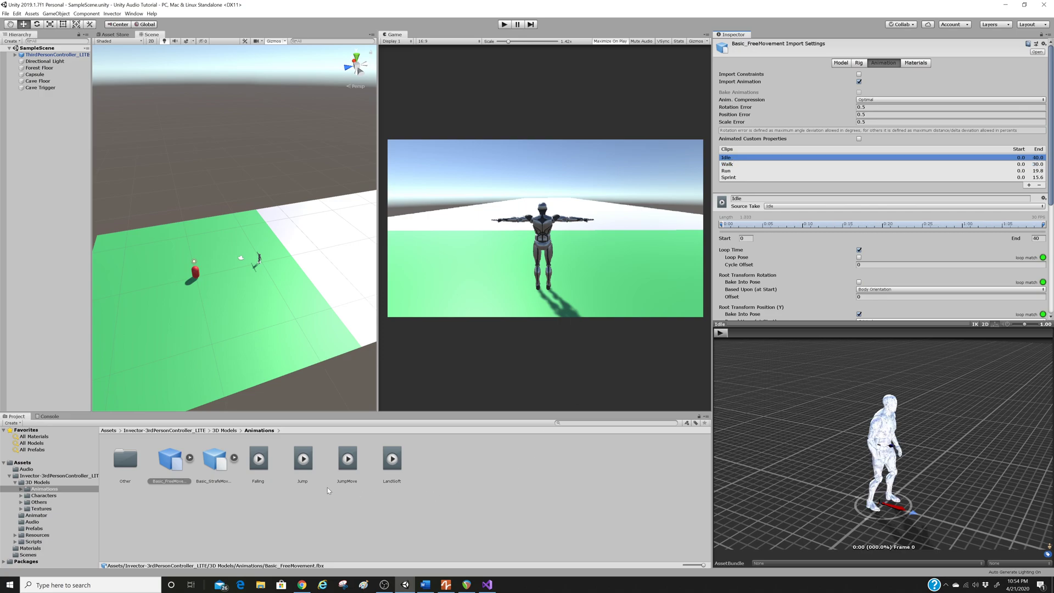
left_click(212, 470)
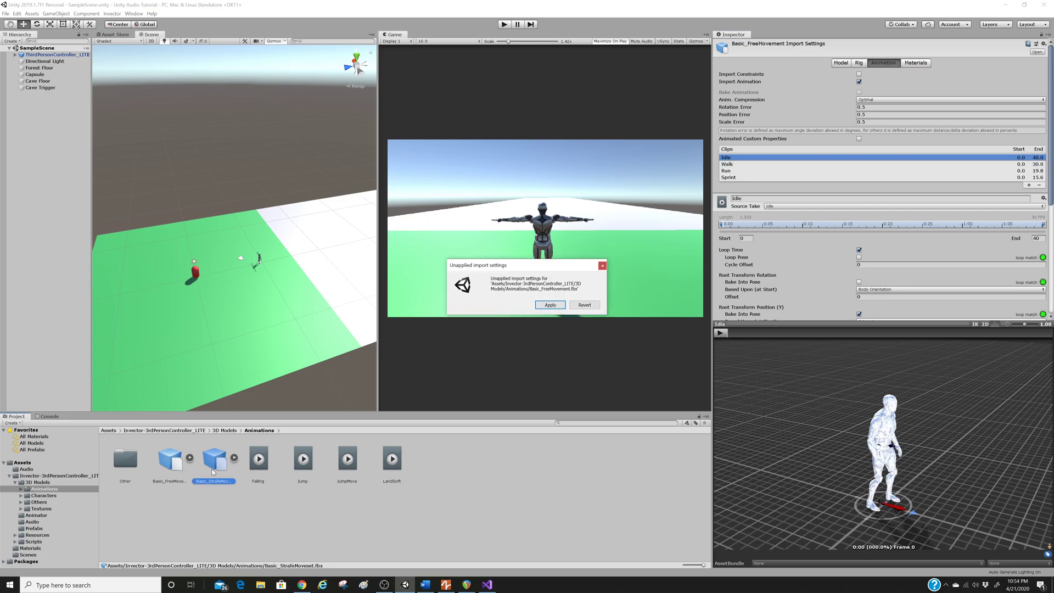
left_click(550, 305)
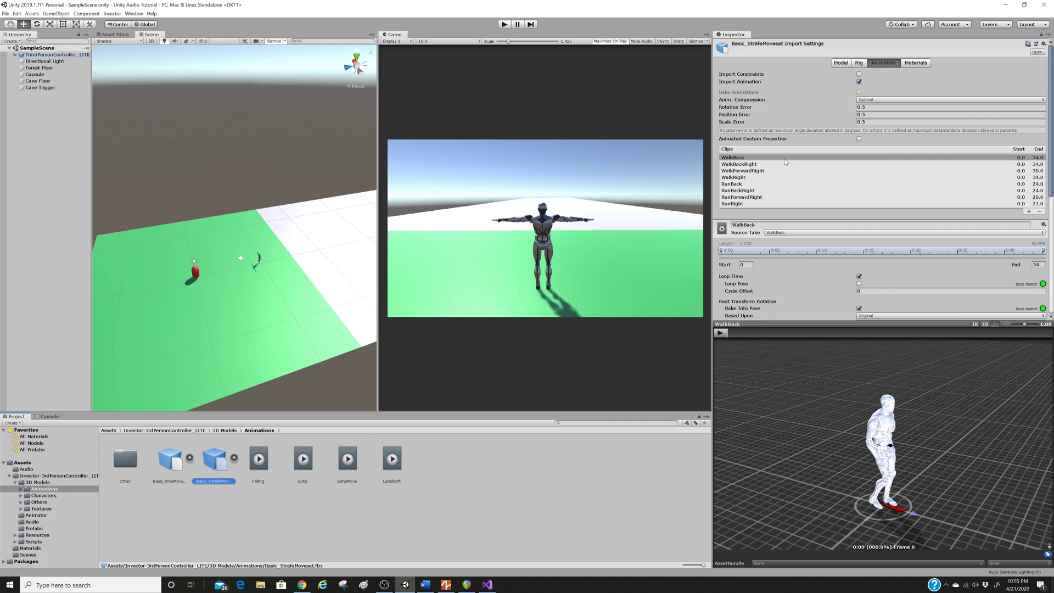
Step: Examine the Basic_StrafeMoveset clips from WalkBackRight to RunRight, scrubbing the RunRight preview and checking its Events section
left_click(741, 165)
left_click(742, 171)
left_click(742, 178)
left_click(741, 184)
left_click(742, 191)
left_click(742, 197)
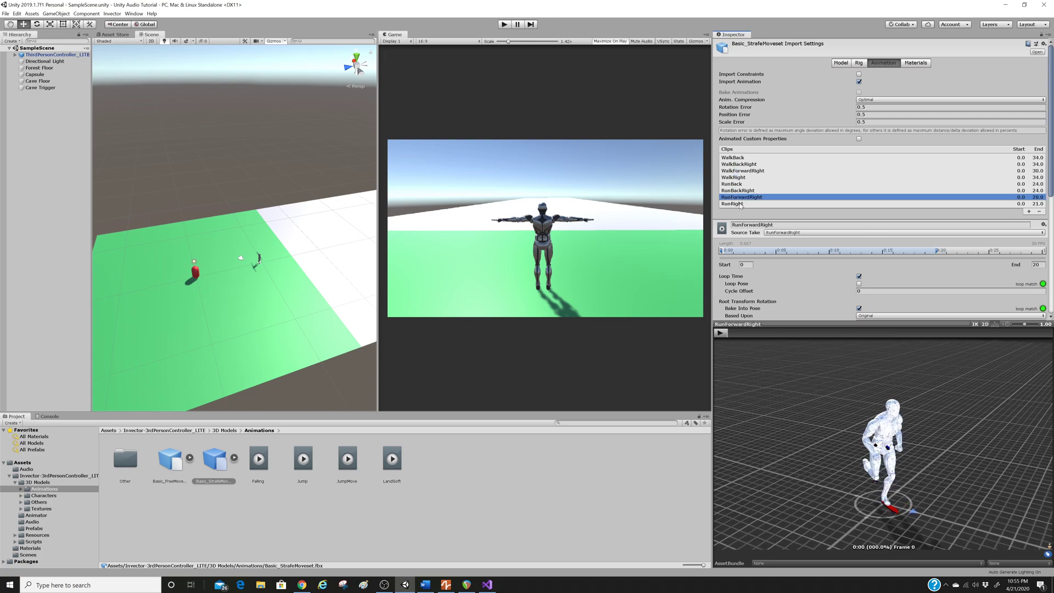
left_click(741, 204)
left_click_drag(743, 333, 869, 359)
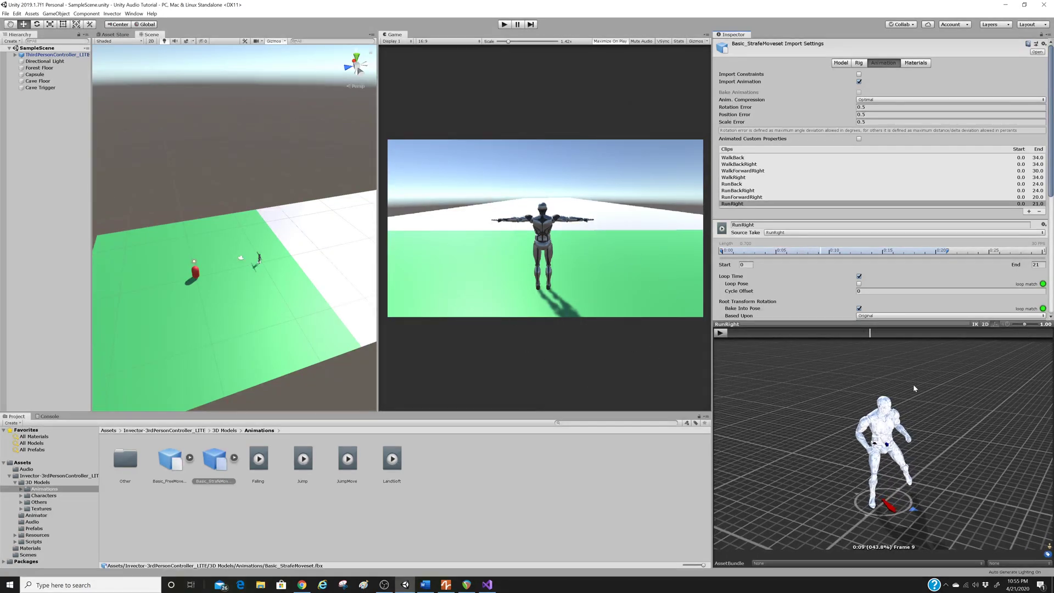
left_click_drag(851, 341, 720, 349)
scroll(1014, 227, "down", 5)
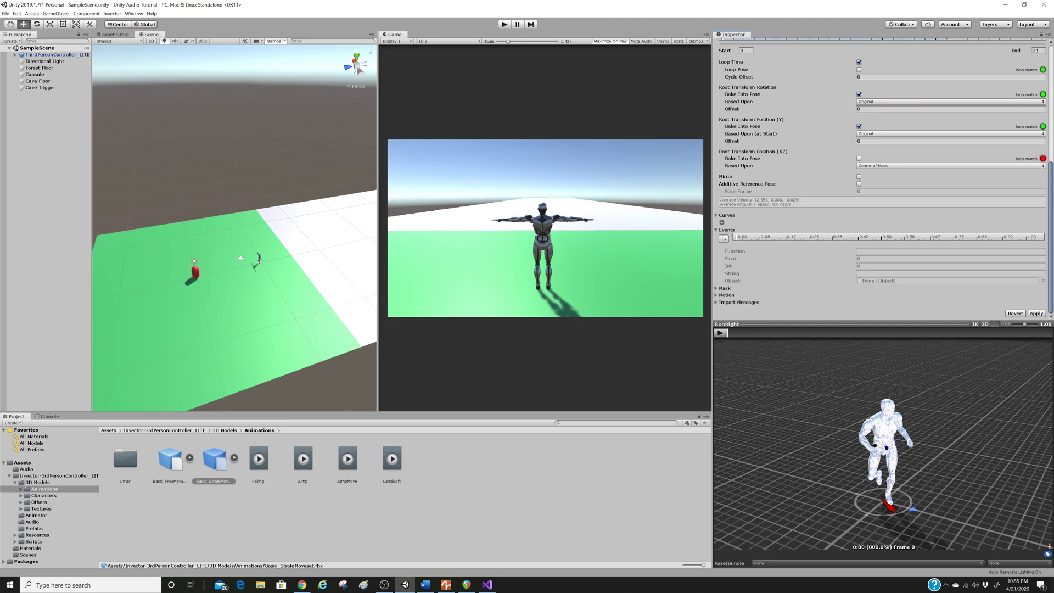
left_click(466, 584)
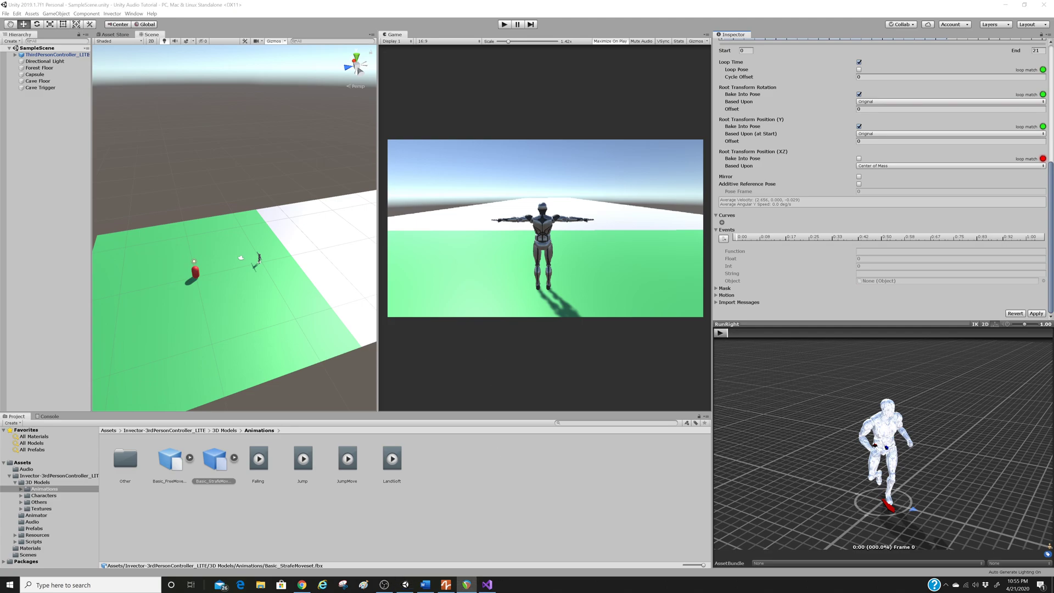